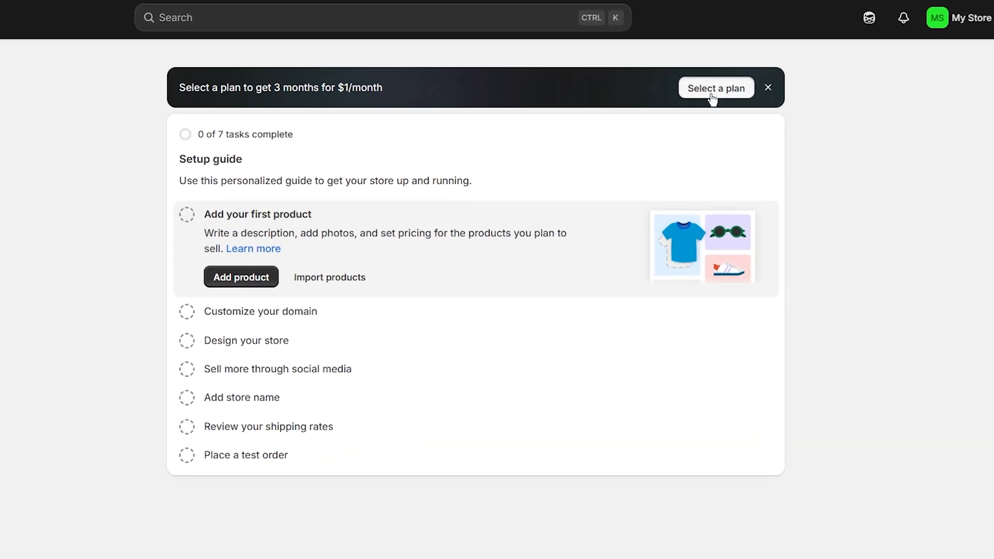
# Subscribe to the Basic plan on monthly billing, then complete the business address with city and phone number and confirm it.
pyautogui.click(712, 89)
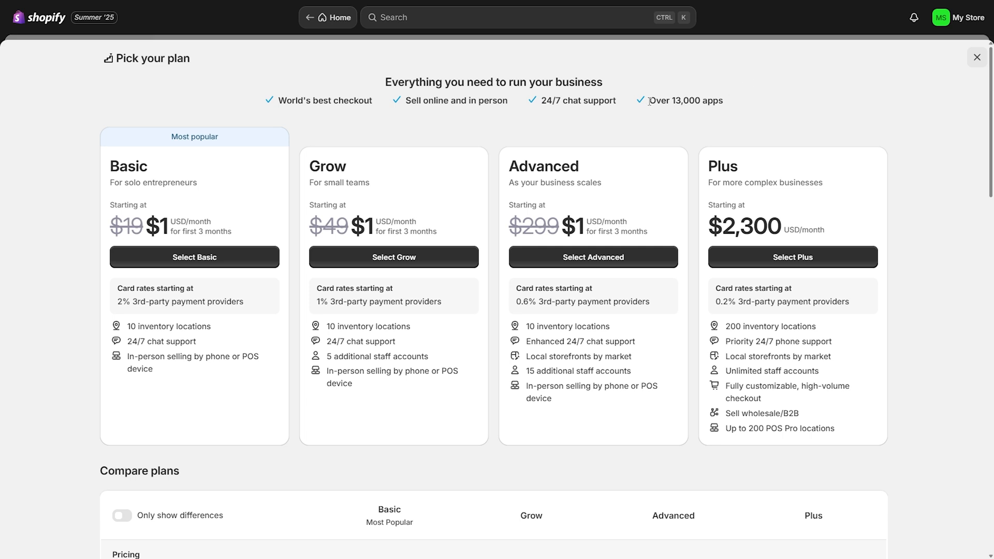
pyautogui.click(191, 262)
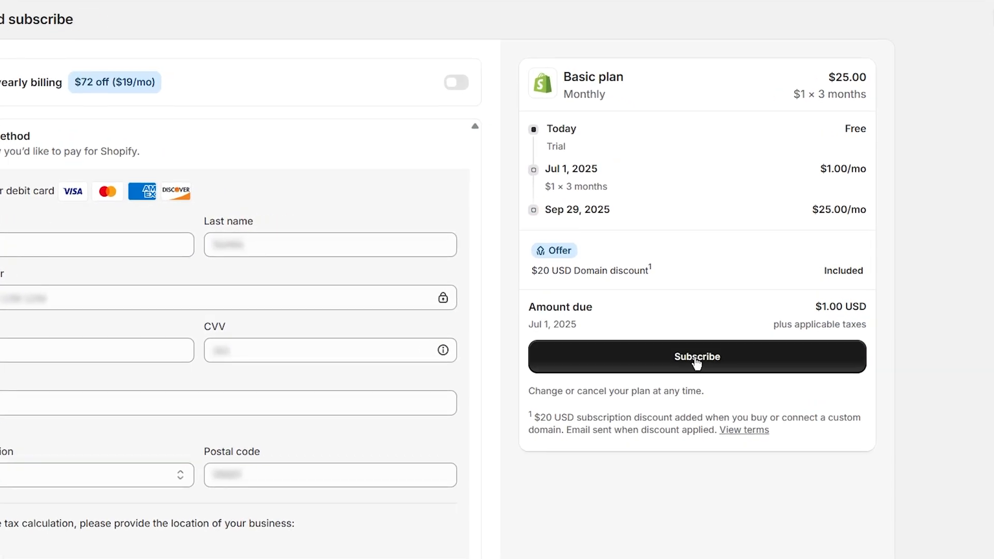
pyautogui.click(717, 339)
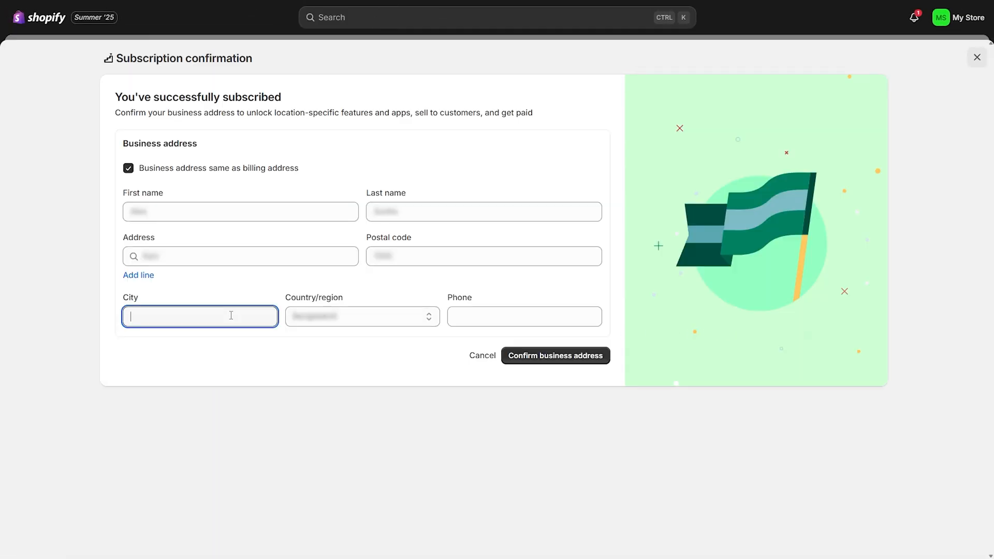
pyautogui.click(463, 312)
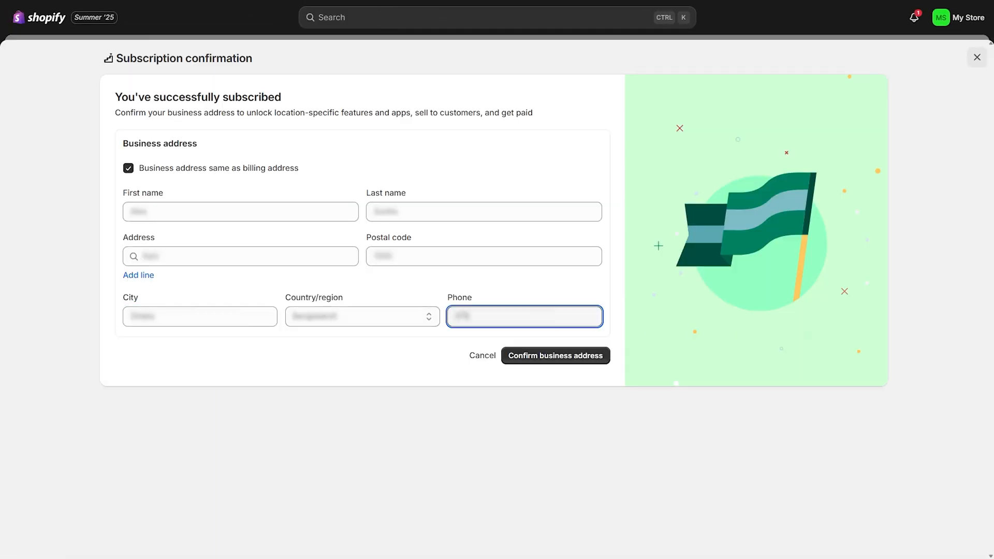
pyautogui.click(552, 356)
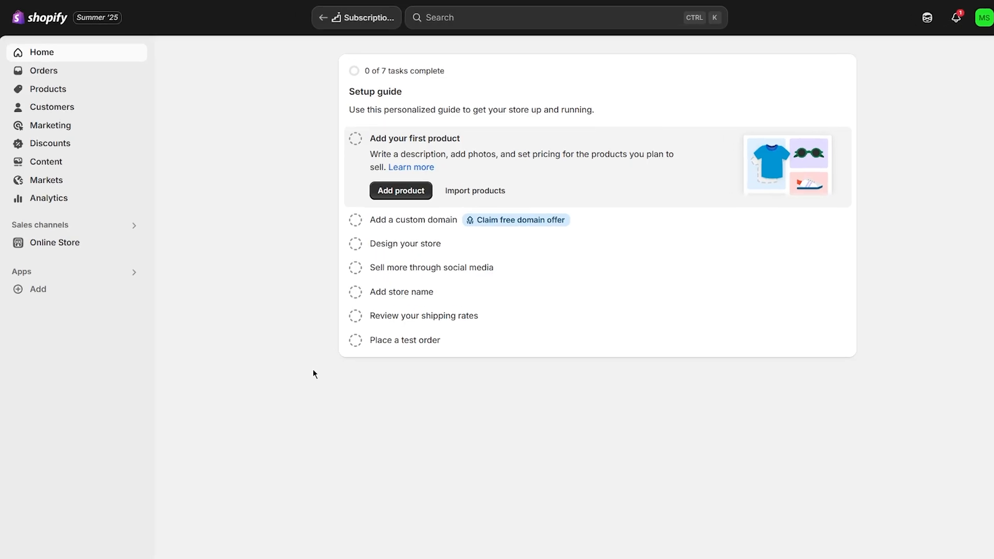
# Open the online store's theme settings and go to the Theme Store's listing of all themes.
pyautogui.click(64, 289)
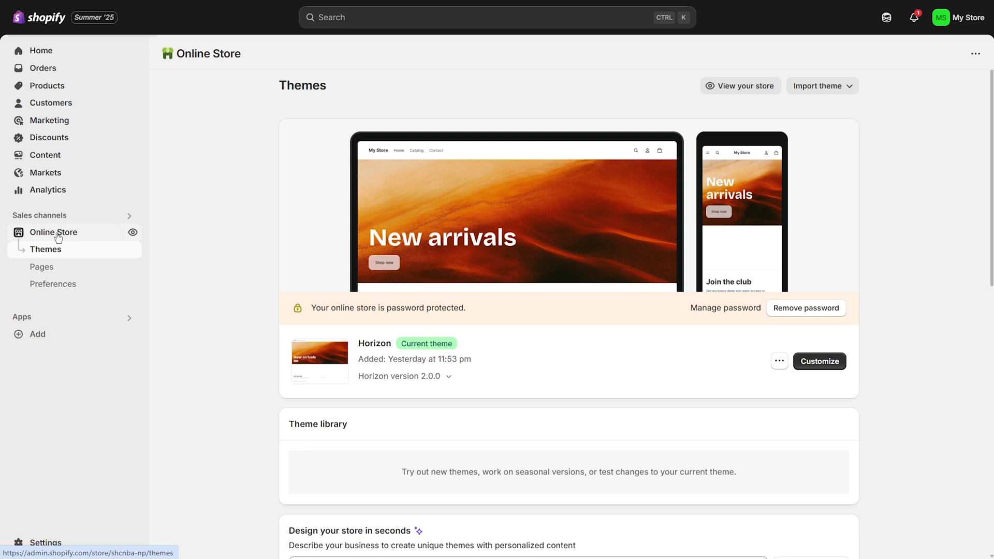
pyautogui.scroll(-10, 547, 359)
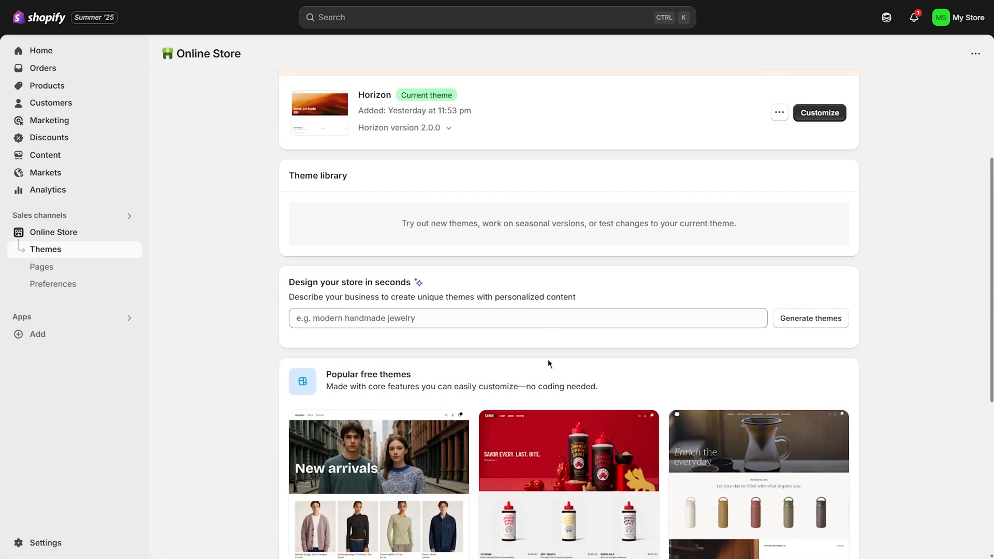
pyautogui.click(711, 448)
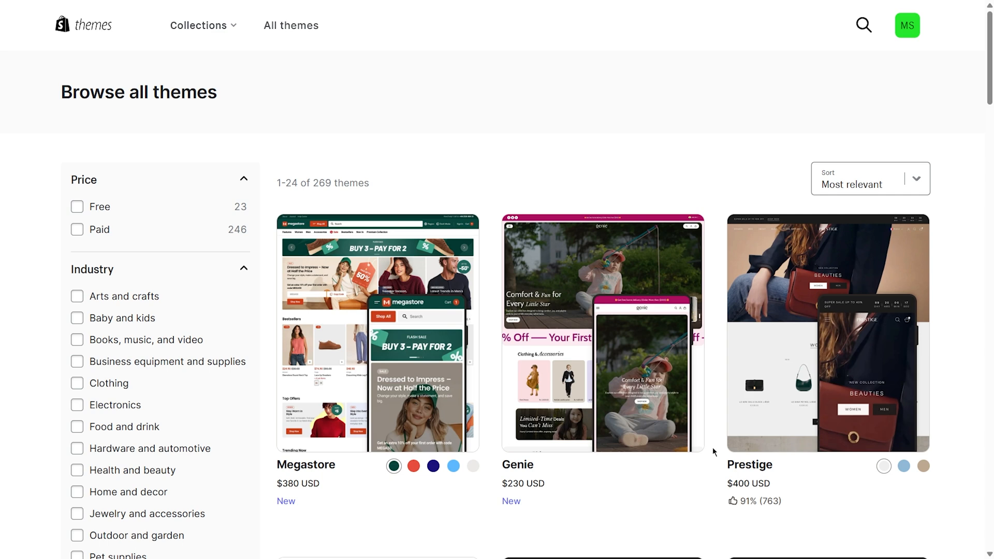
# Browse the theme listing, filter it by price to Free, and look through the free themes.
pyautogui.scroll(-15, 712, 452)
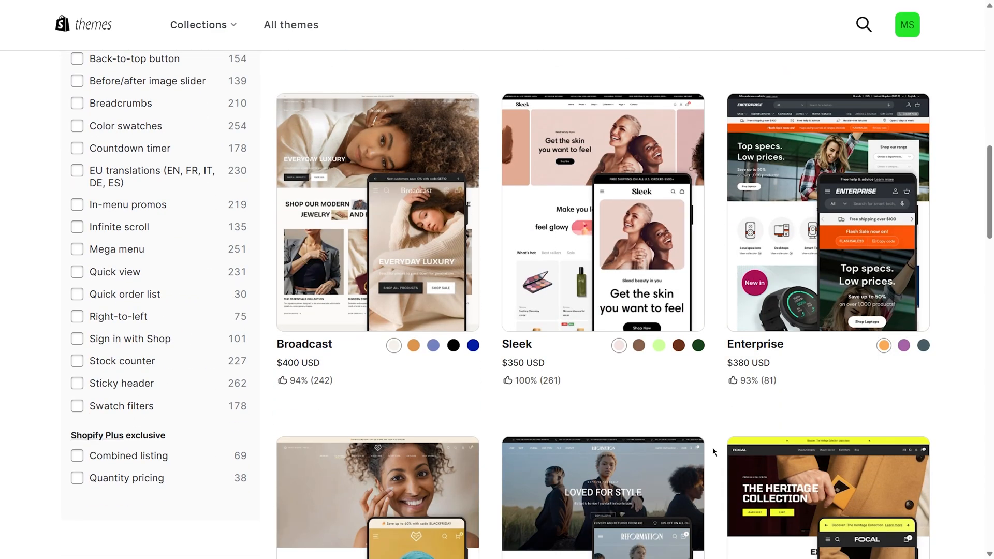
pyautogui.scroll(10, 712, 447)
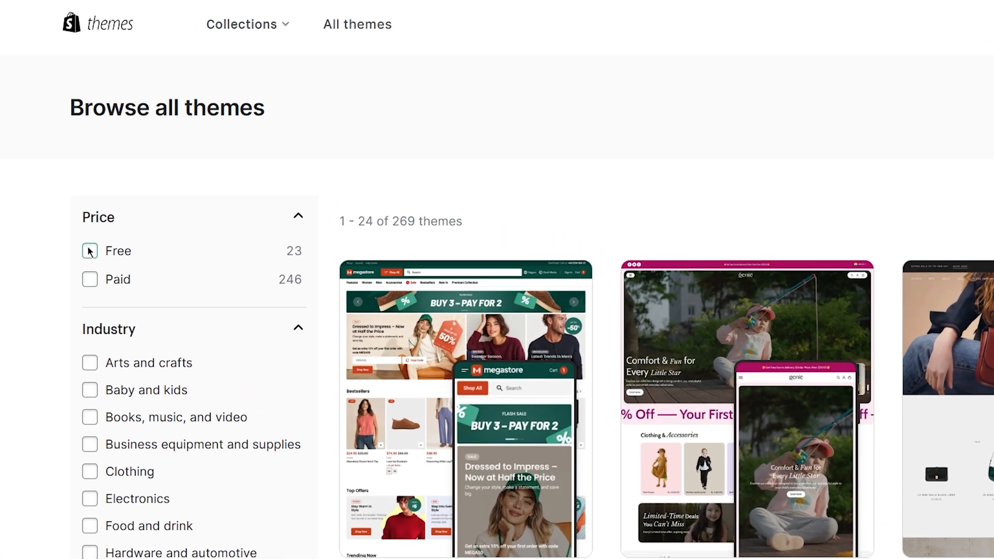
pyautogui.click(76, 207)
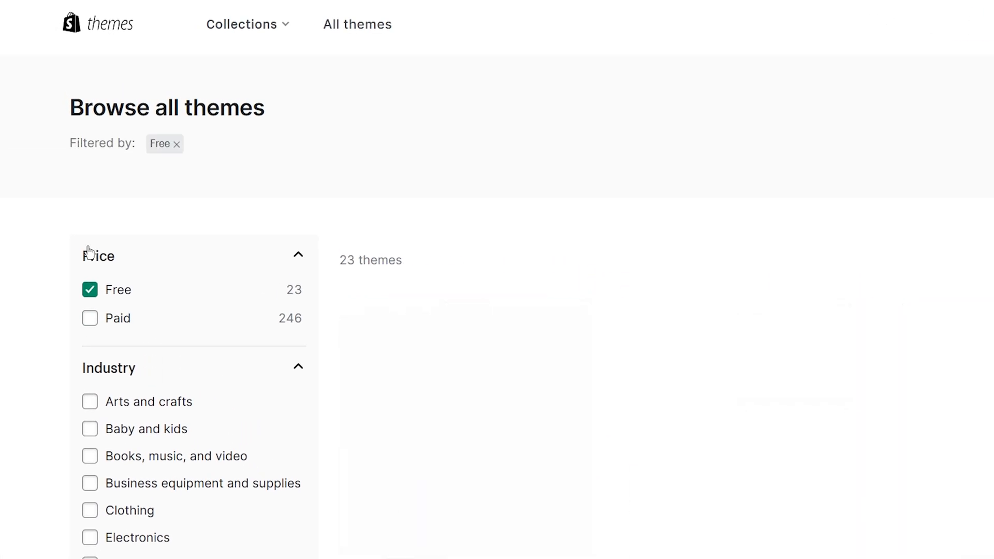
pyautogui.scroll(-5, 776, 256)
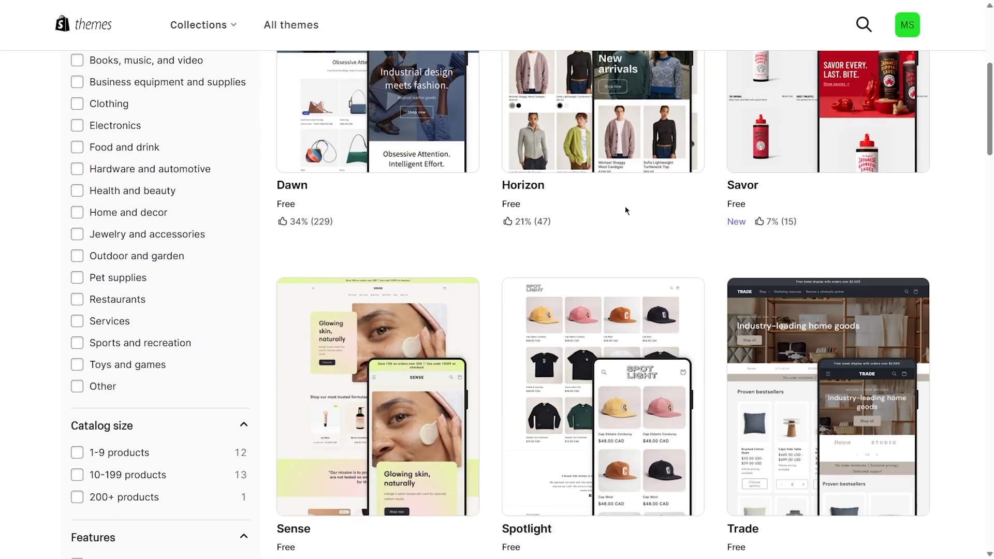
pyautogui.scroll(-5, 625, 210)
pyautogui.scroll(-5, 625, 210)
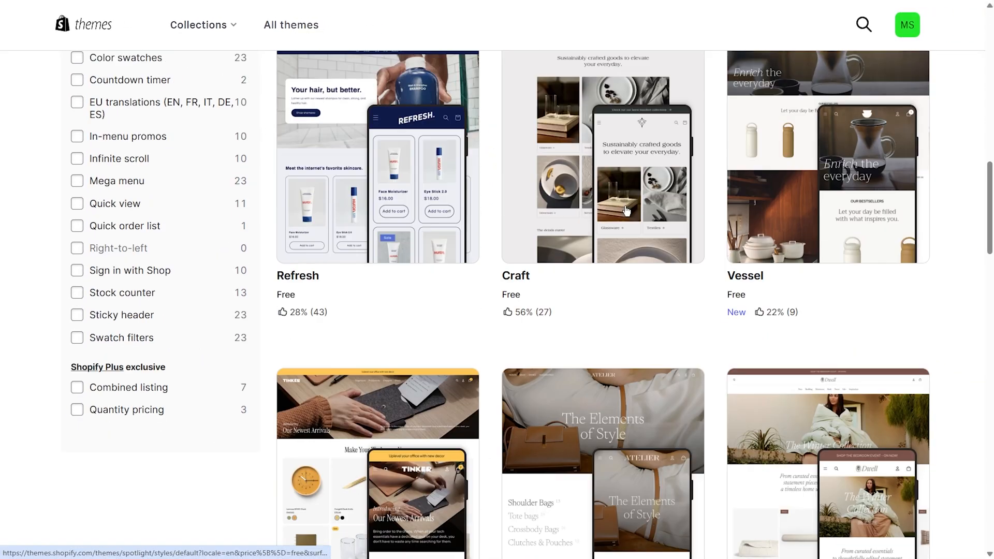
pyautogui.scroll(-2, 626, 210)
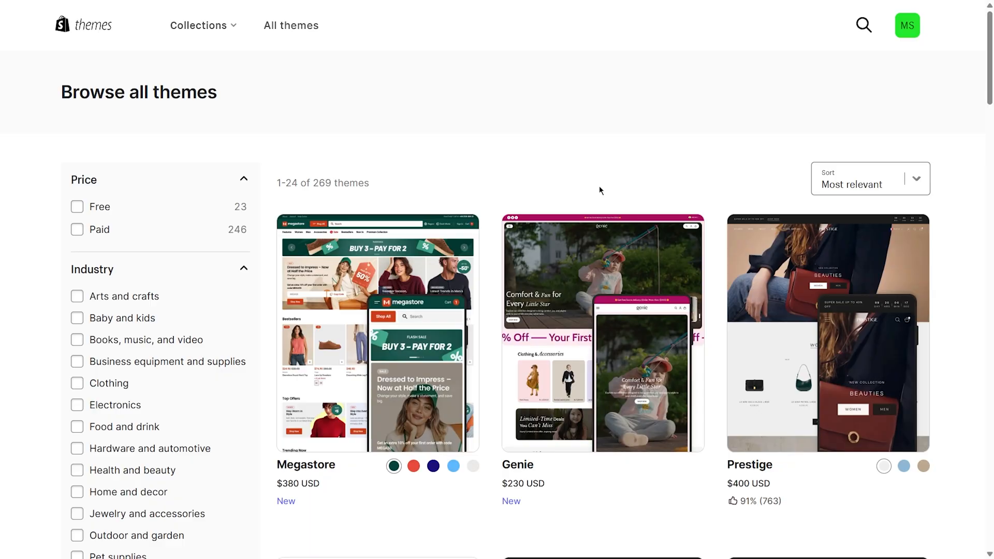
# Search the Theme Store for Dawn, open the theme's page and review its preview, highlights and feature list.
pyautogui.click(863, 26)
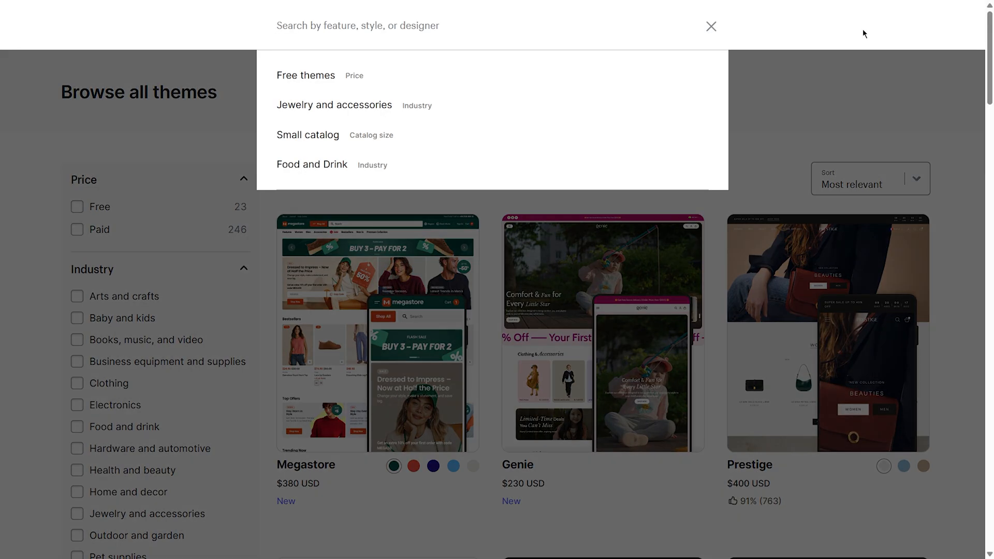
pyautogui.write('Dawn')
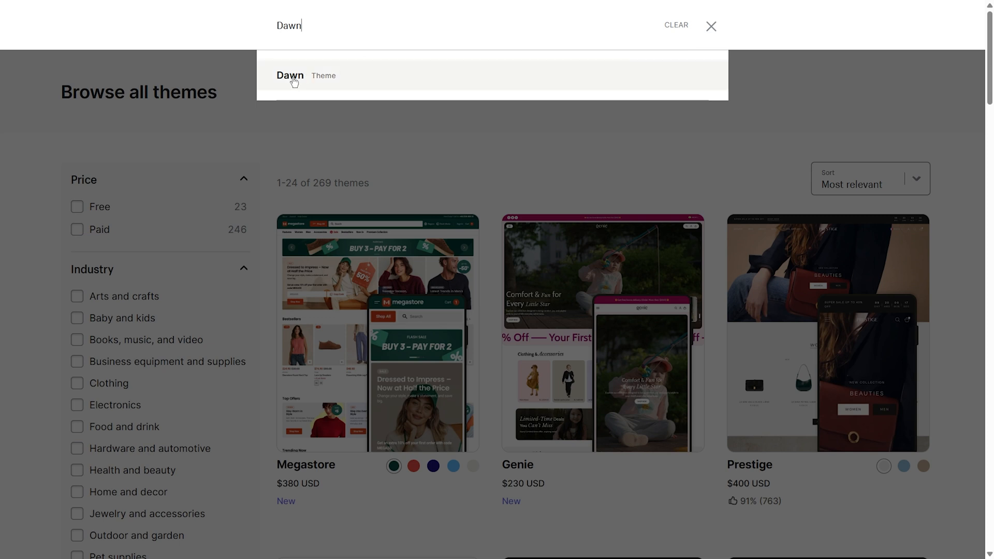
pyautogui.click(291, 77)
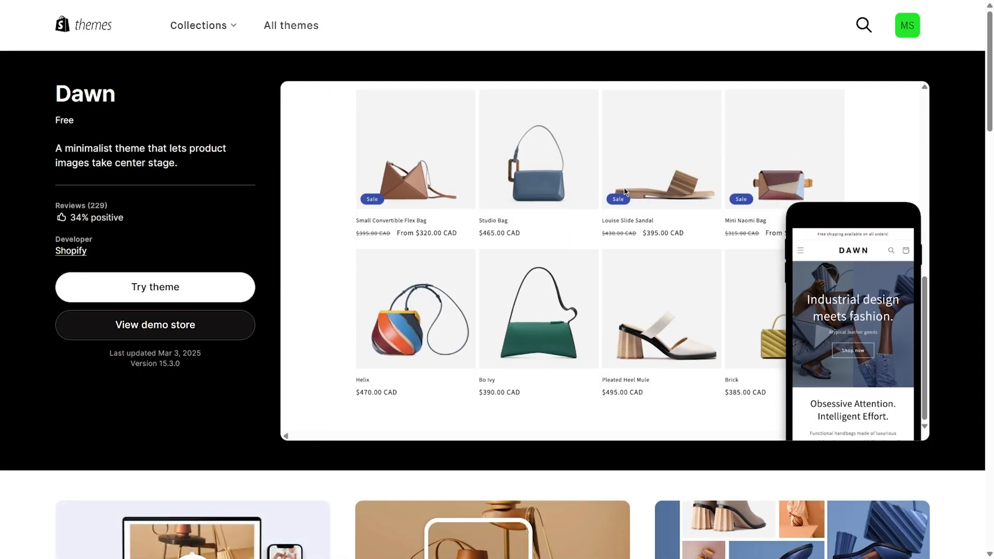
pyautogui.scroll(-5, 624, 192)
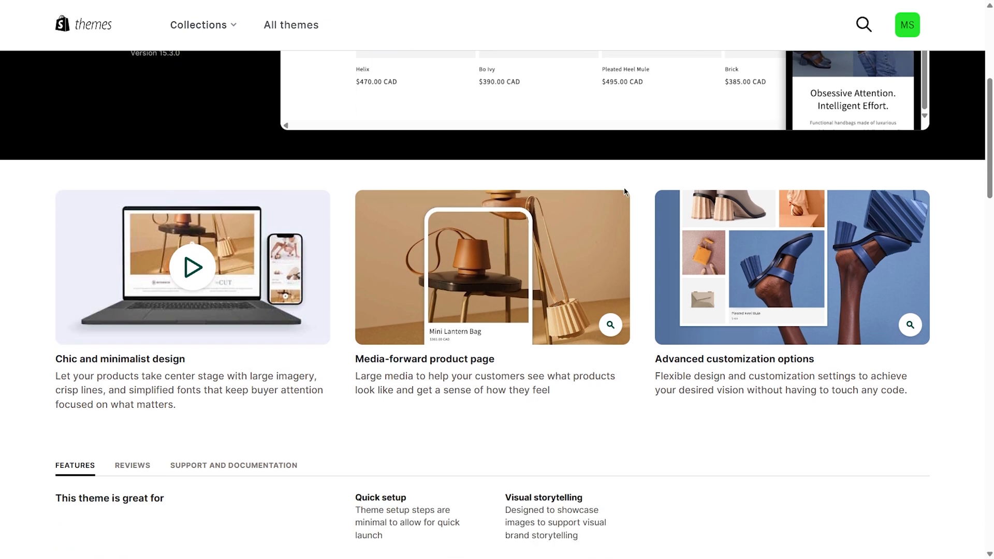
pyautogui.scroll(-5, 625, 193)
pyautogui.scroll(-6, 624, 189)
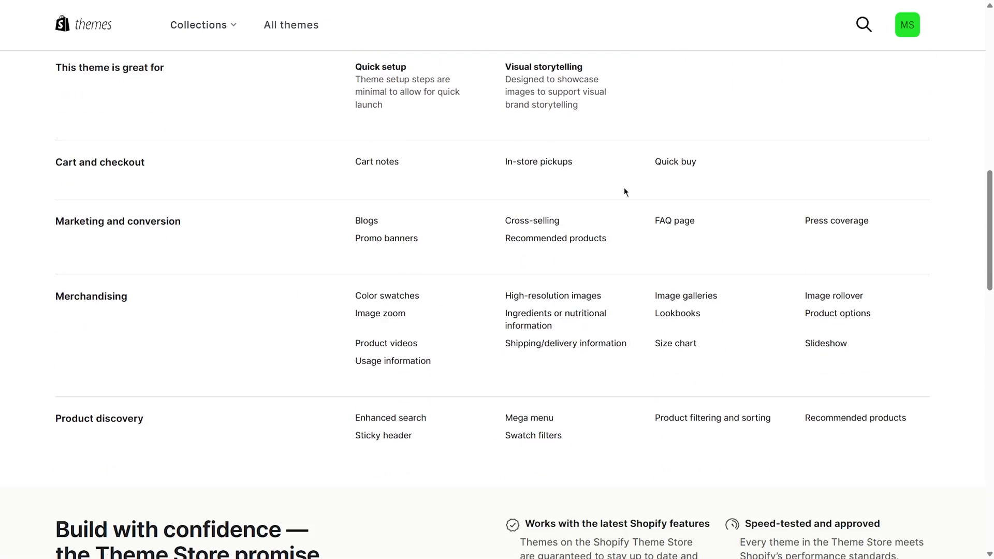
pyautogui.scroll(3, 624, 188)
pyautogui.scroll(12, 625, 192)
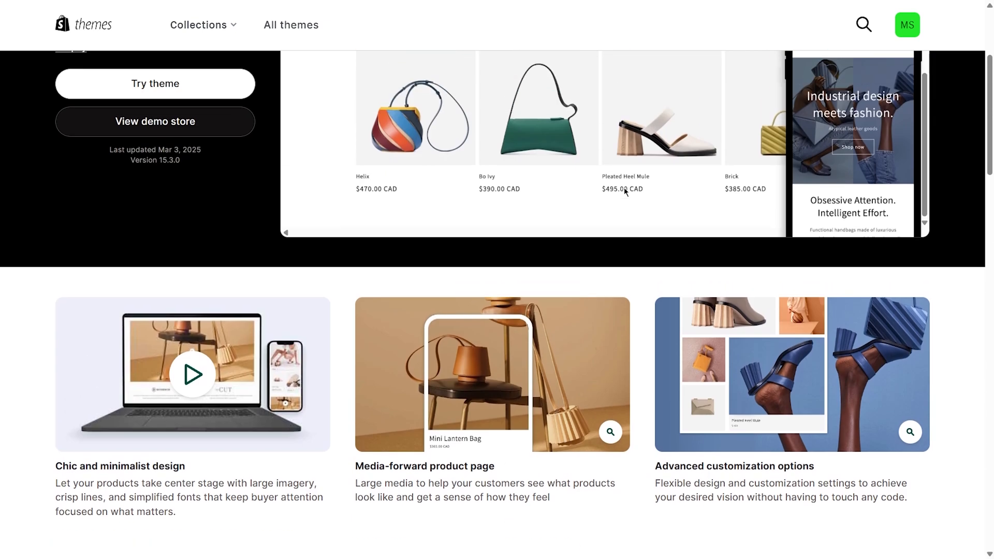
pyautogui.scroll(2, 625, 192)
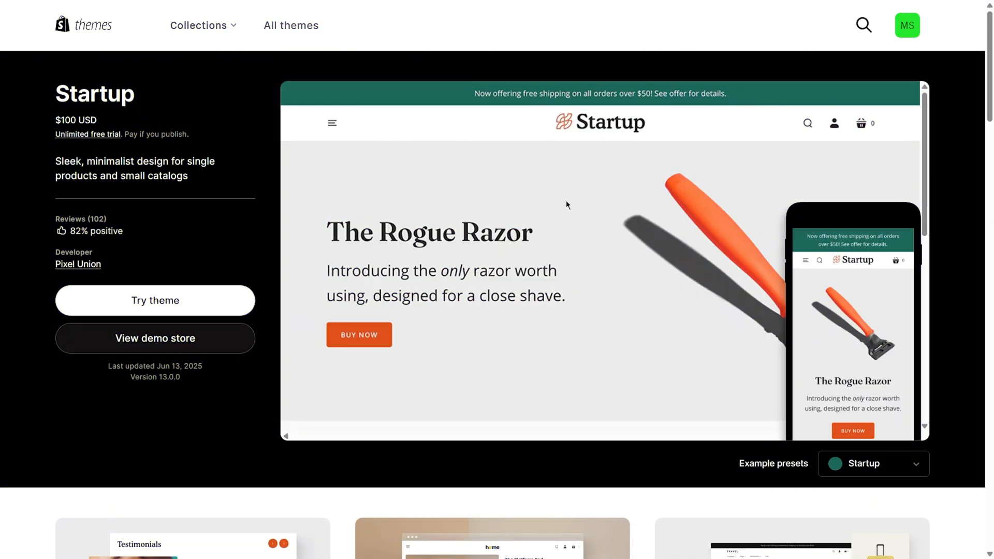
# Review the Startup theme's preview, highlights, features and example stores.
pyautogui.scroll(-6, 595, 207)
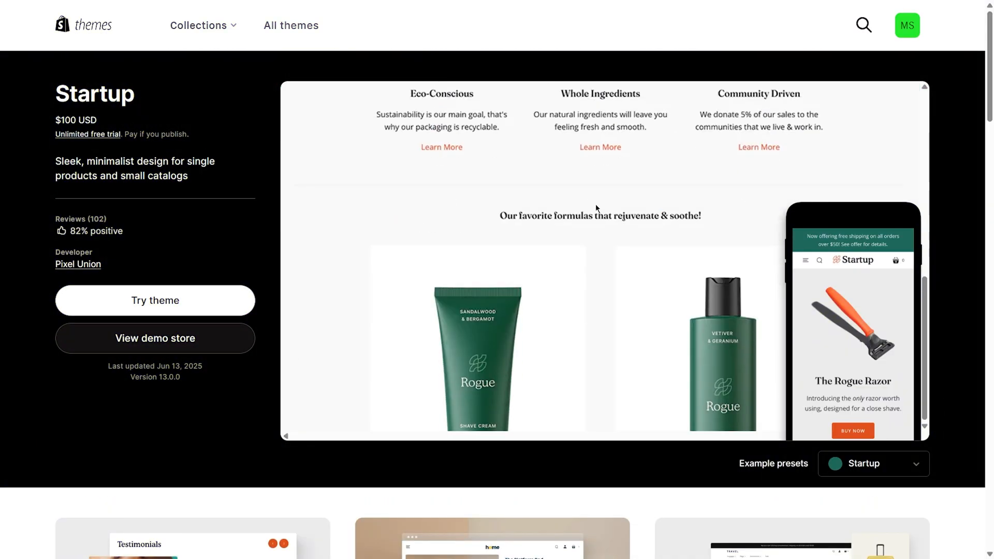
pyautogui.scroll(-7, 595, 204)
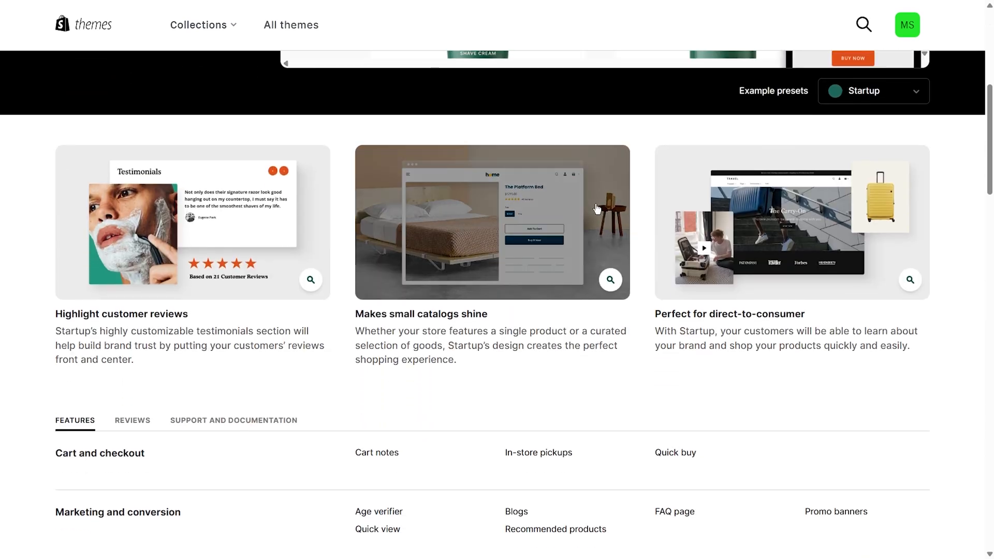
pyautogui.scroll(-6, 597, 209)
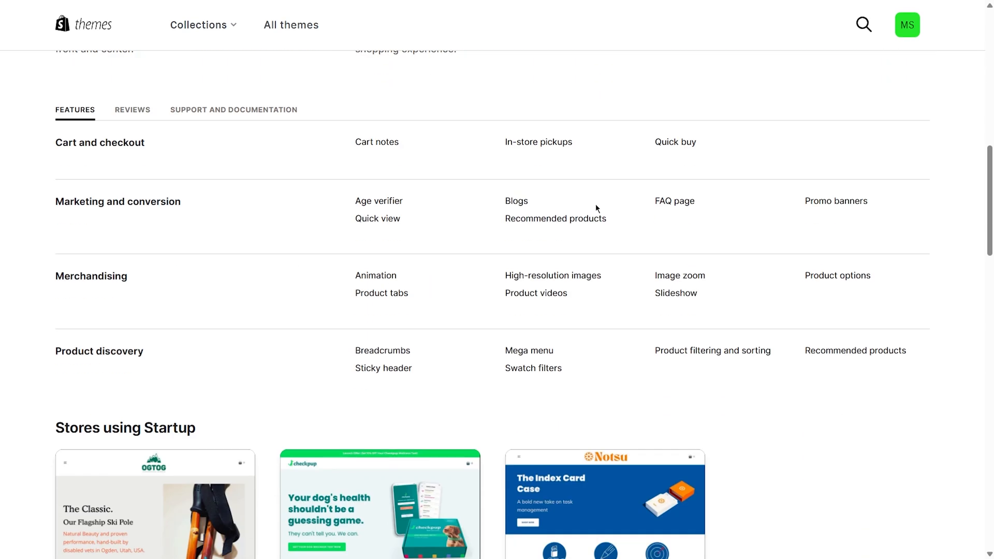
pyautogui.scroll(-6, 595, 208)
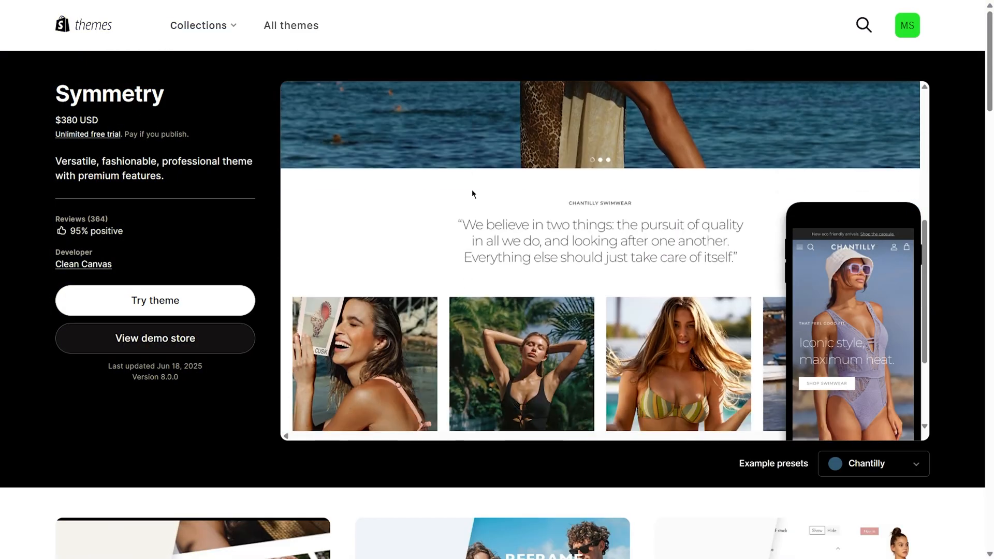
# Review the Symmetry theme's page, including its features, example stores and the Theme Store promise.
pyautogui.scroll(-10, 472, 194)
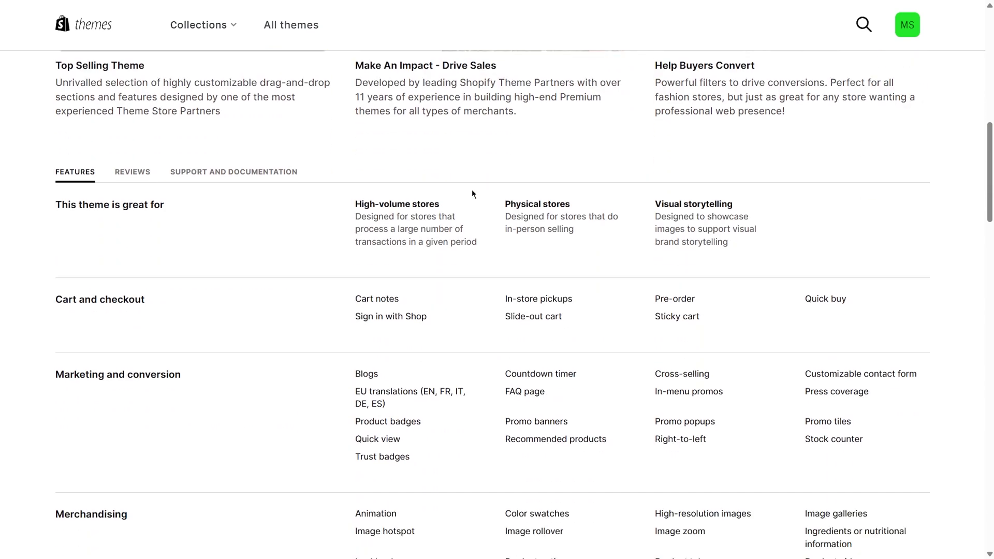
pyautogui.scroll(-7, 472, 194)
pyautogui.scroll(-5, 472, 194)
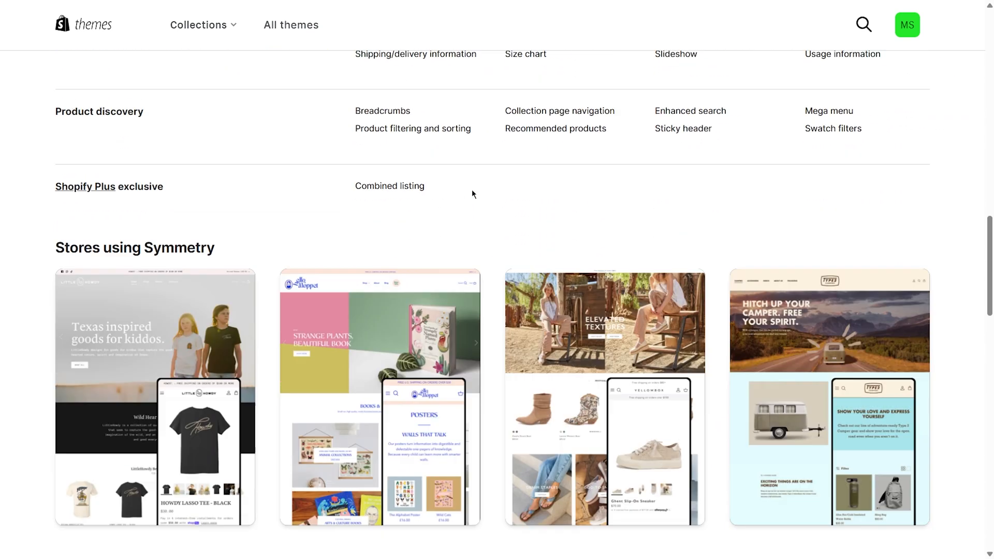
pyautogui.scroll(-2, 473, 194)
pyautogui.scroll(-3, 473, 194)
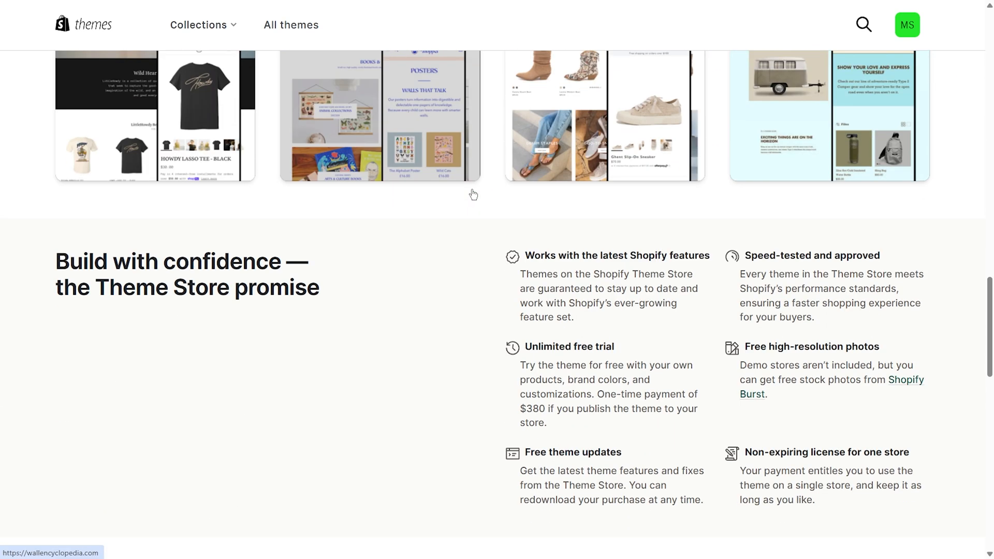
pyautogui.scroll(8, 472, 194)
pyautogui.scroll(15, 472, 194)
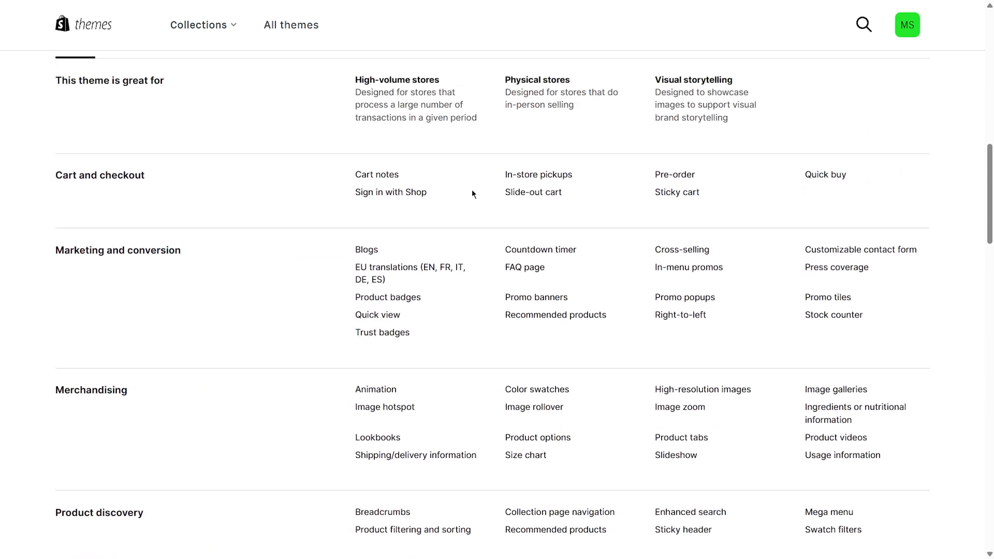
pyautogui.scroll(2, 473, 194)
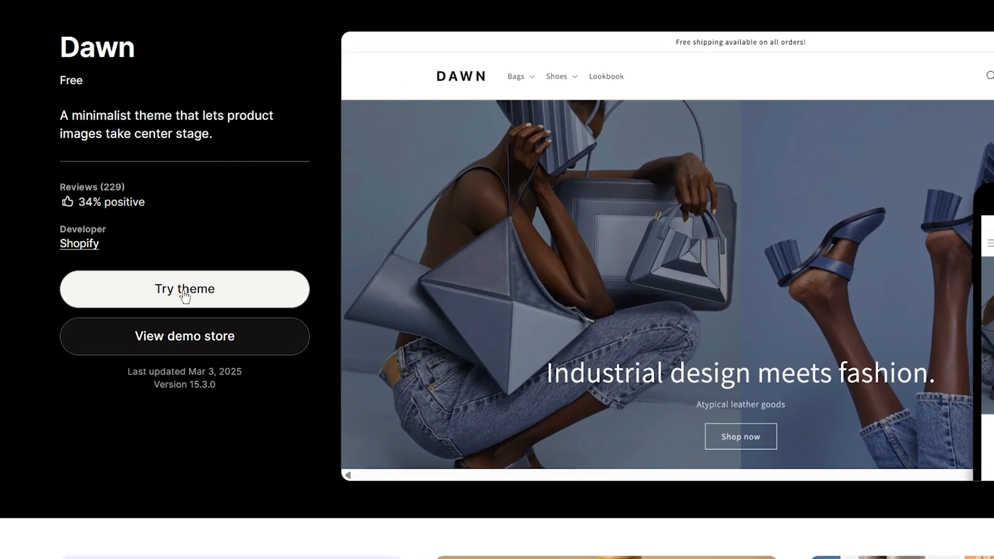
# Add the Dawn theme to the store and publish it in place of Horizon.
pyautogui.click(156, 287)
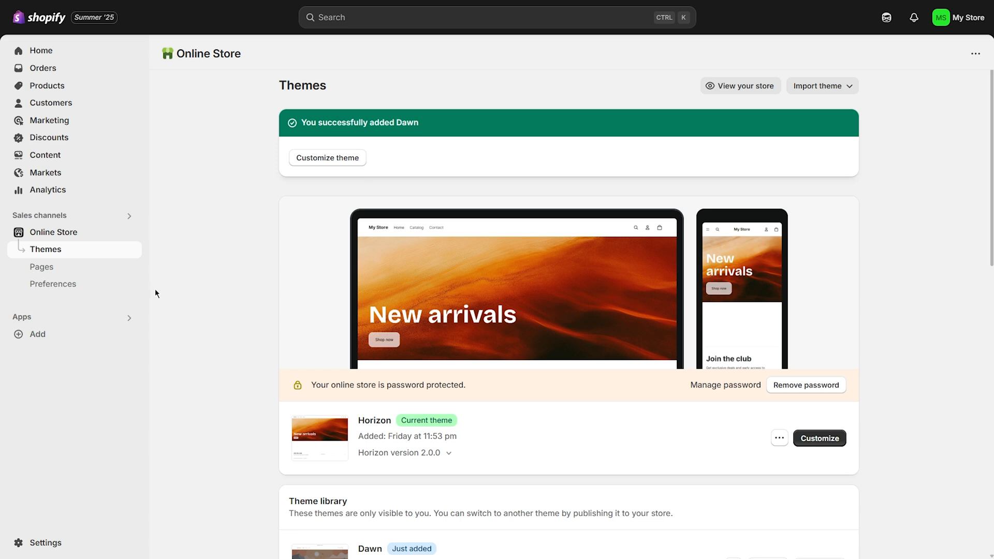
pyautogui.scroll(-5, 603, 324)
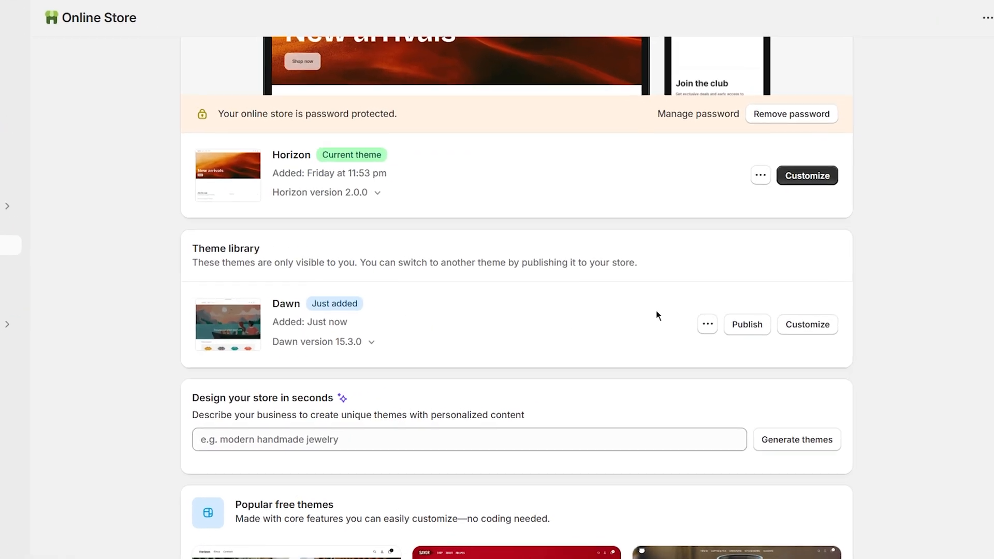
pyautogui.click(746, 325)
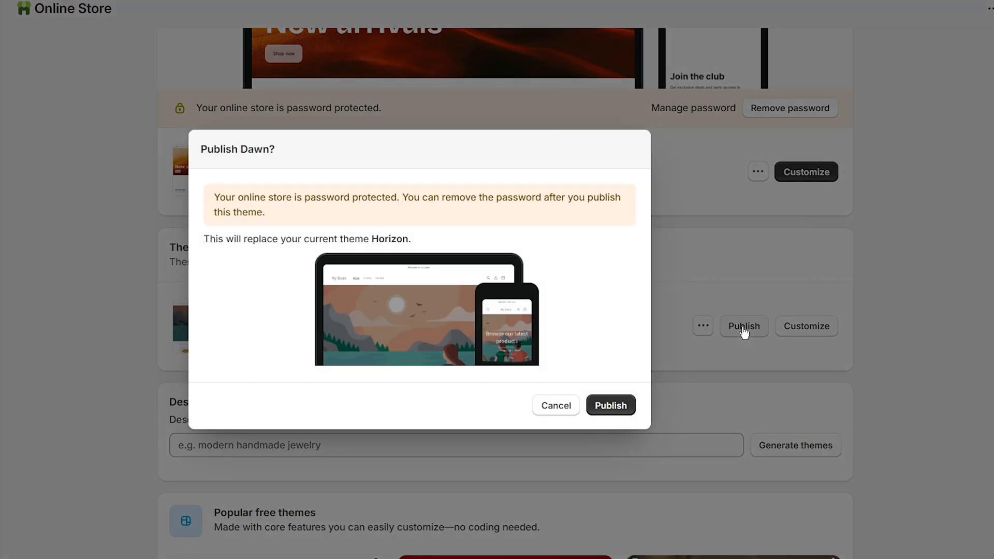
pyautogui.click(610, 405)
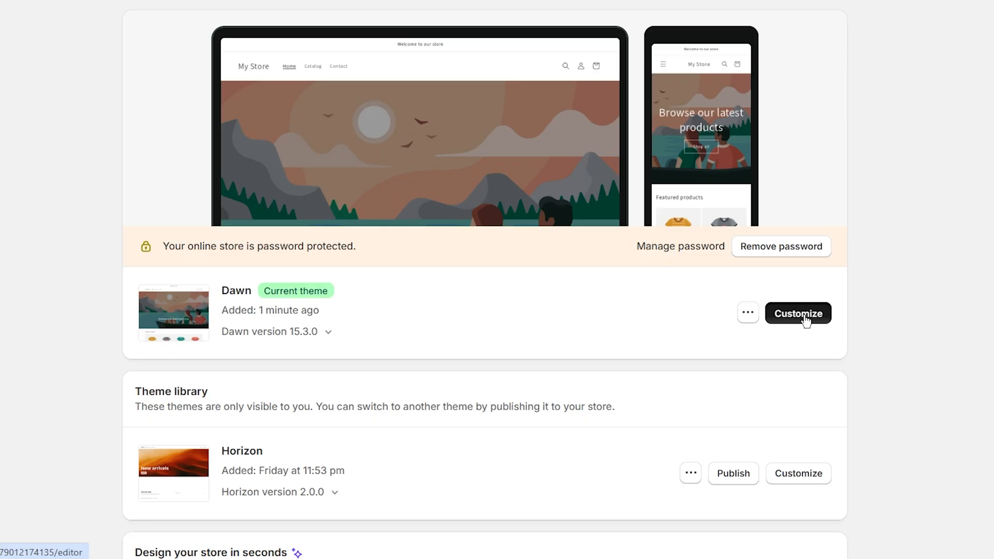
# Open the published Dawn theme for customization in the theme editor.
pyautogui.click(818, 359)
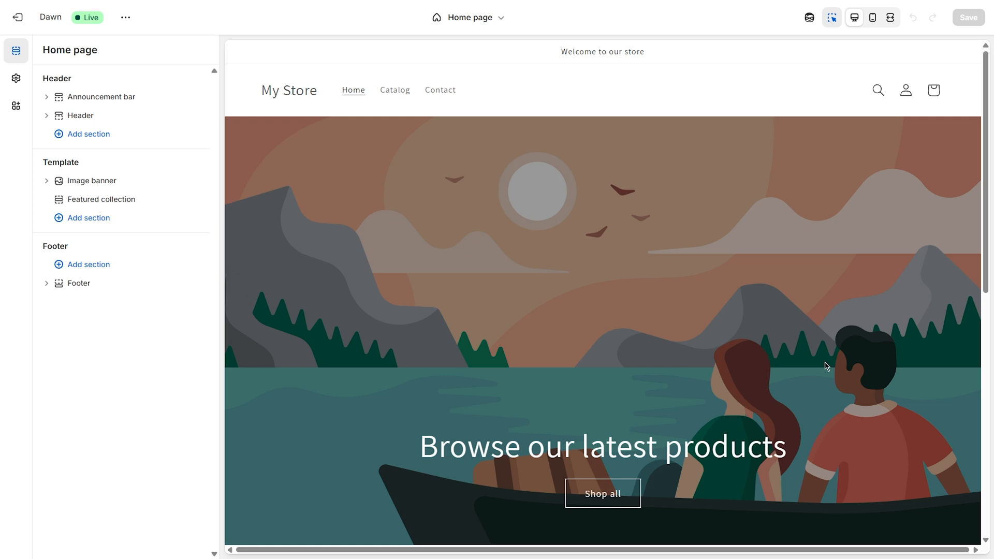
# Look through the store pages available for editing and the section types that can be added to the home page template.
pyautogui.click(499, 18)
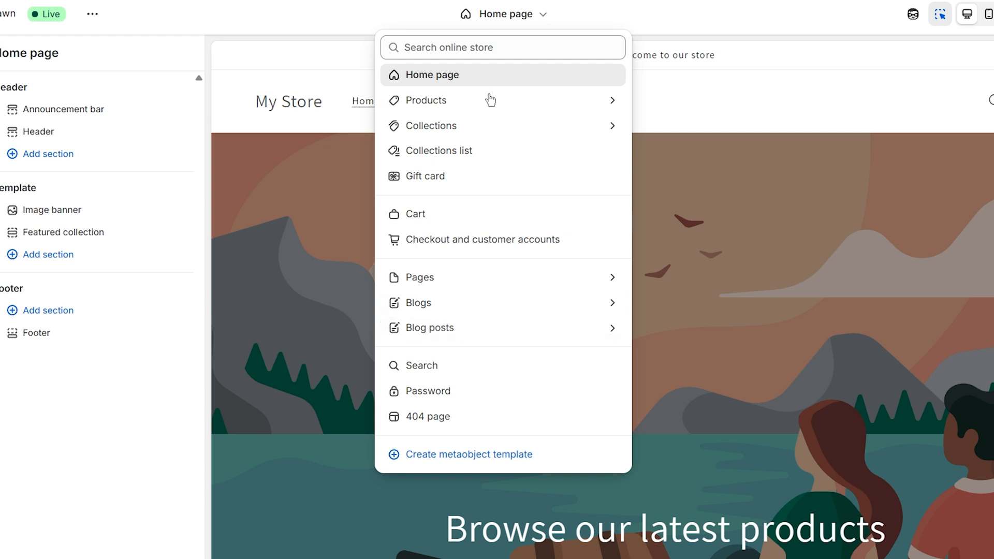
pyautogui.click(537, 20)
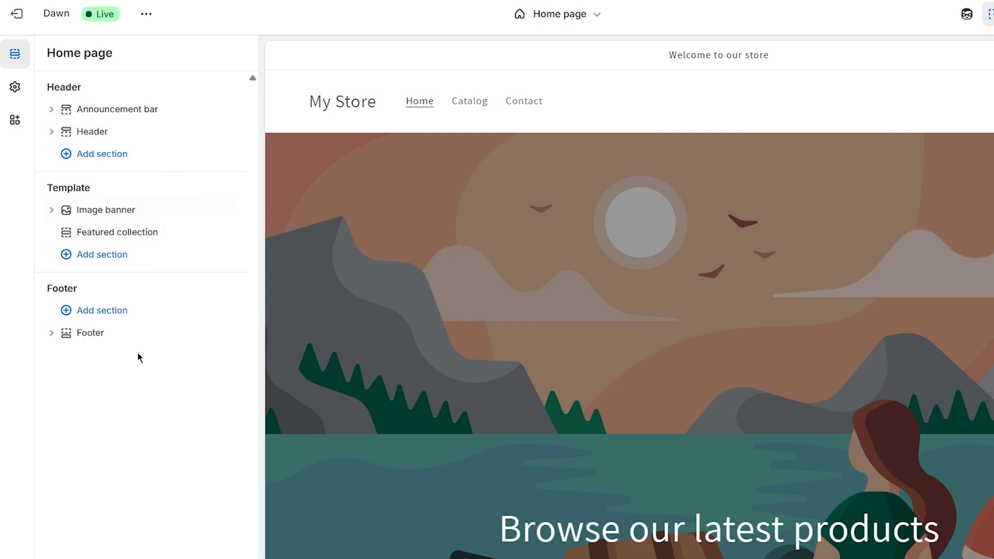
pyautogui.click(66, 255)
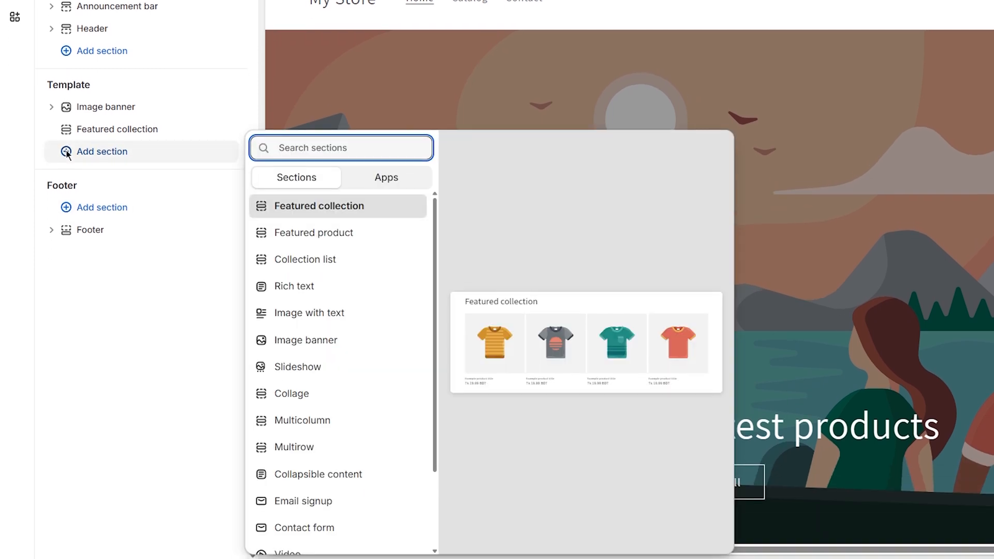
pyautogui.click(67, 153)
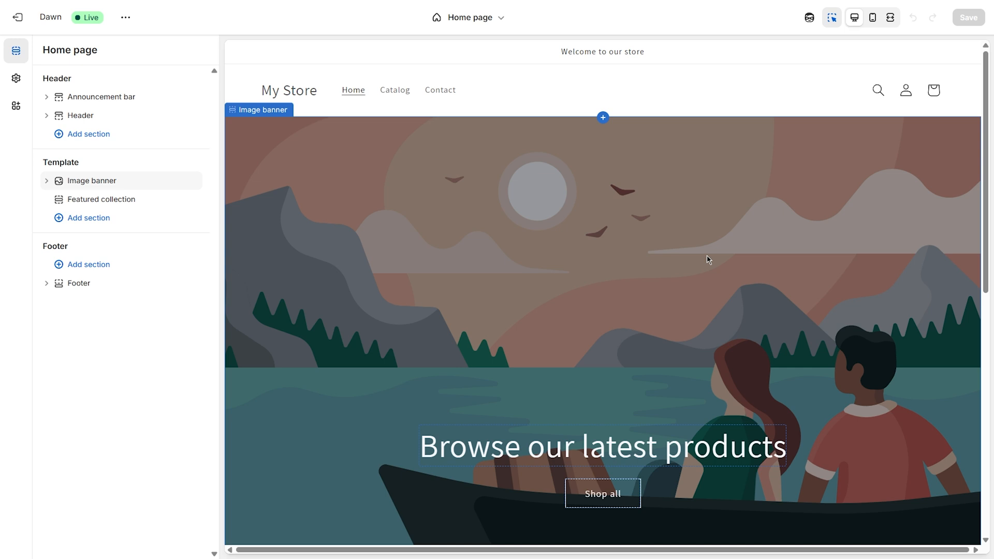
# Remove the Image banner section from the home page template and hide the Featured collection section.
pyautogui.scroll(-1, 707, 256)
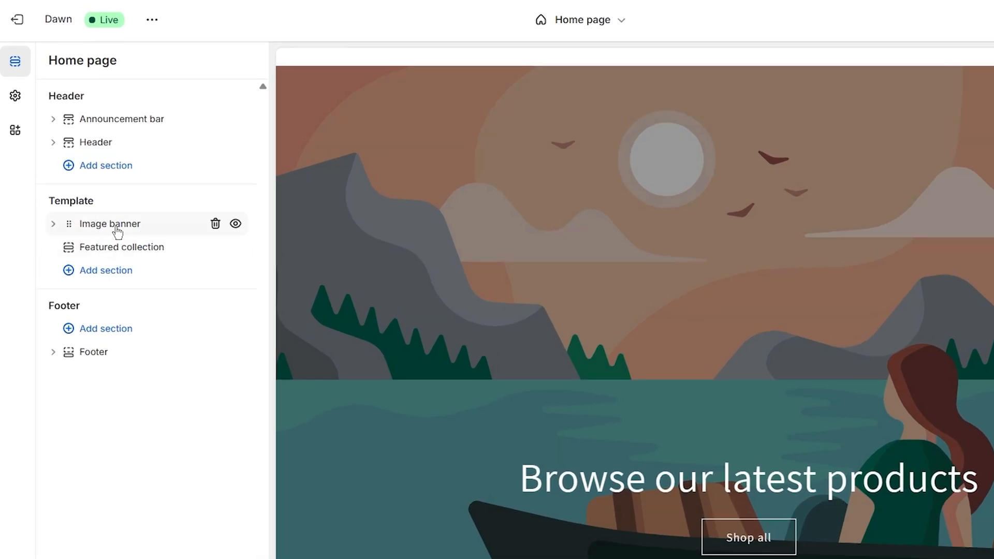
pyautogui.click(216, 224)
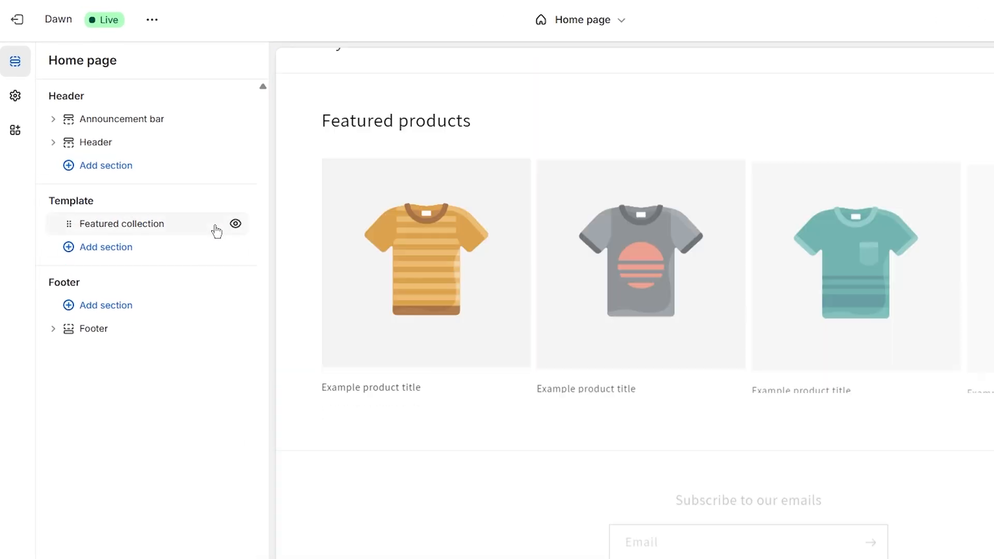
pyautogui.click(236, 225)
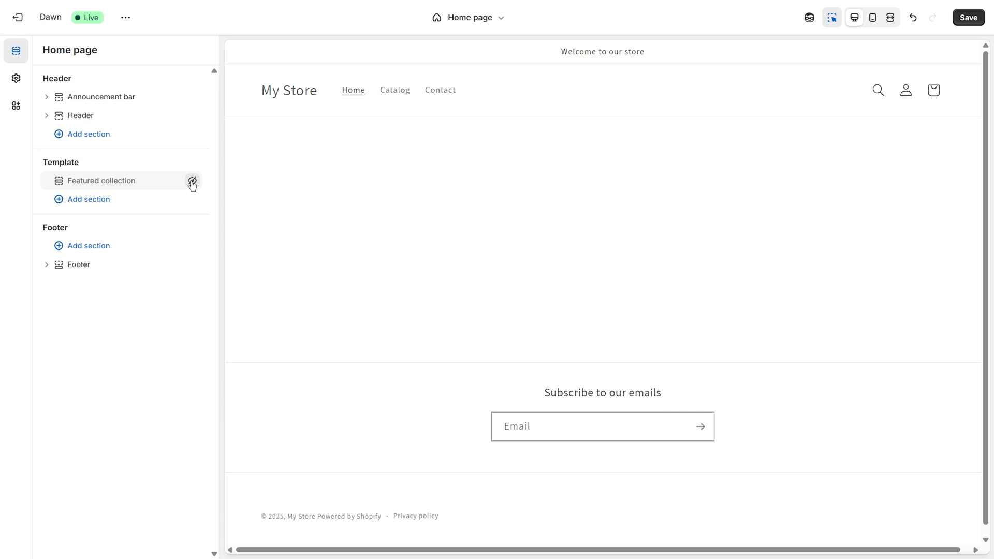
# Add a Slideshow section to the home page template and turn on auto rotate slides.
pyautogui.click(74, 201)
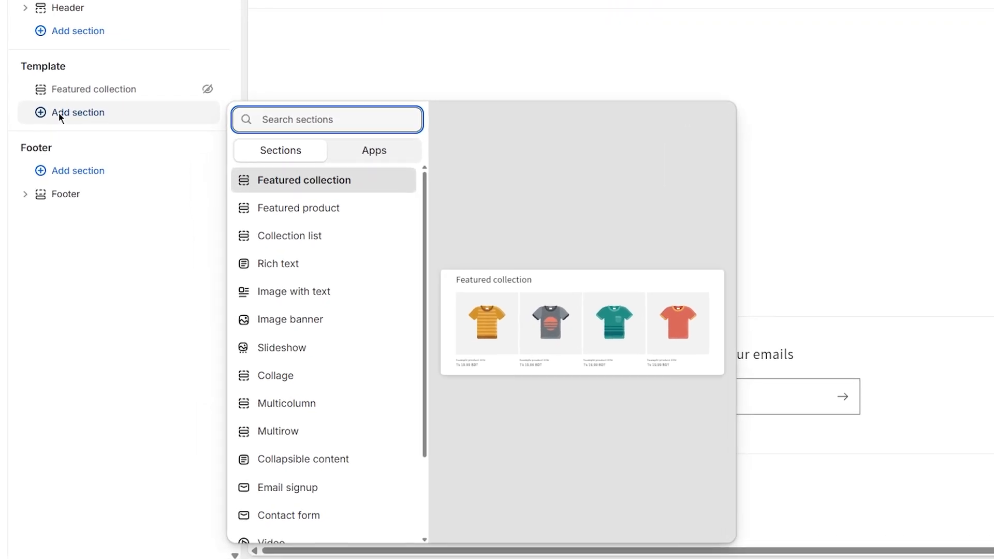
pyautogui.click(301, 349)
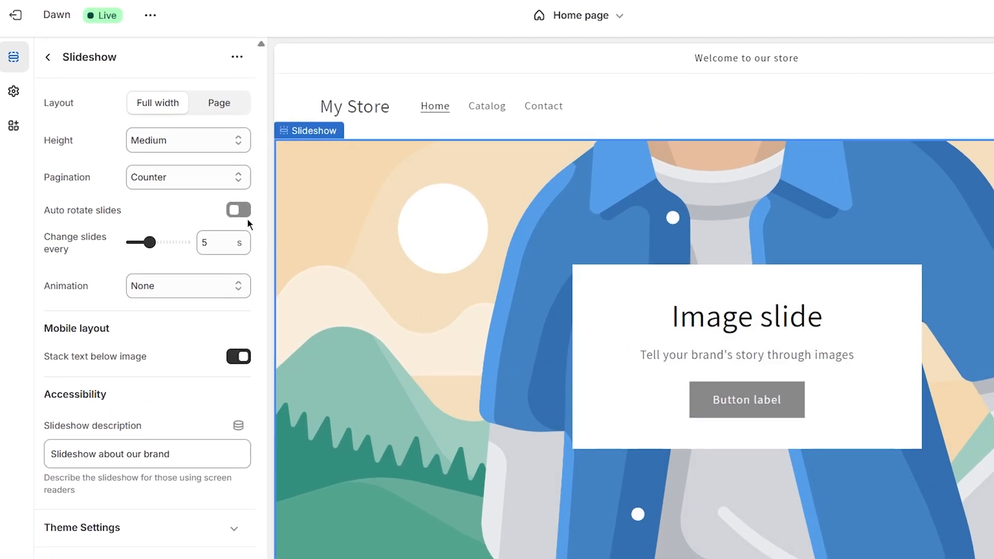
pyautogui.click(240, 212)
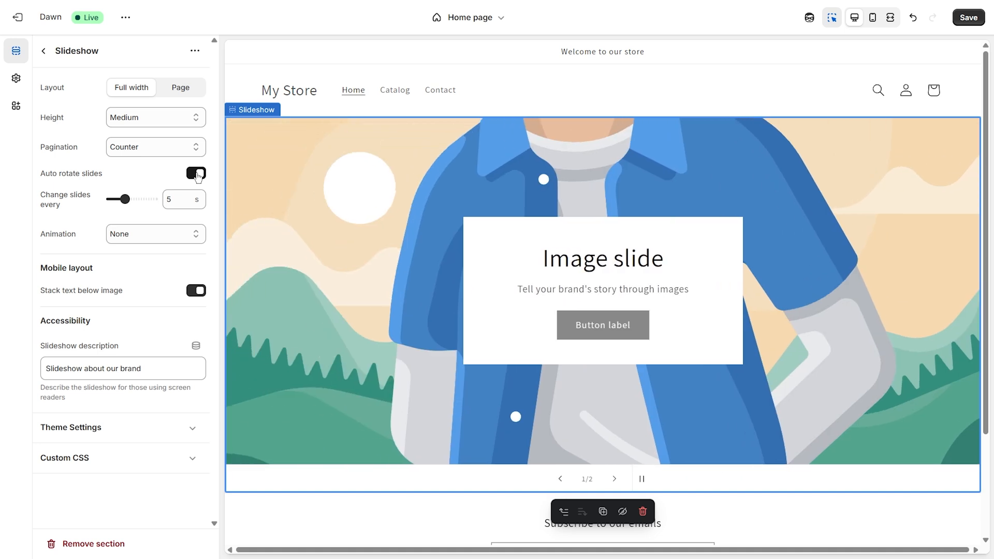
pyautogui.click(44, 50)
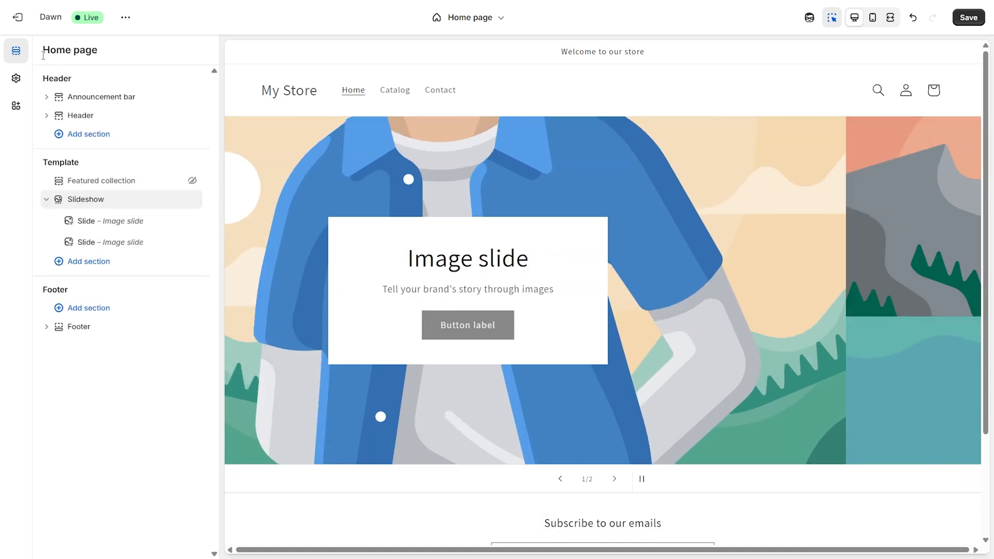
# Add the children's furniture image to the slideshow's first slide and set its heading size to Small.
pyautogui.click(105, 220)
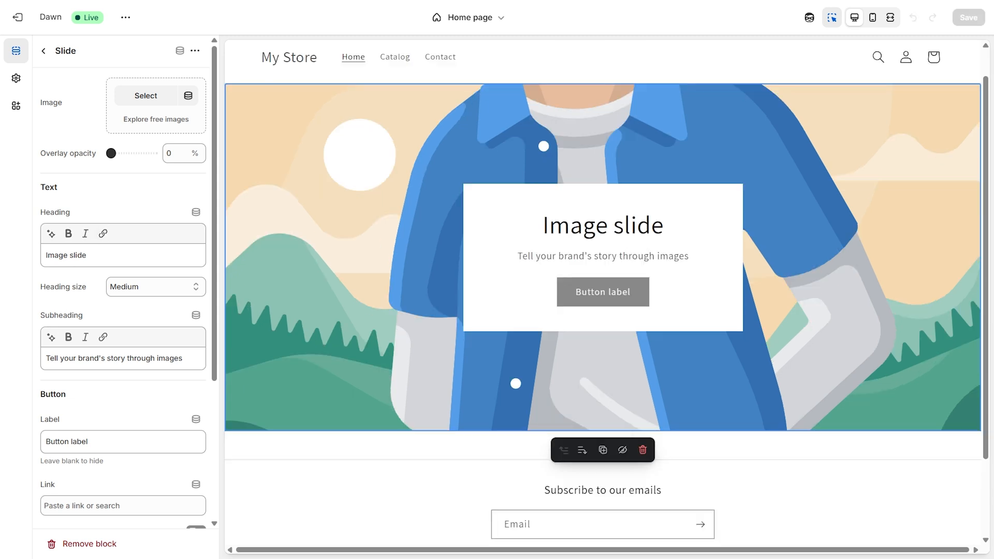
pyautogui.moveTo(10, 552); pyautogui.dragTo(147, 125)
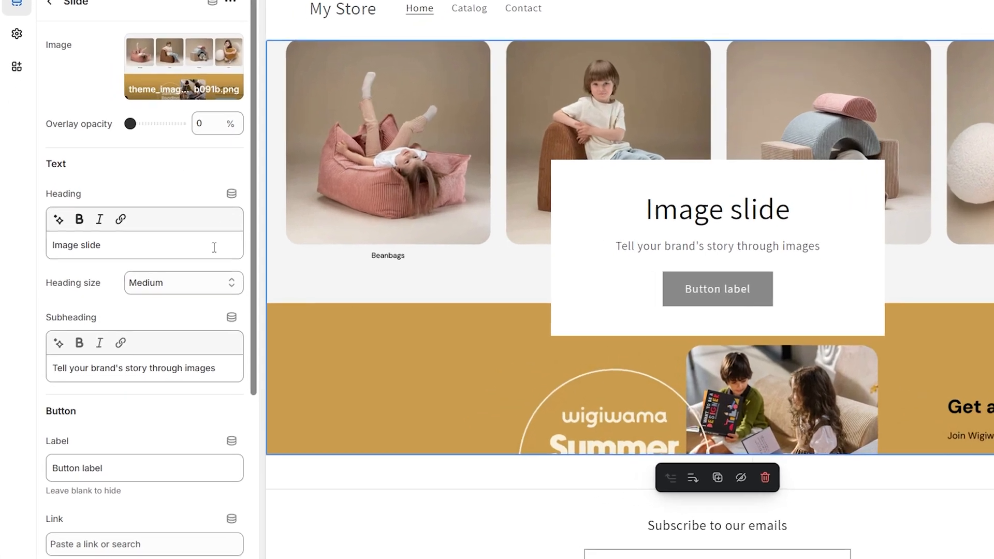
pyautogui.click(180, 282)
pyautogui.click(181, 304)
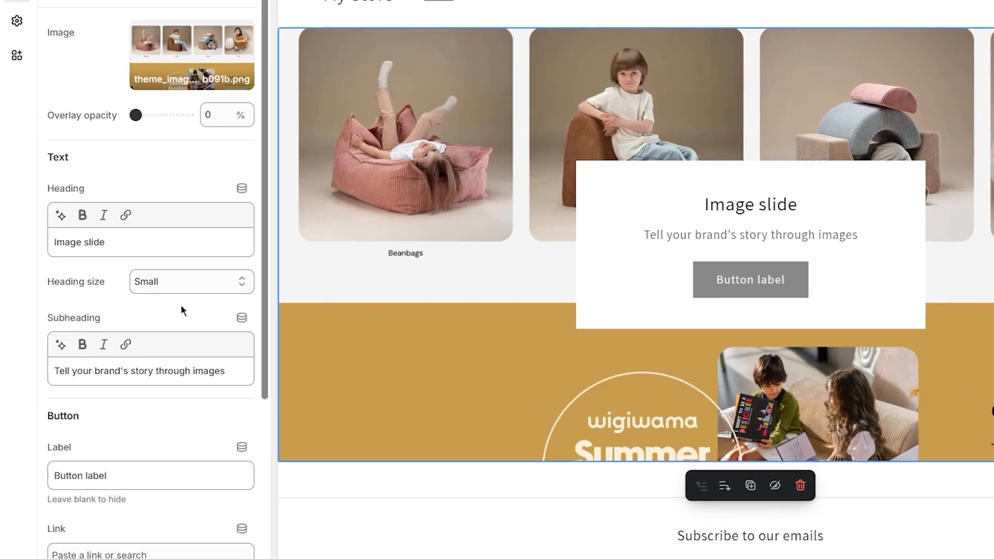
# Change the first slide's heading to "Soft Meets Fun" and make it bold.
pyautogui.tripleClick(131, 242)
pyautogui.write('Soft Meets Fun')
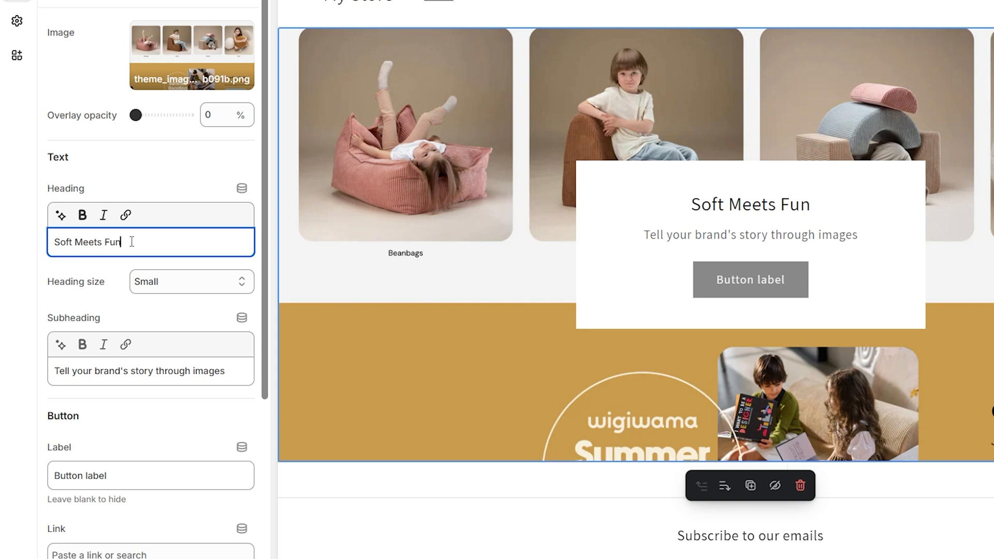
pyautogui.tripleClick(132, 241)
pyautogui.click(83, 215)
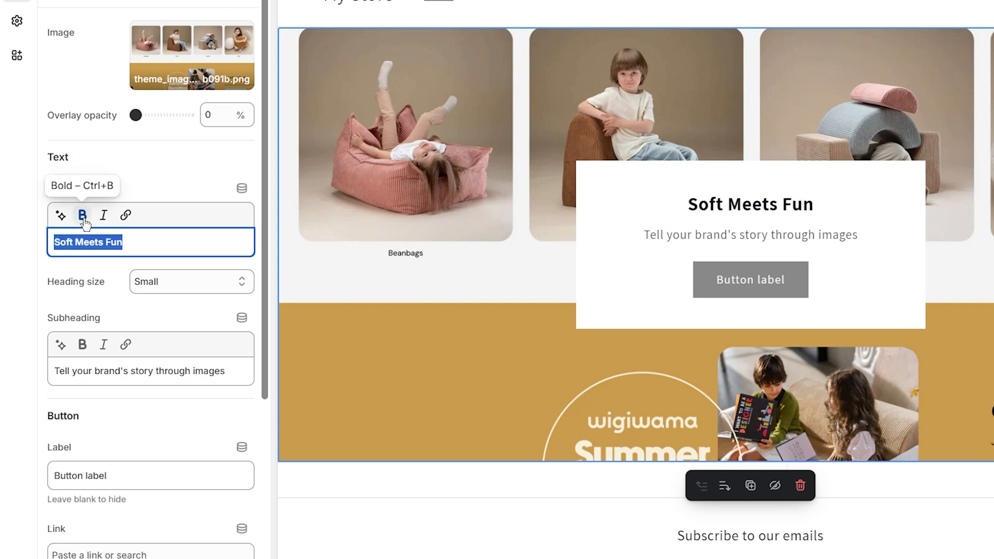
pyautogui.click(149, 235)
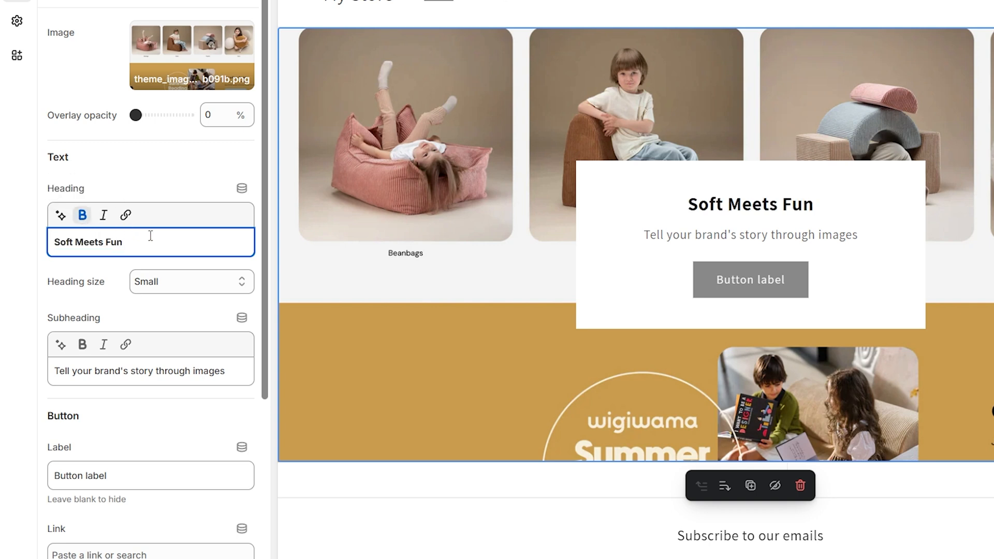
# Clear the subheading text of the first slide.
pyautogui.click(177, 371)
pyautogui.tripleClick(177, 372)
pyautogui.press('BackSpace')
pyautogui.click(179, 394)
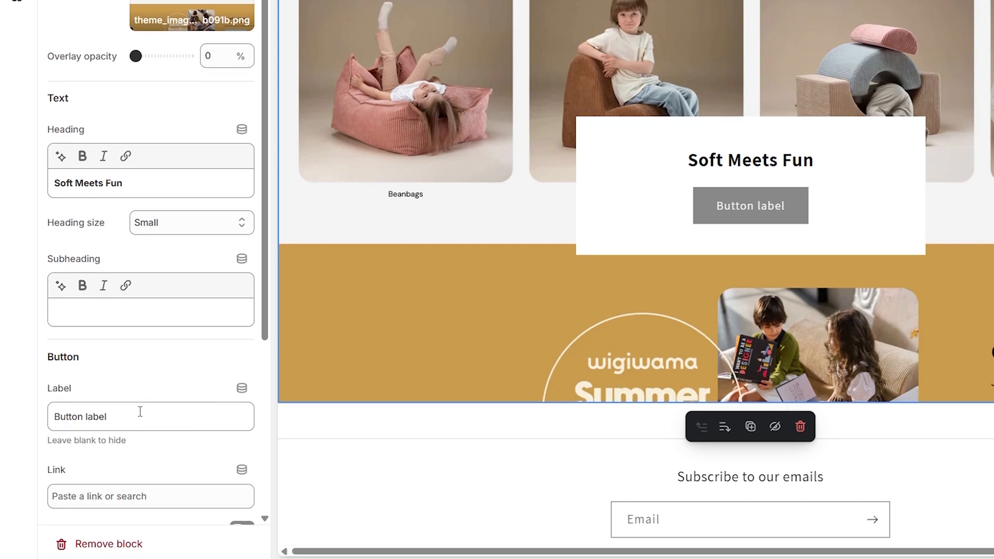
pyautogui.click(136, 478)
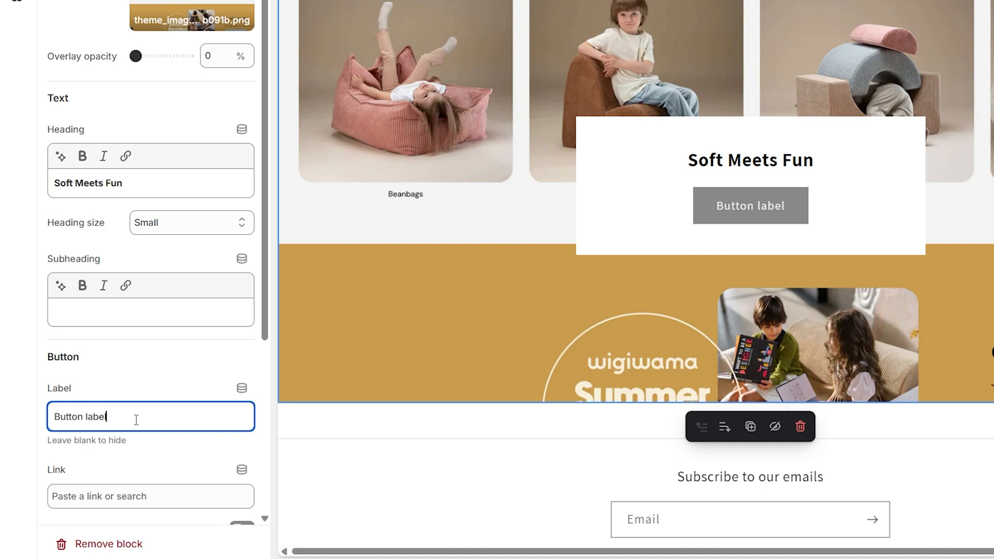
pyautogui.tripleClick(136, 419)
pyautogui.write('Explore Now')
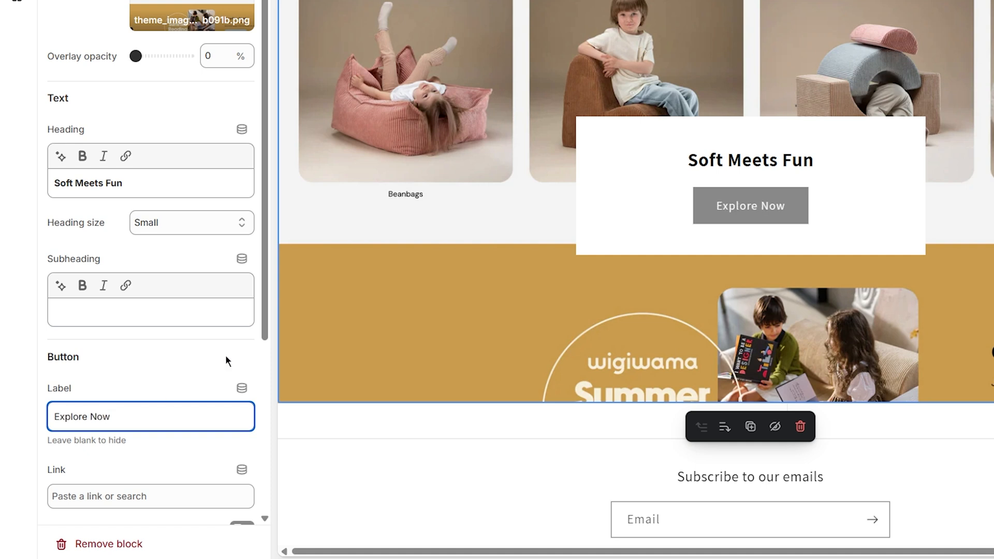
pyautogui.moveTo(265, 309); pyautogui.dragTo(260, 383)
pyautogui.click(156, 386)
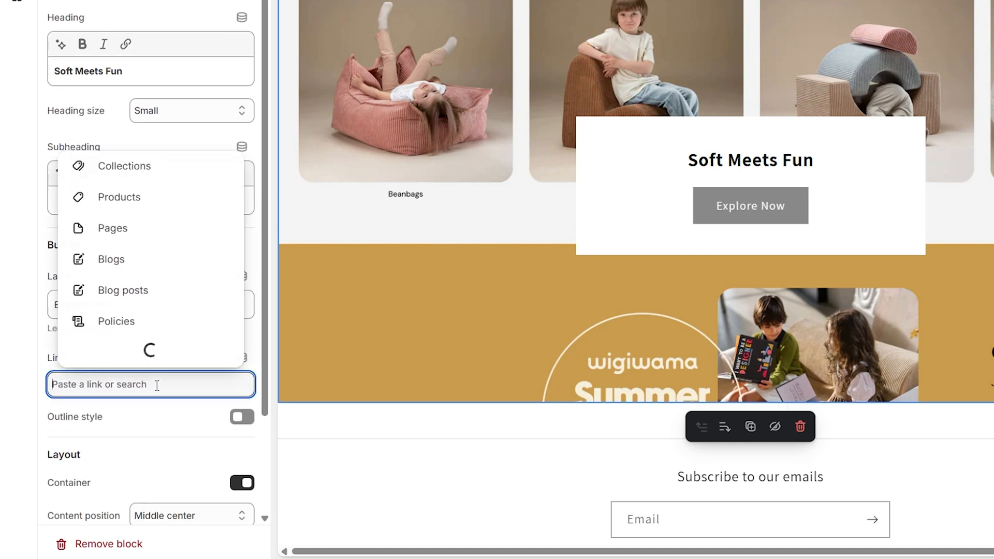
pyautogui.write('https://yourstore.com/collections/catalog')
pyautogui.click(140, 322)
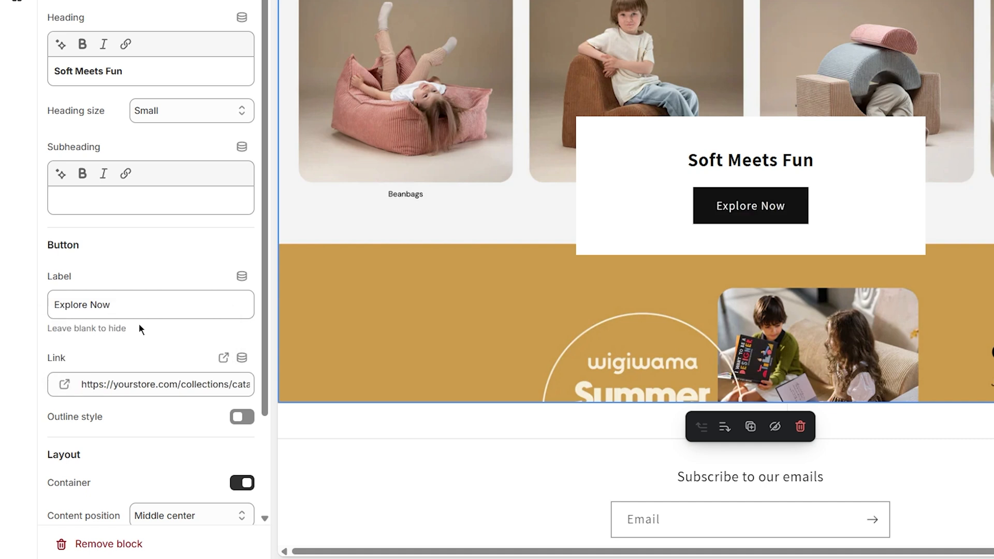
# Lay out the first slide's content without a container, positioned Bottom left and aligned left.
pyautogui.click(240, 483)
pyautogui.scroll(-3, 267, 368)
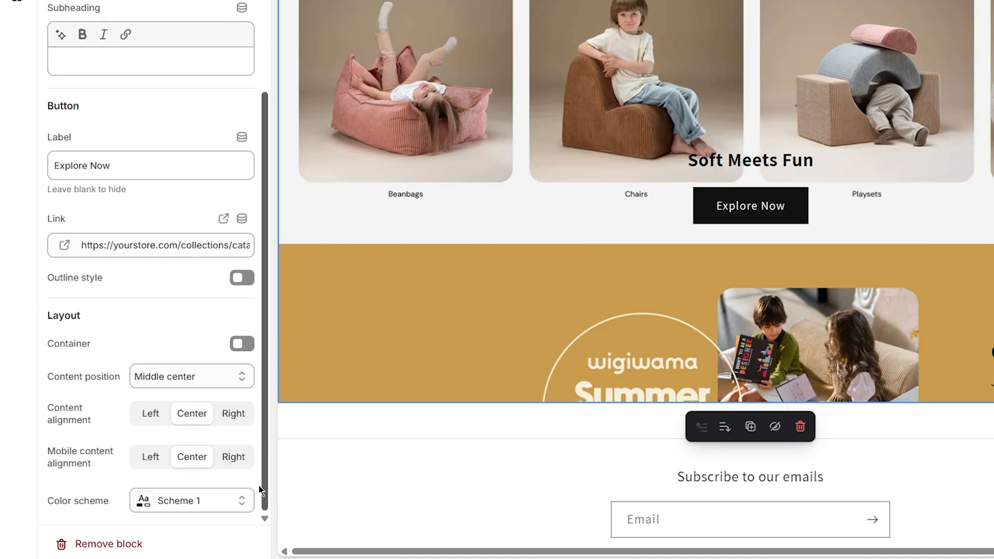
pyautogui.click(218, 377)
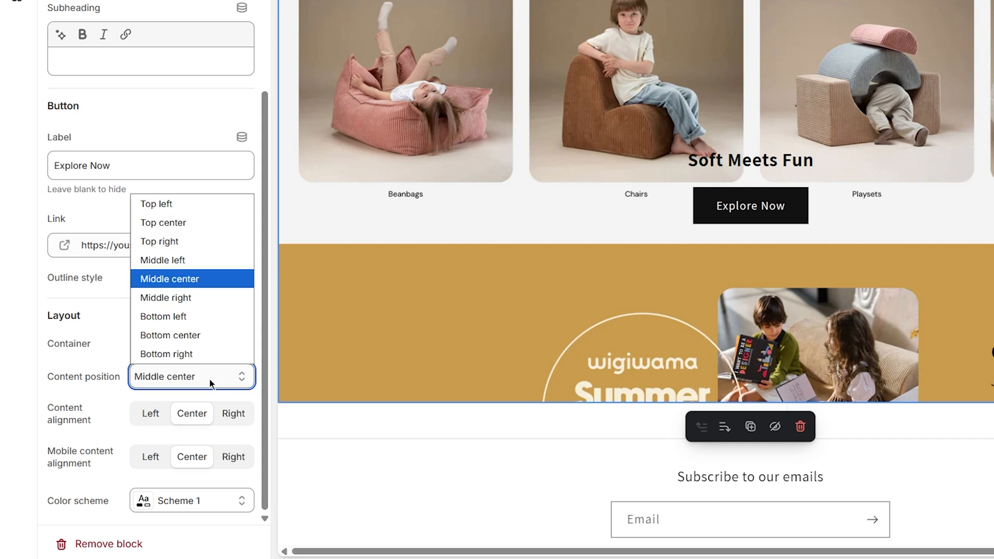
pyautogui.click(181, 316)
pyautogui.click(150, 413)
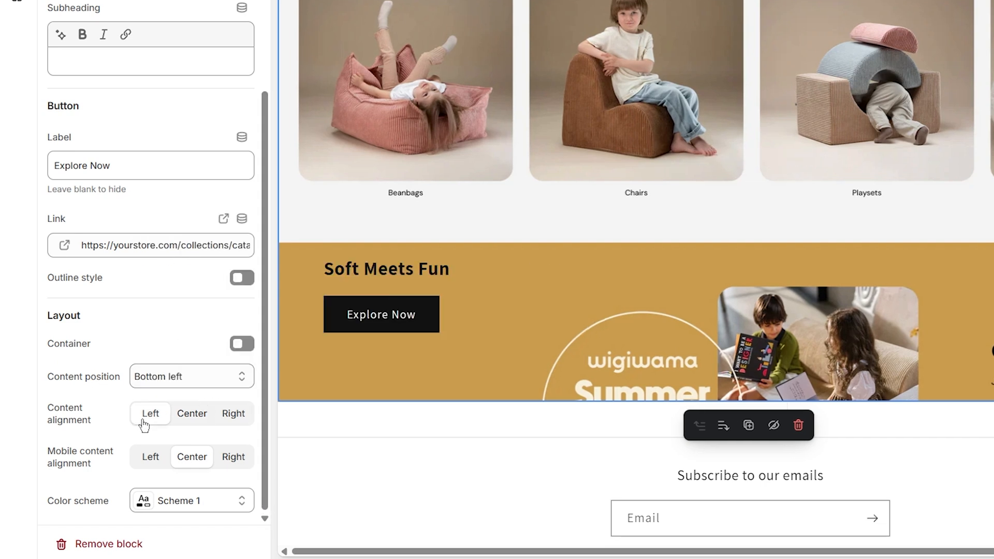
pyautogui.click(144, 459)
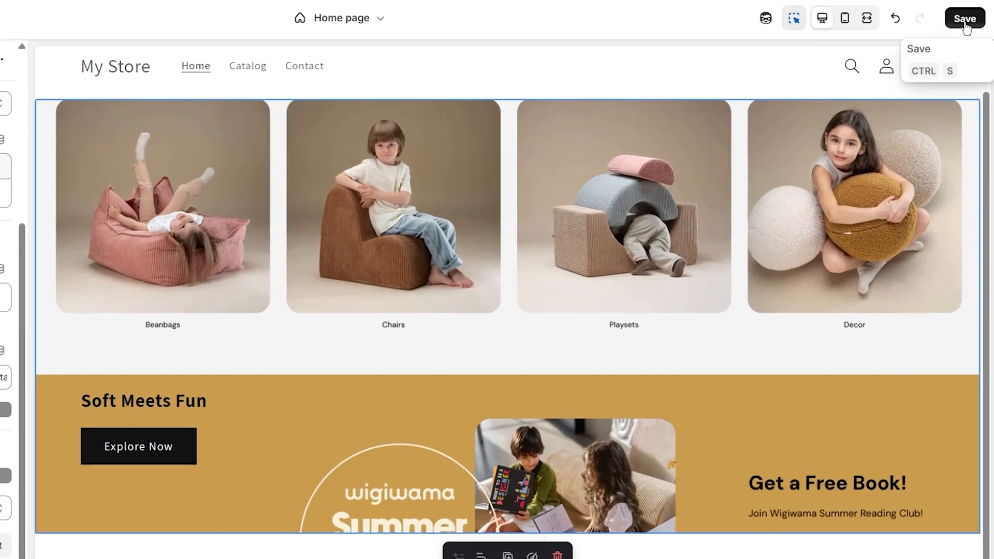
# Save the Dawn theme changes and view the online store.
pyautogui.click(967, 19)
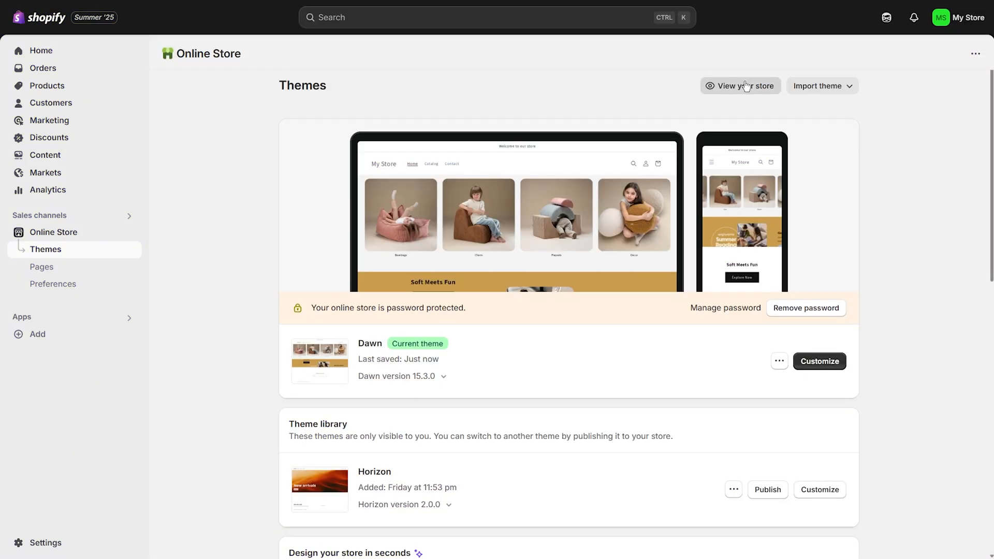
pyautogui.click(746, 86)
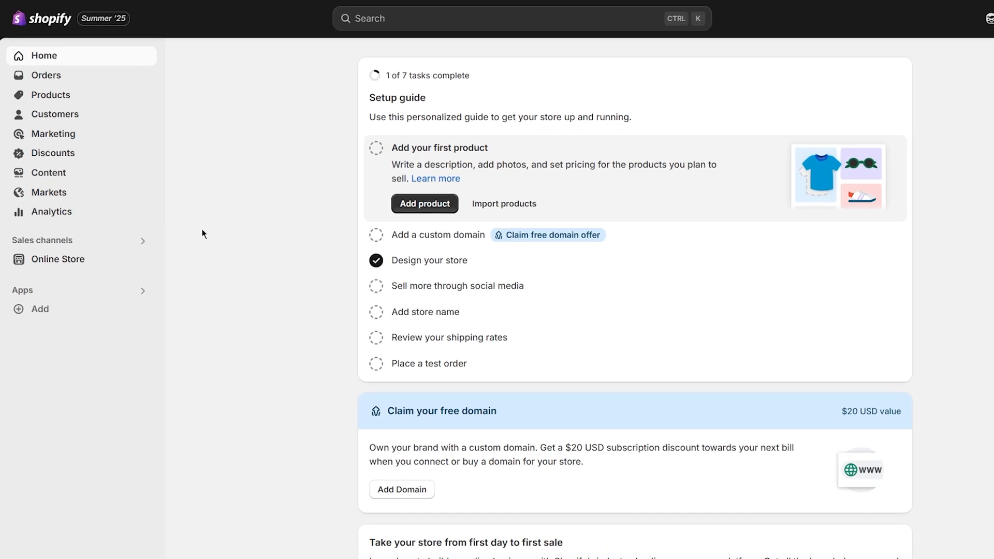
# Start a new product titled "Cloud Star Moon Sky Plush Pillow – Super Soft & Dreamy".
pyautogui.click(69, 109)
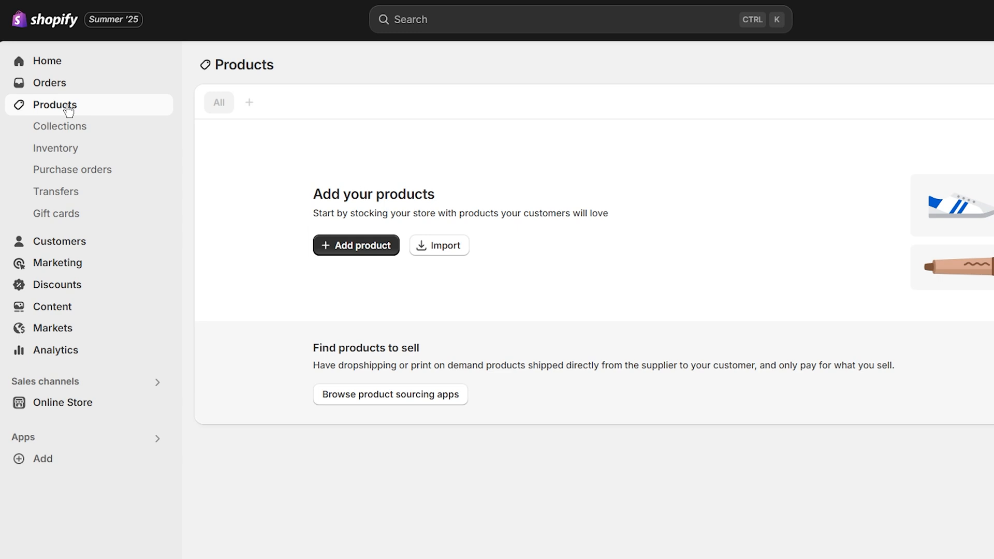
pyautogui.click(345, 246)
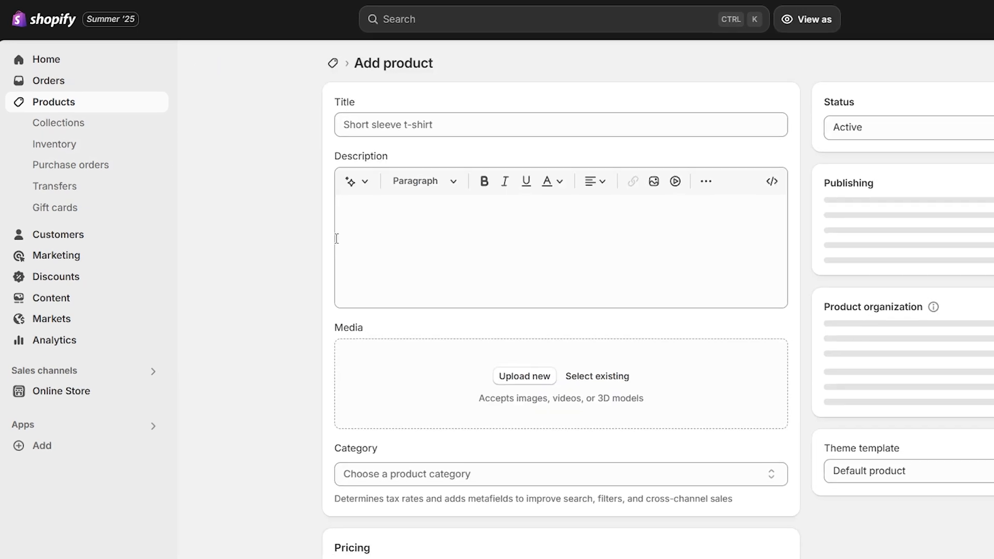
pyautogui.click(387, 99)
pyautogui.write('Cloud Star Moon Sky Plush Pillow – Super Soft & Dreamy')
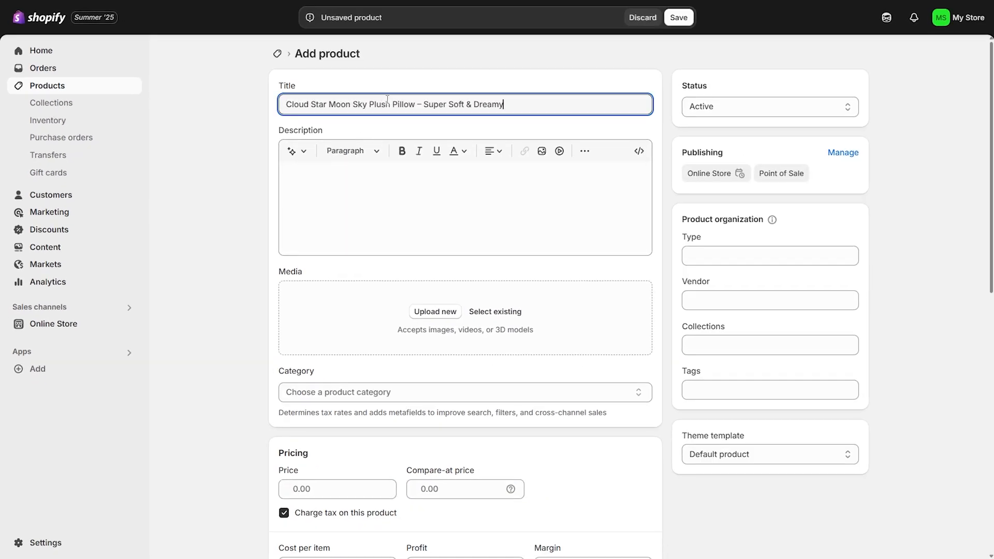
# Switch to ChatGPT, generate a cozy 2–3 sentence pillow description highlighting soft texture, dreamy design and magical touch, copy it and return to the product form.
pyautogui.click(425, 191)
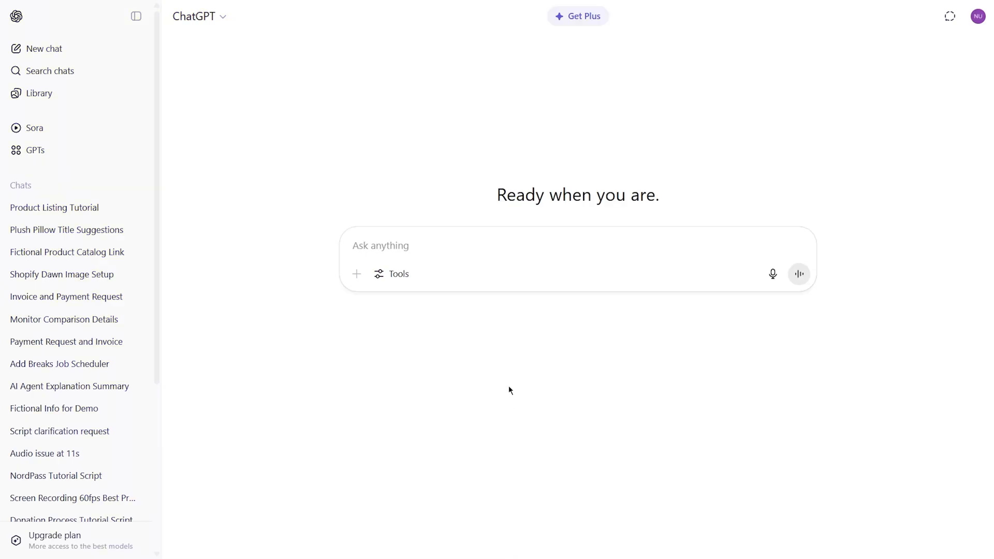
pyautogui.write("Write a short and cozy product description (2–3 sentences) for a kids' decor item called 'Cloud Star Moon Sky Plush Pillow – Super Soft & Dreamy'. Highlight its soft texture, dreamy design, and how it adds a magical touch to any child's room.")
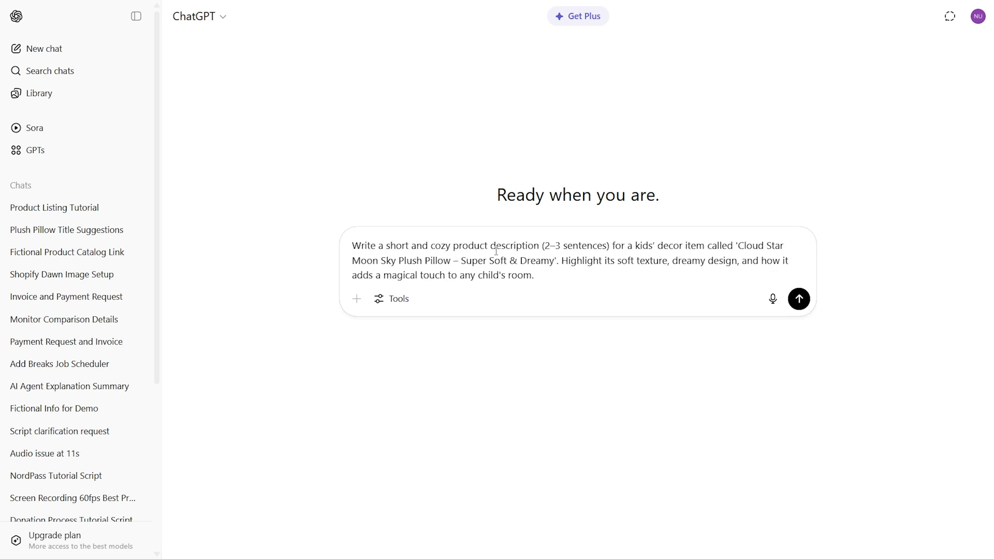
pyautogui.click(799, 298)
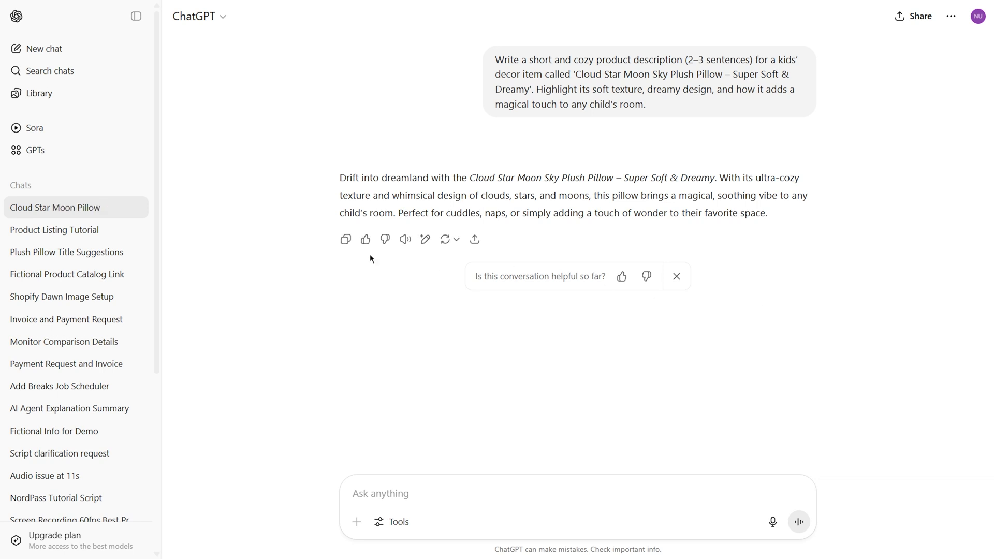
pyautogui.click(346, 239)
pyautogui.hotkey('alt', 'Tab')
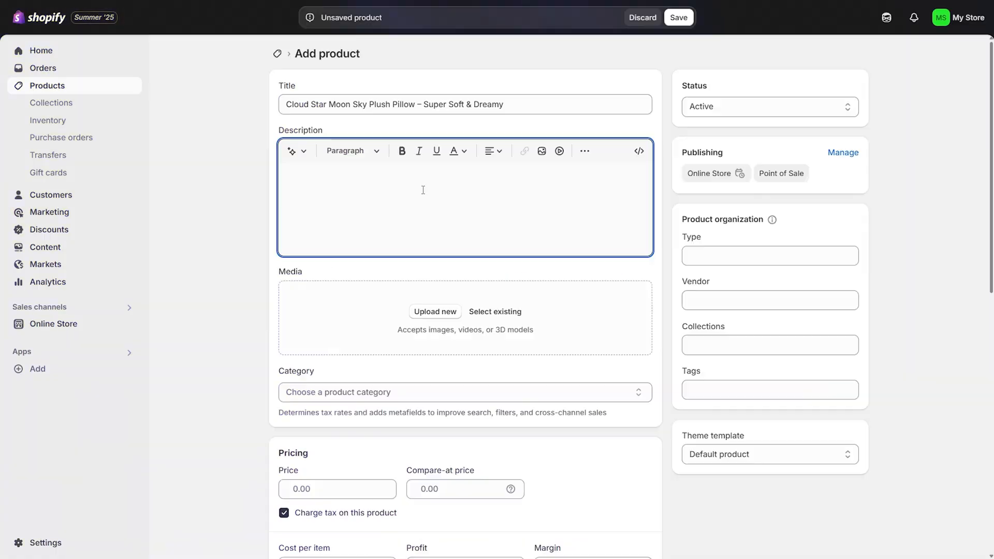
# Paste the copied text as the product description and highlight the italic product name in it with a yellow background.
pyautogui.hotkey('ctrl', 'v')
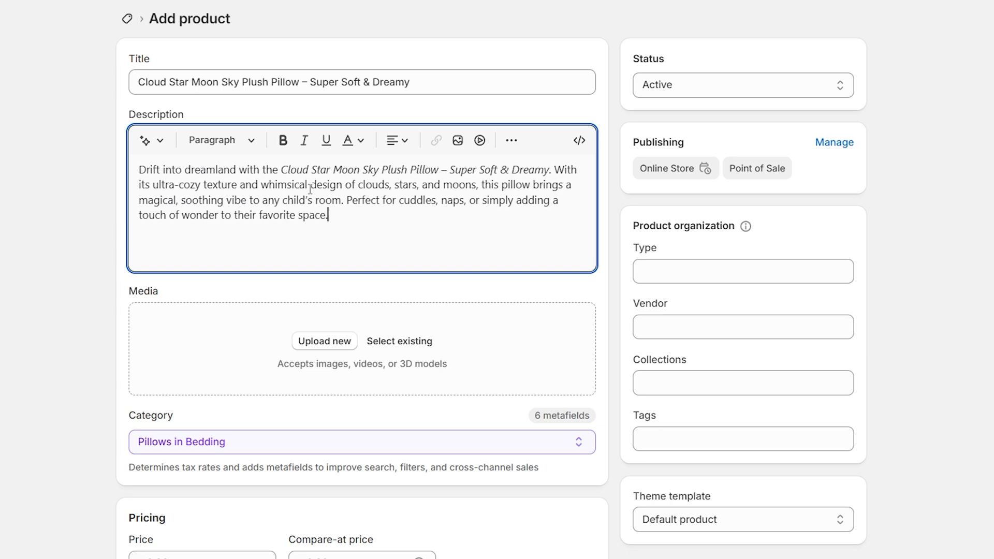
pyautogui.click(280, 170)
pyautogui.moveTo(280, 170); pyautogui.dragTo(552, 172)
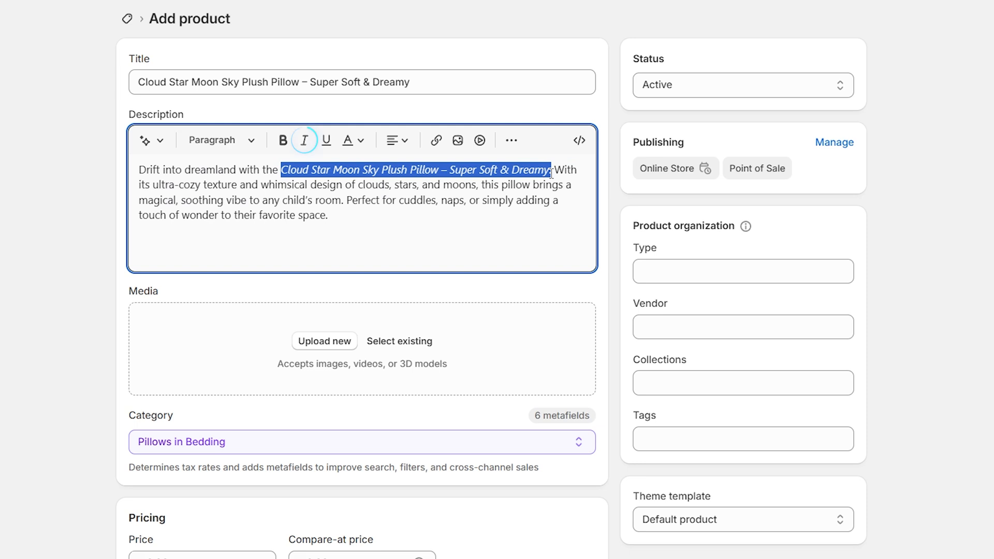
pyautogui.click(348, 139)
pyautogui.click(393, 172)
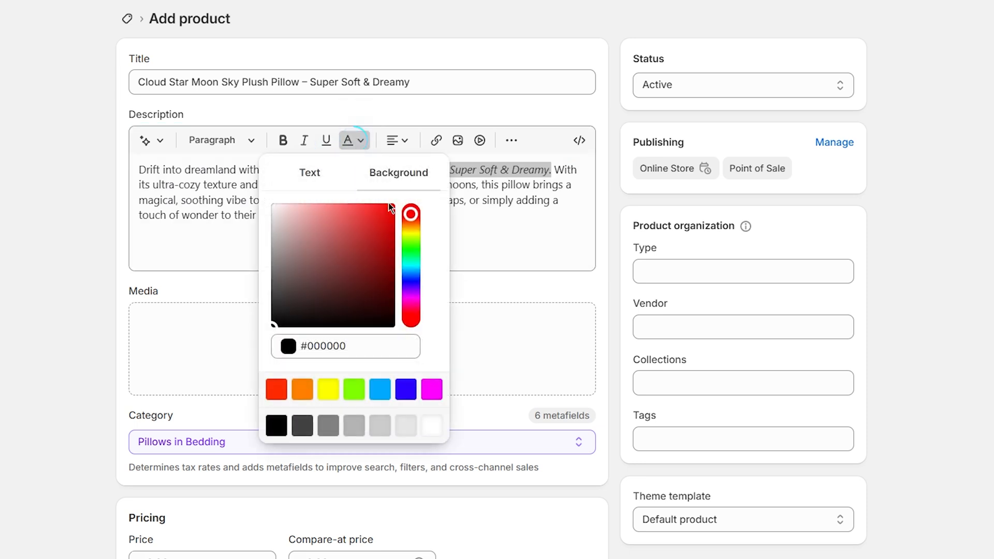
pyautogui.click(325, 391)
pyautogui.click(379, 240)
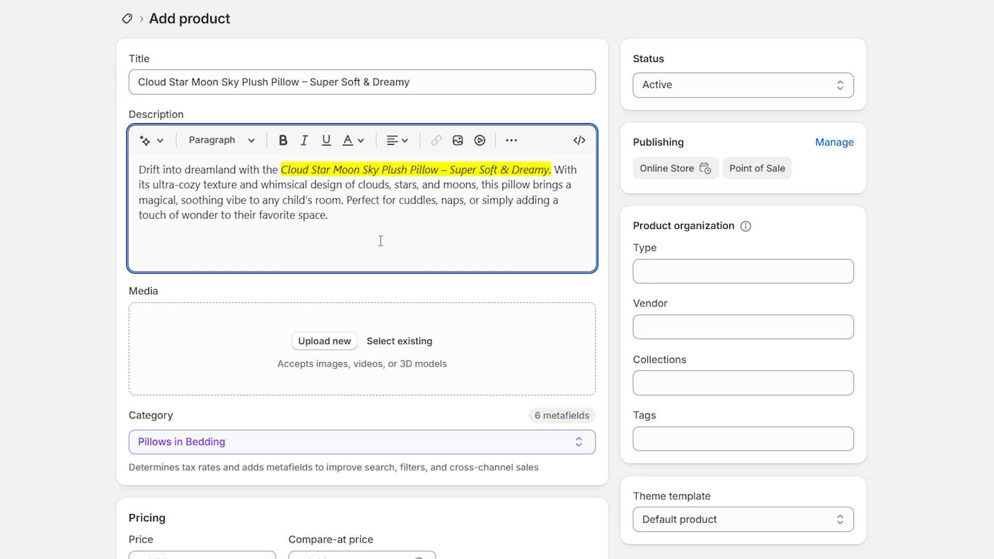
# Add the six plush pillow photos to the product's media.
pyautogui.scroll(-1, 380, 240)
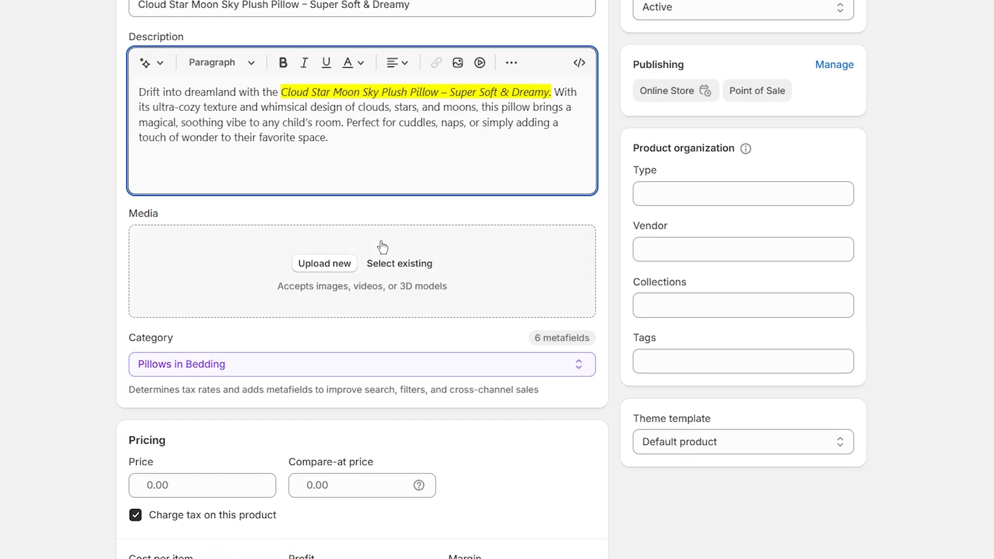
pyautogui.moveTo(140, 430); pyautogui.dragTo(404, 277)
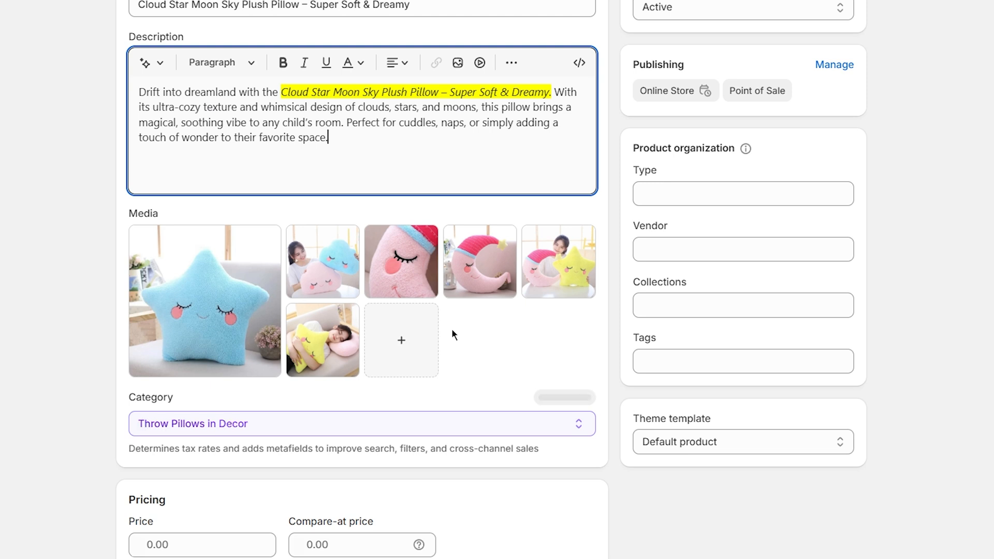
pyautogui.moveTo(346, 343)
pyautogui.mouseDown()
pyautogui.moveTo(343, 282)
pyautogui.moveTo(333, 343)
pyautogui.mouseUp()
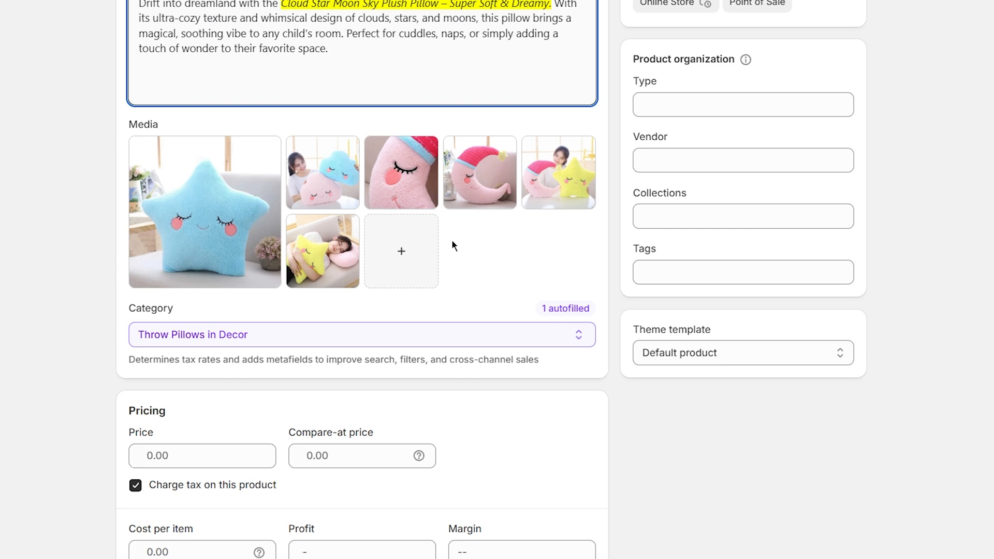
pyautogui.click(451, 242)
# Set the product's price to 12.00, its compare-at price to 19.00 and its cost per item to 6.00.
pyautogui.scroll(-2, 452, 241)
pyautogui.scroll(-3, 452, 241)
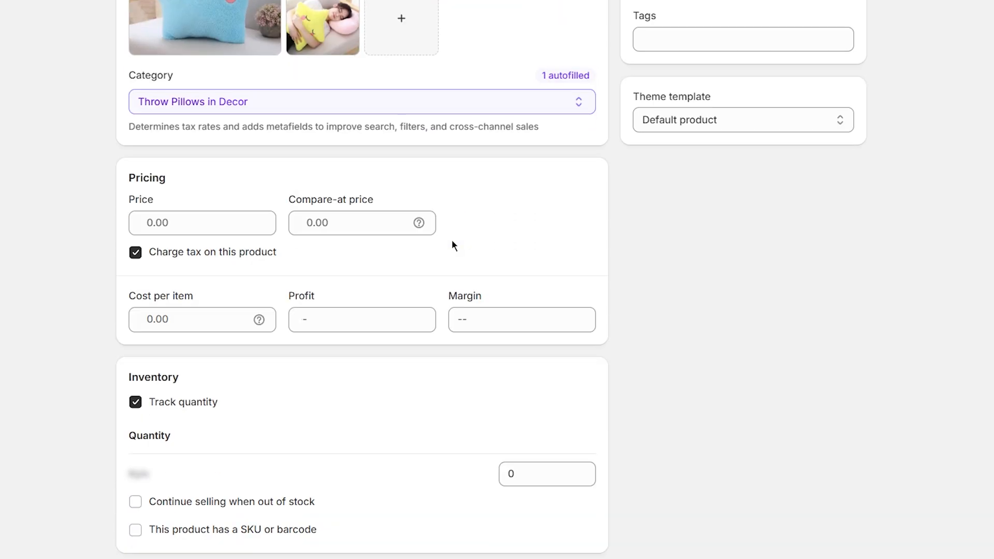
pyautogui.click(197, 219)
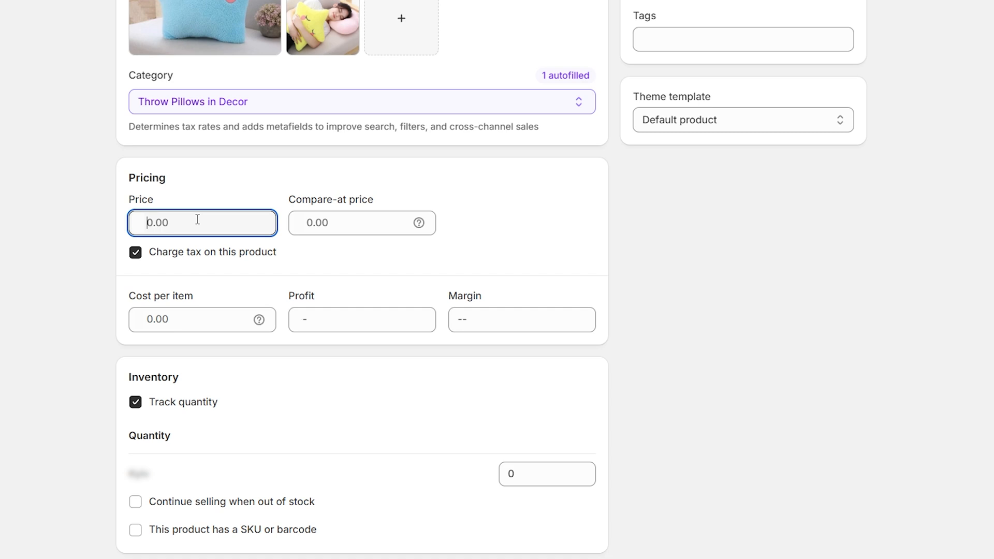
pyautogui.write('12')
pyautogui.click(351, 224)
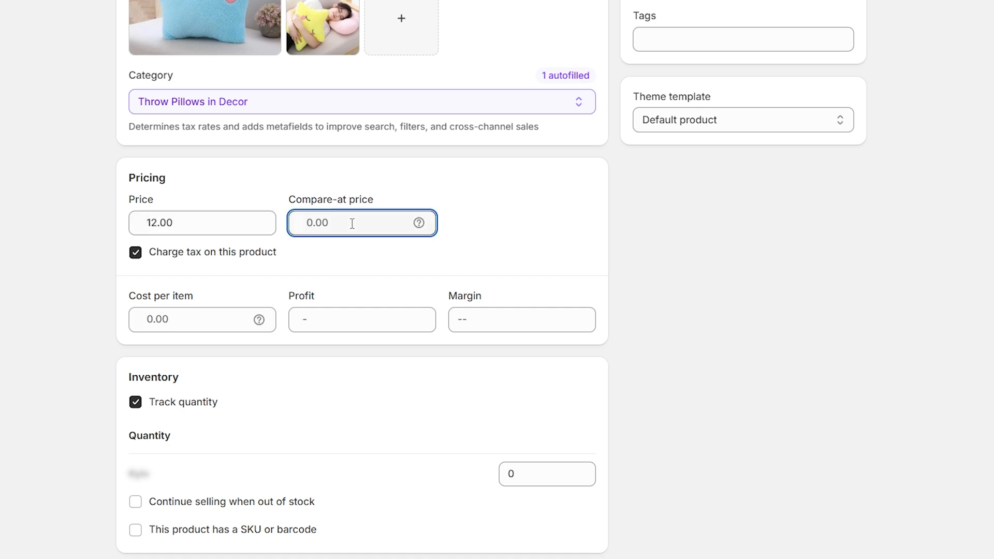
pyautogui.write('19')
pyautogui.click(350, 252)
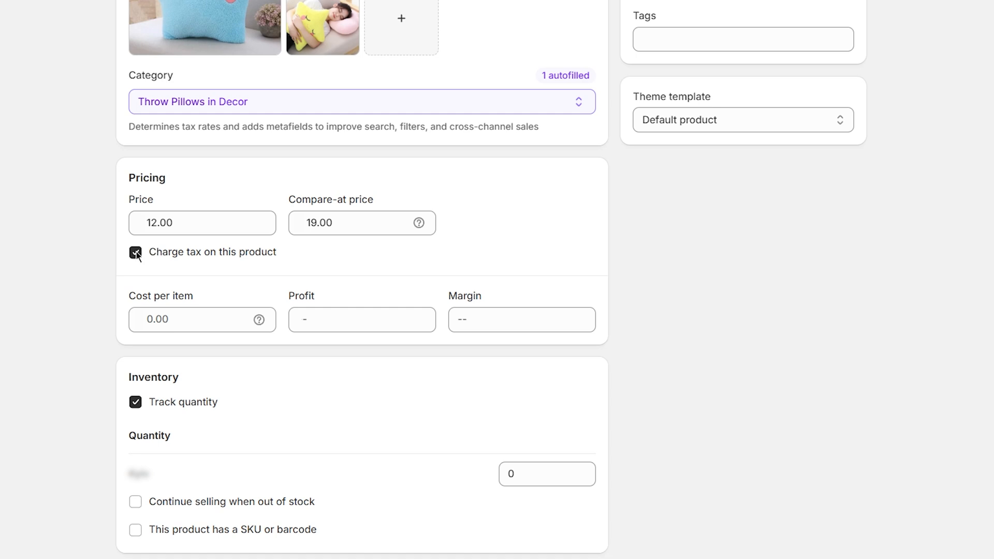
pyautogui.click(174, 318)
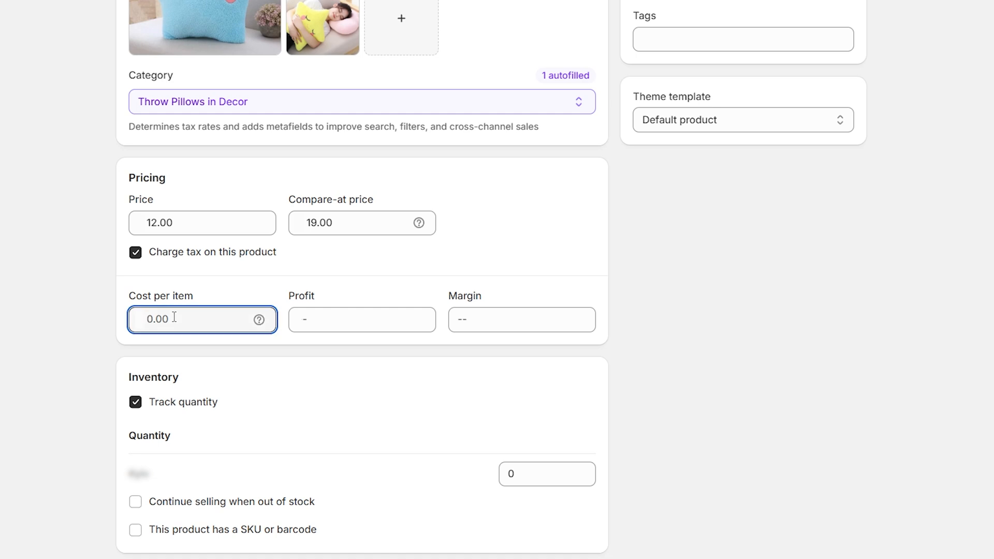
pyautogui.write('6')
pyautogui.click(208, 303)
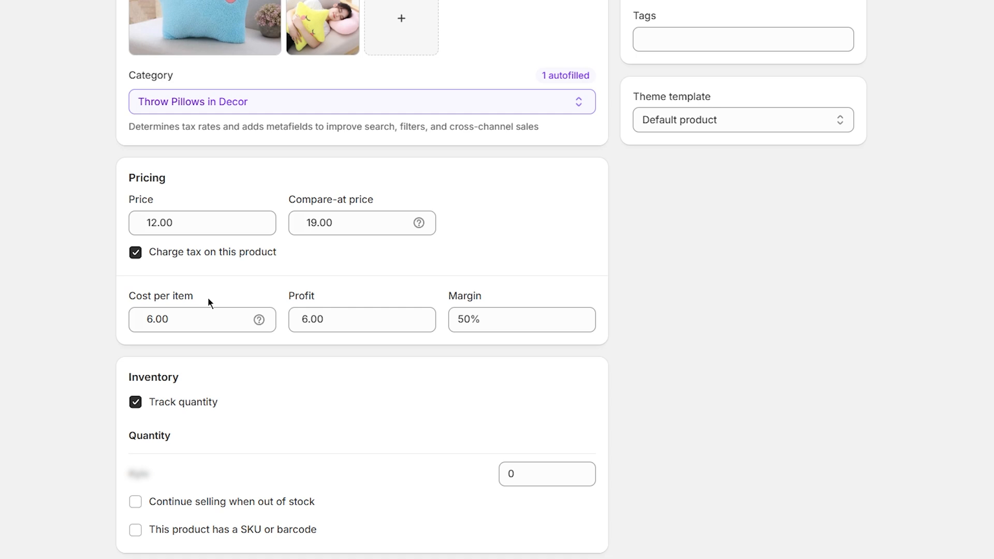
pyautogui.scroll(-5, 208, 303)
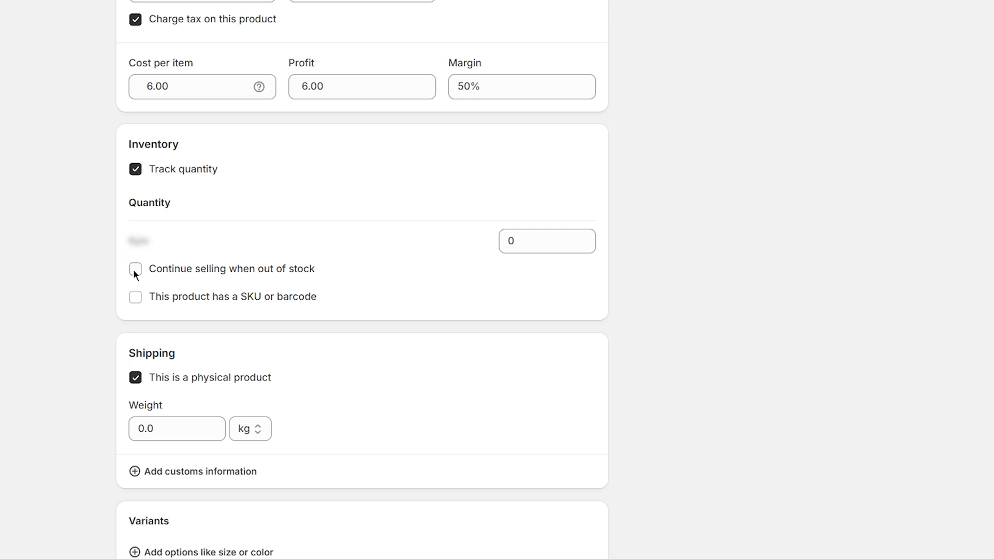
pyautogui.click(136, 296)
pyautogui.click(221, 355)
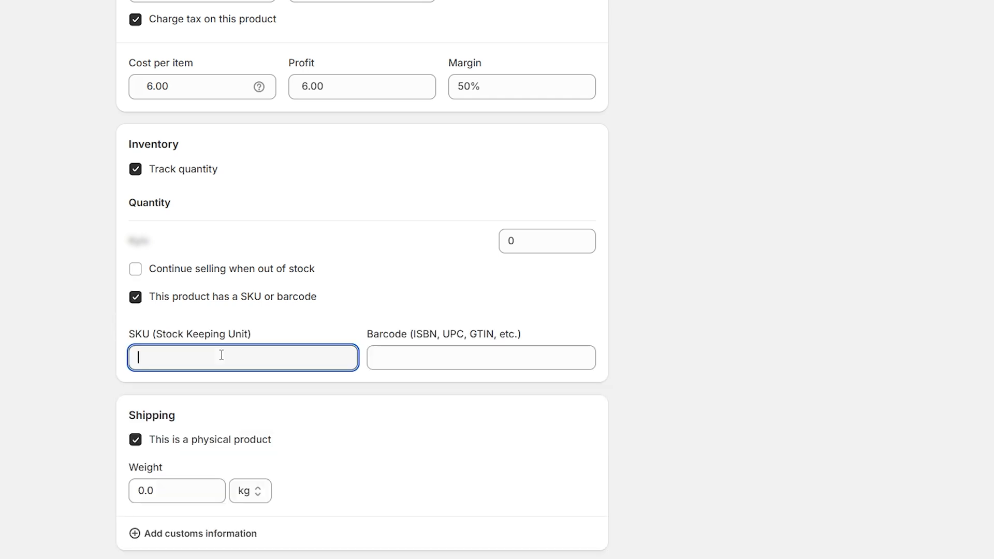
pyautogui.write('PLSH-CLD-MSN-01')
pyautogui.click(382, 356)
pyautogui.write('| | | | | || || | | 849328107452')
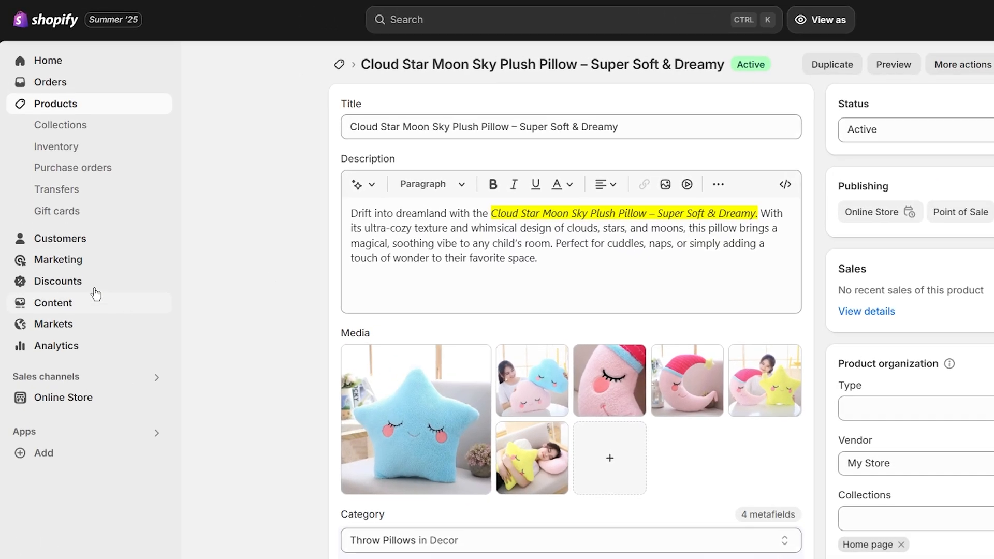
# Start a new discount of the type Amount off products.
pyautogui.click(61, 287)
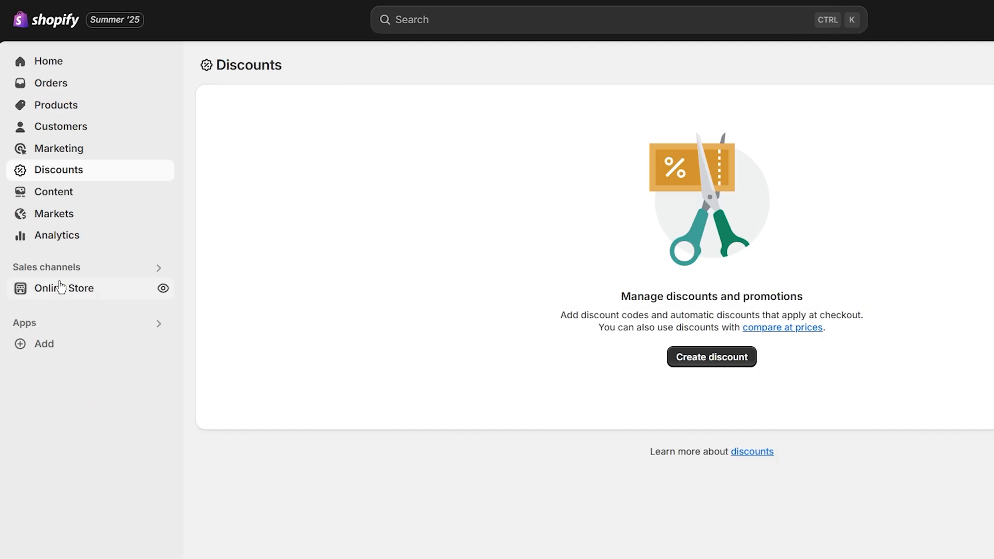
pyautogui.click(704, 357)
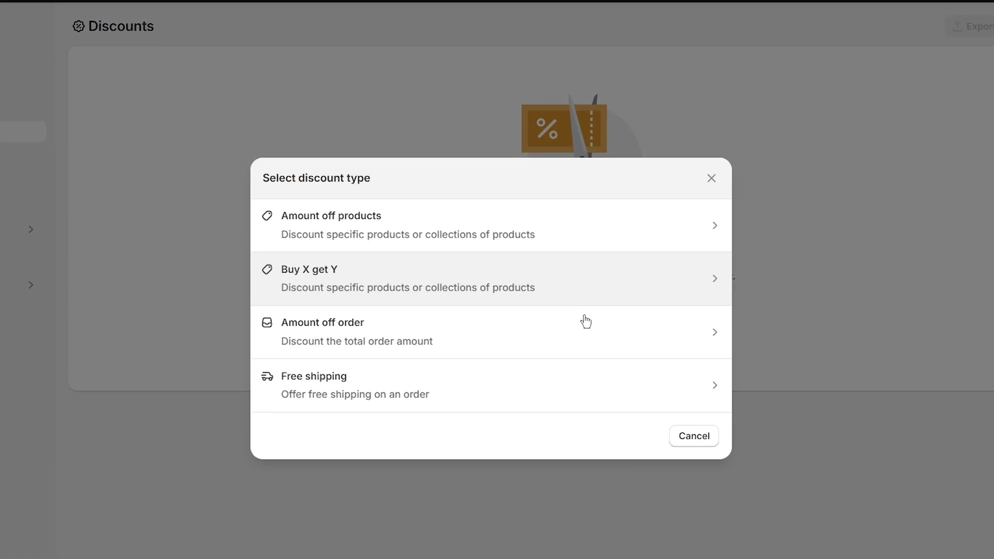
pyautogui.click(548, 239)
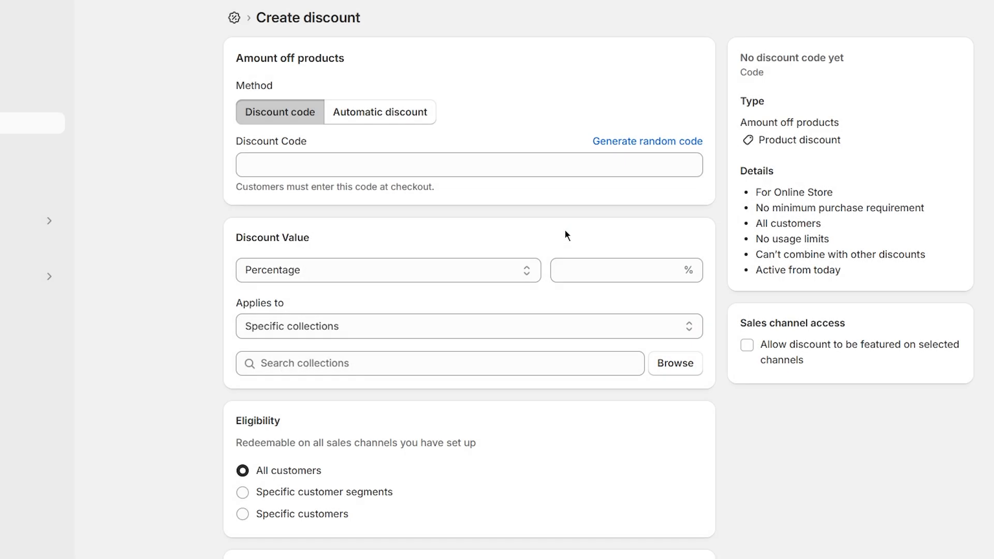
# Enter LOVE15 as the discount code and replace it with a randomly generated code.
pyautogui.click(545, 171)
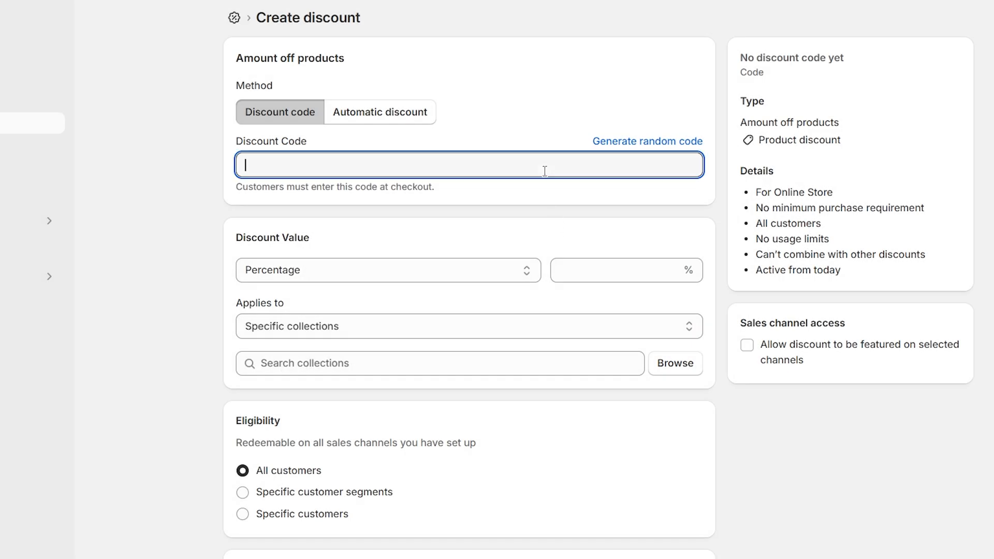
pyautogui.write('L')
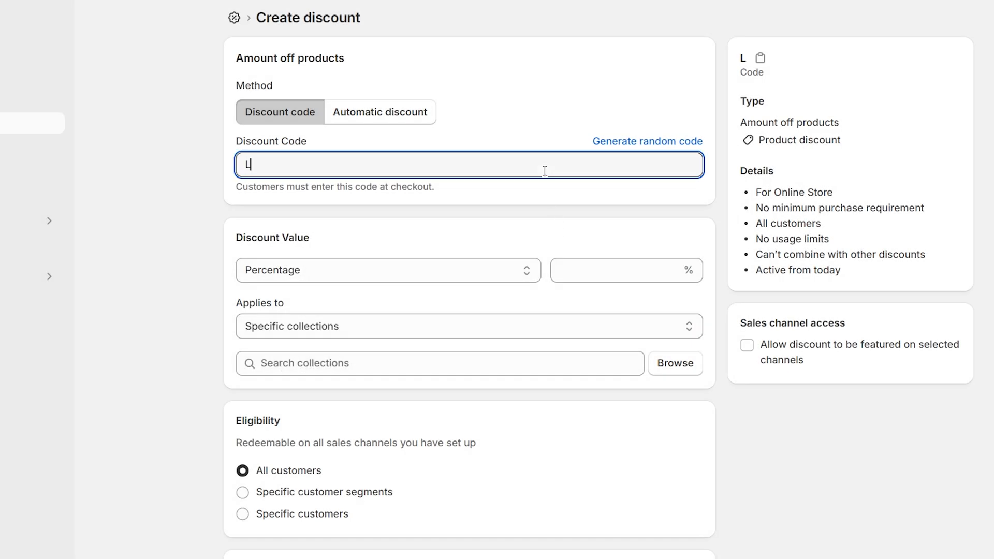
pyautogui.write('OVE15')
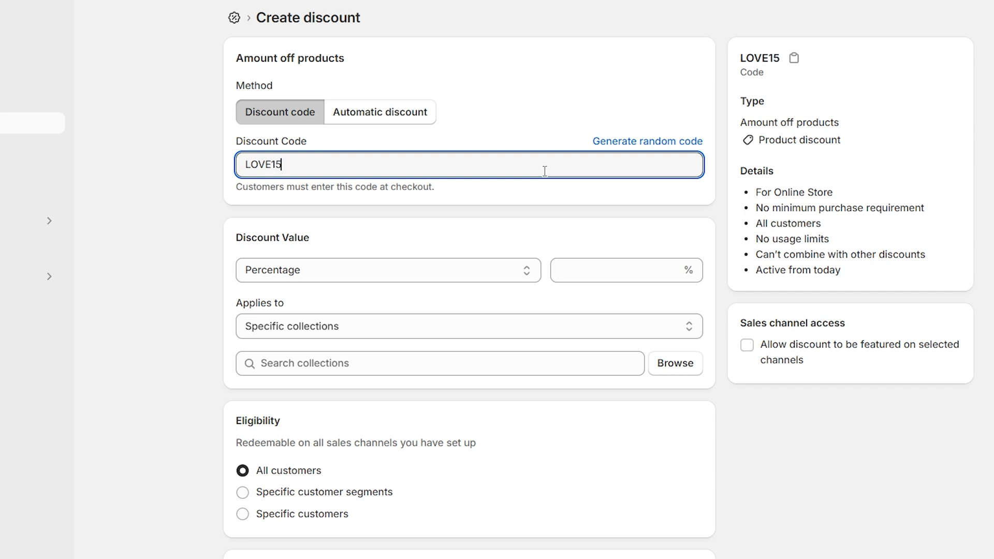
pyautogui.click(654, 148)
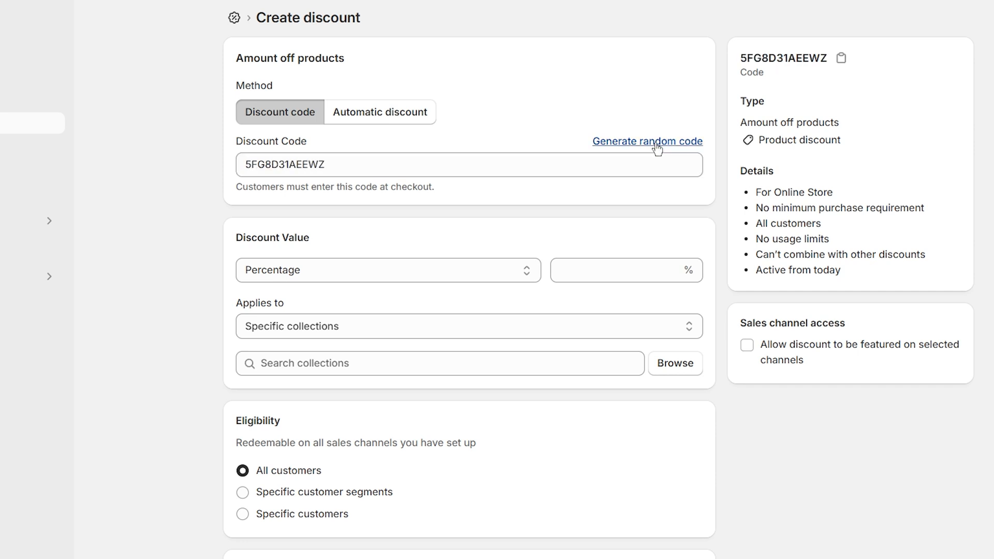
# Enter a 15 percent discount value and change it to a fixed amount of 15.00.
pyautogui.click(586, 270)
pyautogui.write('15')
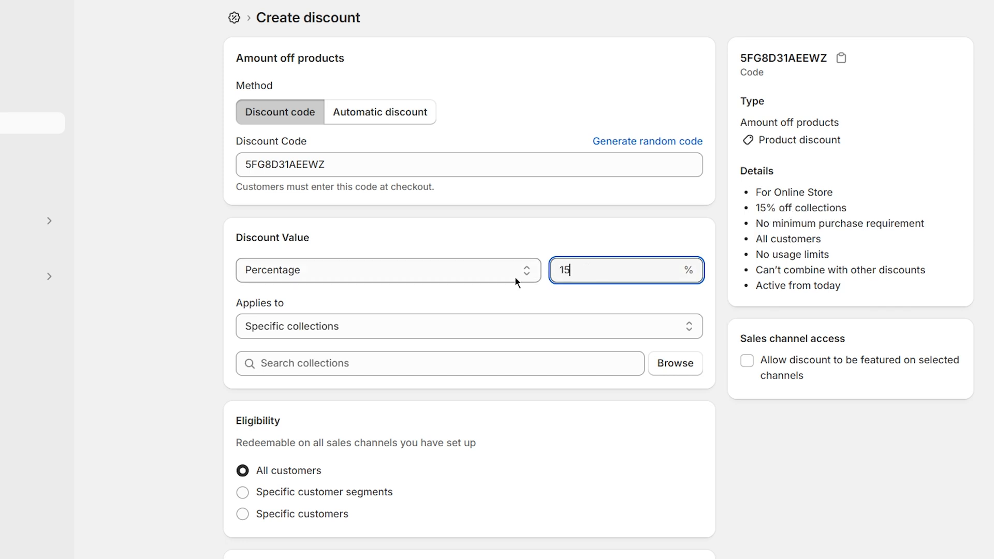
pyautogui.click(456, 278)
pyautogui.click(378, 312)
pyautogui.click(595, 270)
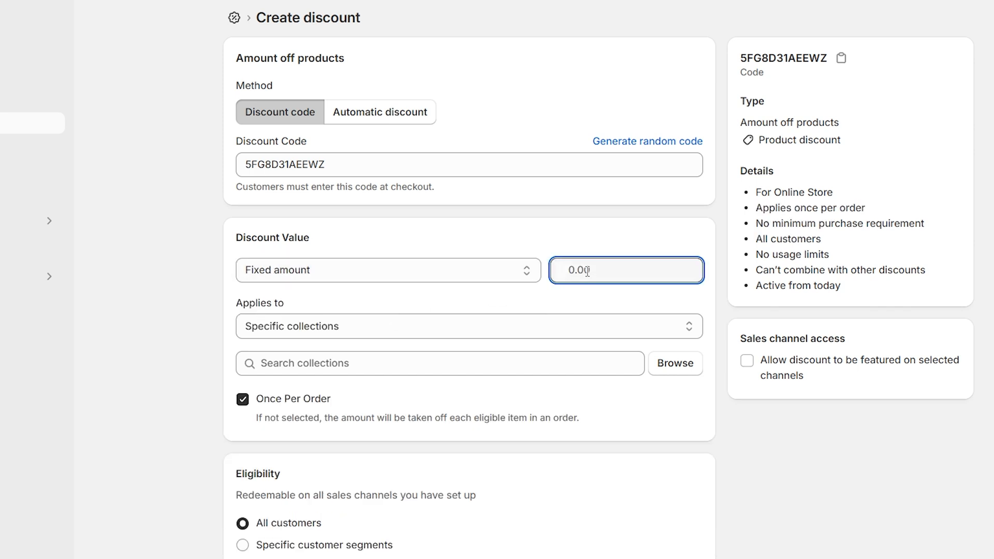
pyautogui.write('15')
pyautogui.click(603, 293)
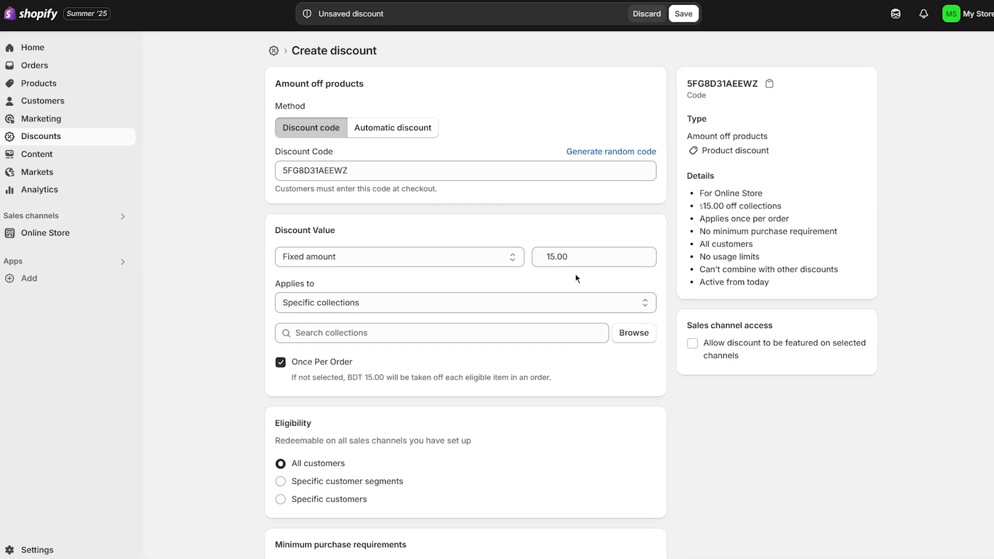
# Check the choices for what the discount applies to and save the discount.
pyautogui.scroll(-3, 600, 291)
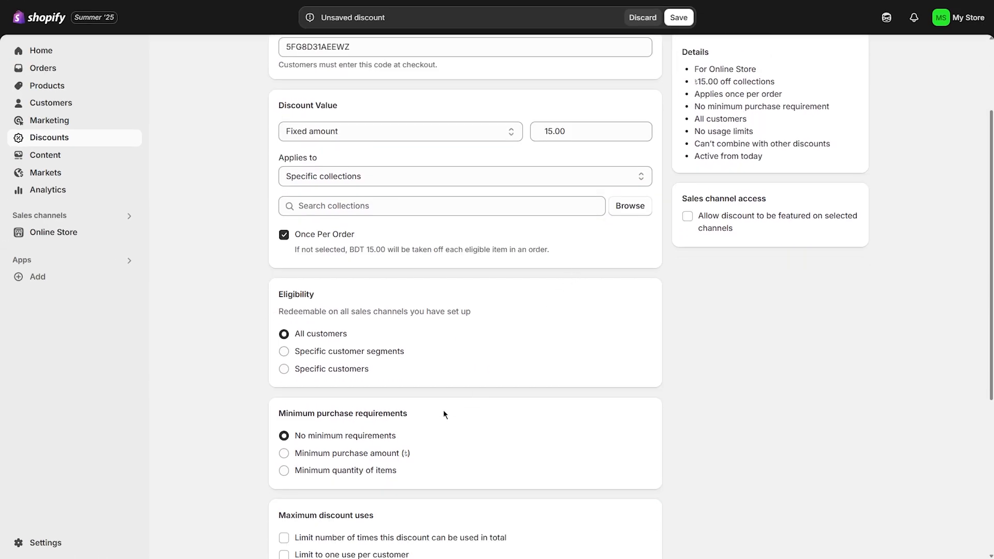
pyautogui.scroll(3, 425, 435)
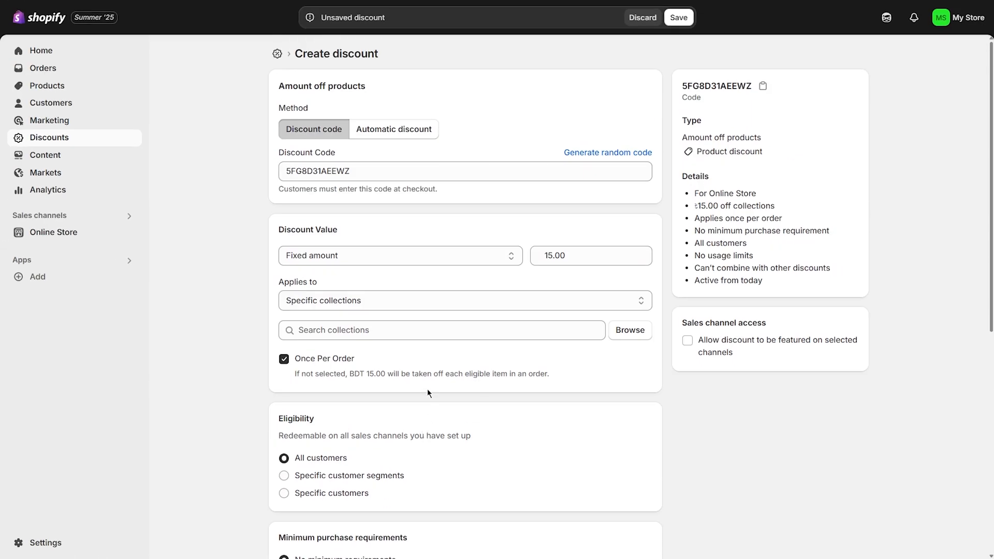
pyautogui.click(414, 301)
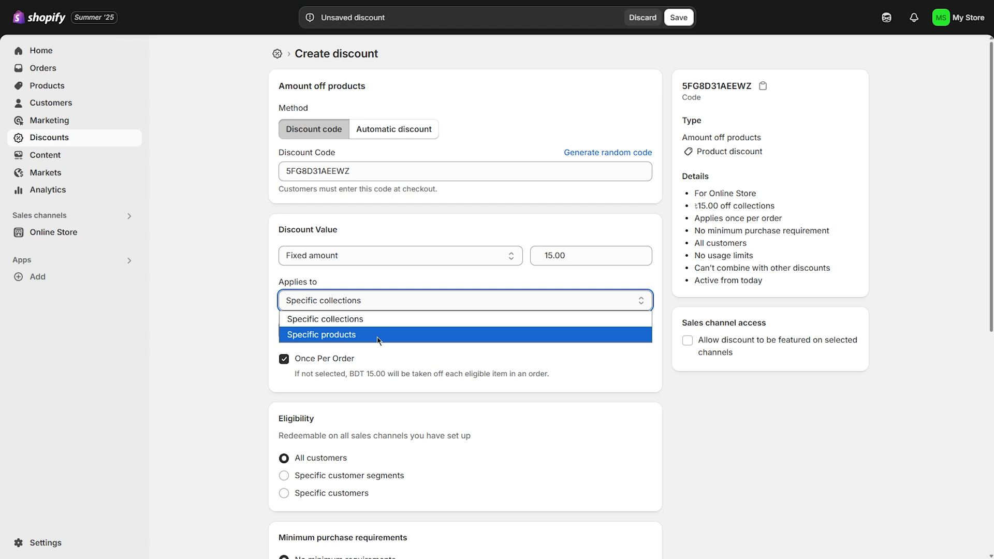
pyautogui.click(383, 305)
pyautogui.scroll(-3, 389, 279)
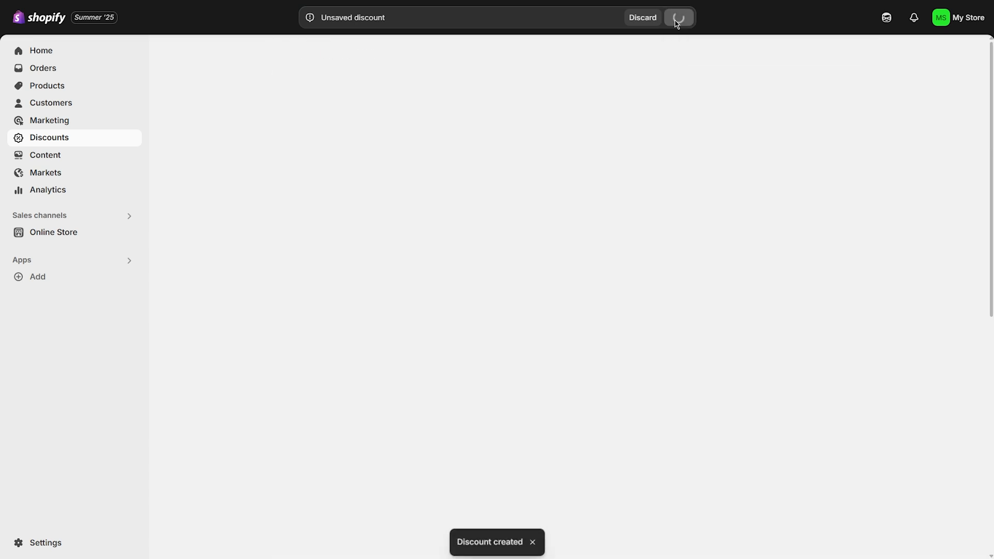
pyautogui.click(677, 20)
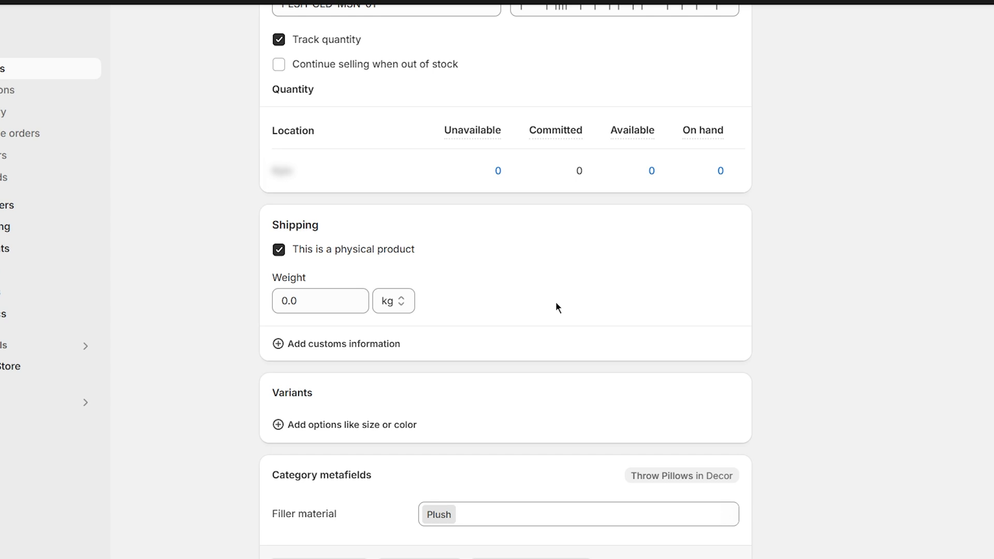
# Turn the pillow's physical product setting off and on again, and set its shipping weight to 0.75 lb.
pyautogui.click(278, 250)
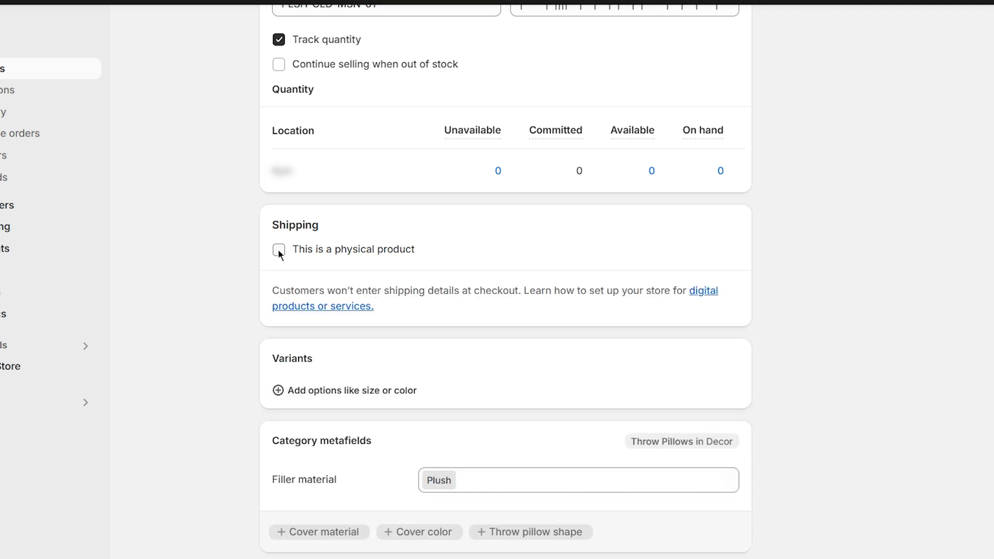
pyautogui.click(279, 249)
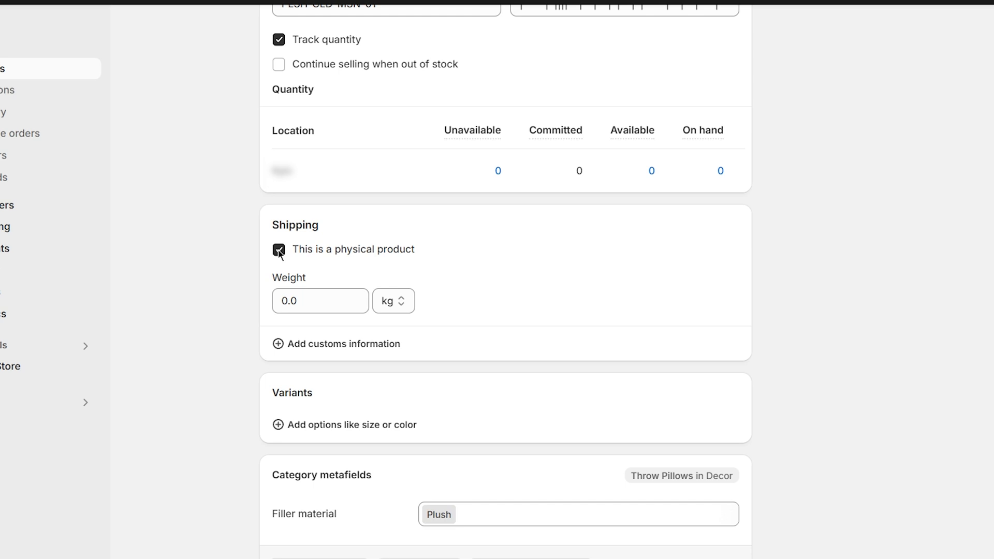
pyautogui.click(402, 305)
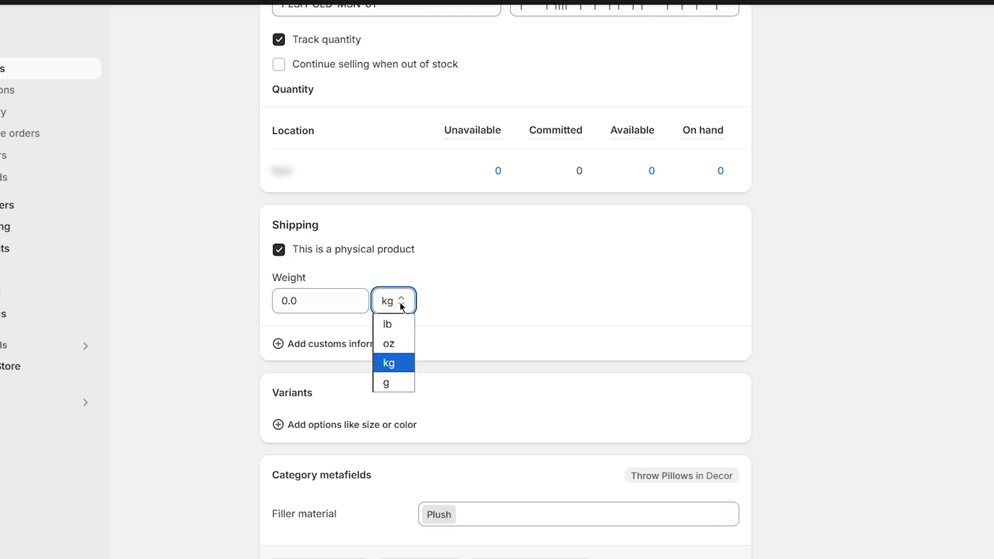
pyautogui.click(389, 323)
pyautogui.click(321, 304)
pyautogui.write('0.75')
pyautogui.click(434, 304)
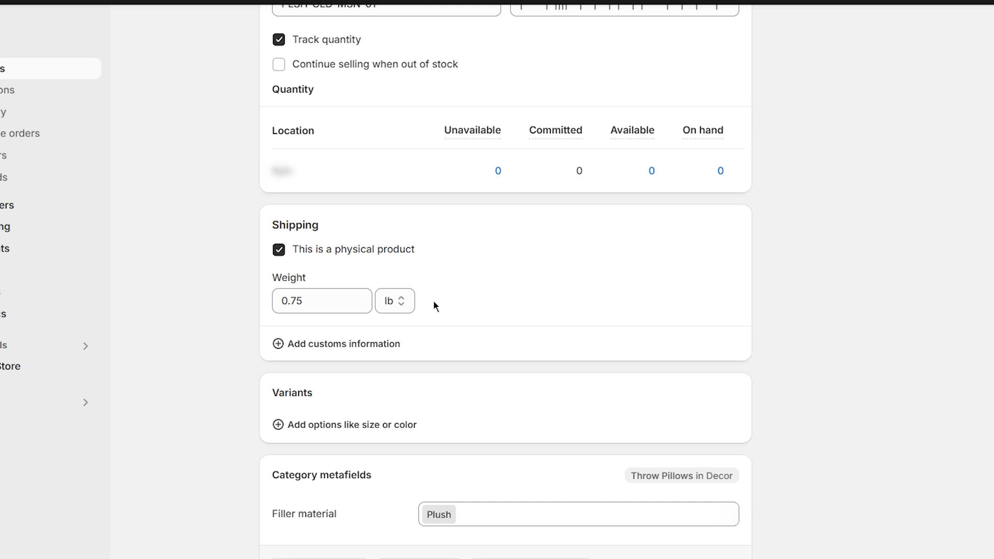
# Show the pillow's customs information fields and add a Cover color variant option with Beige, Pink and Yellow.
pyautogui.click(316, 344)
pyautogui.scroll(-1, 322, 291)
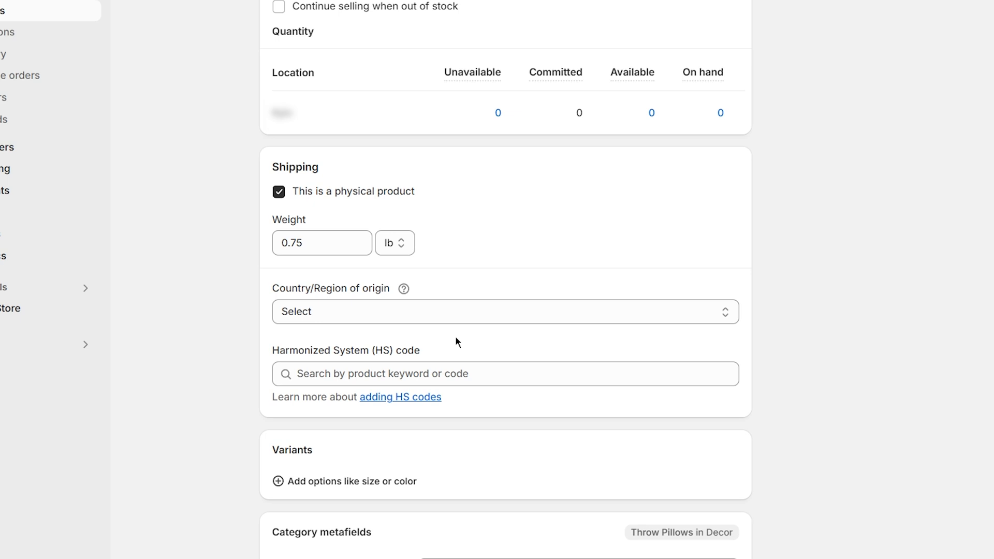
pyautogui.scroll(-3, 456, 339)
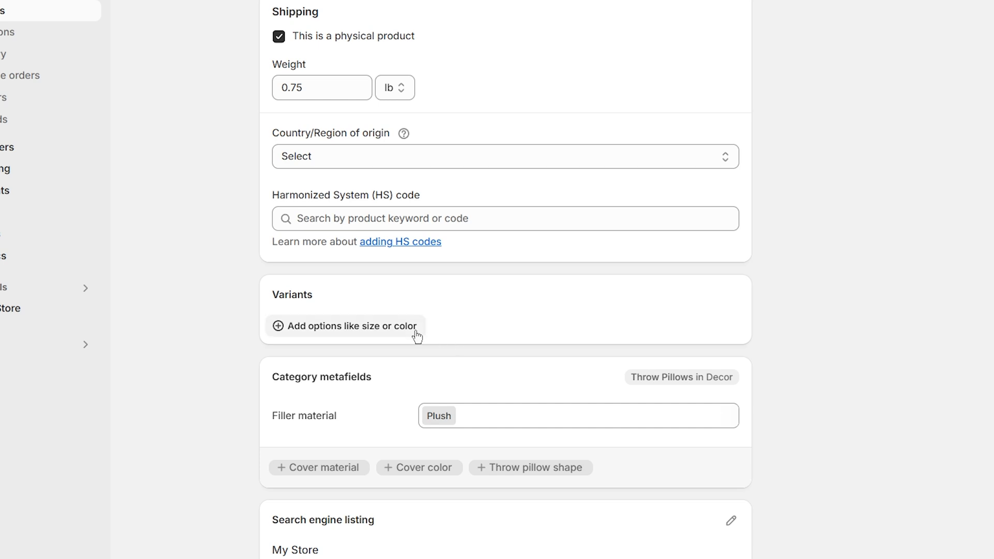
pyautogui.click(335, 330)
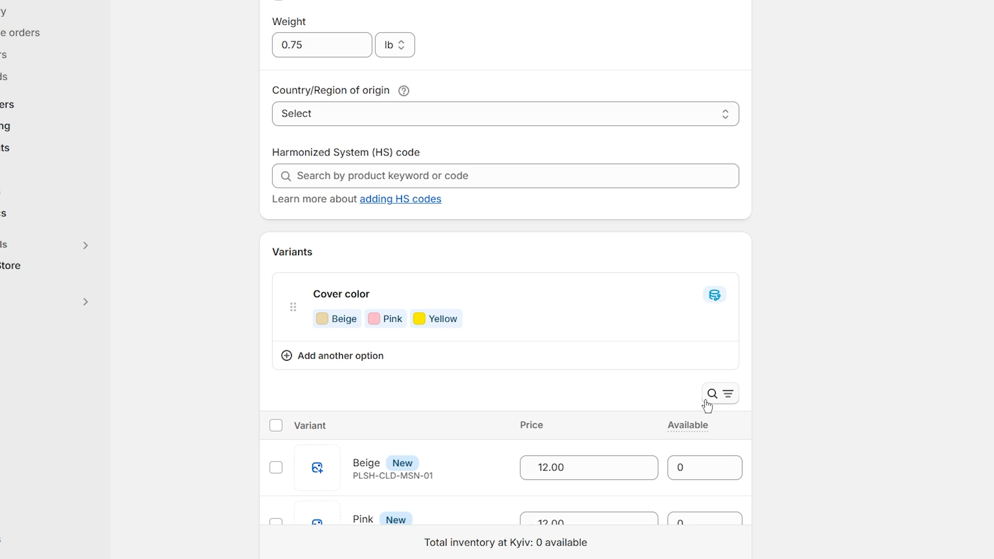
# Delete the Beige variant of the pillow and save the product.
pyautogui.scroll(-5, 707, 406)
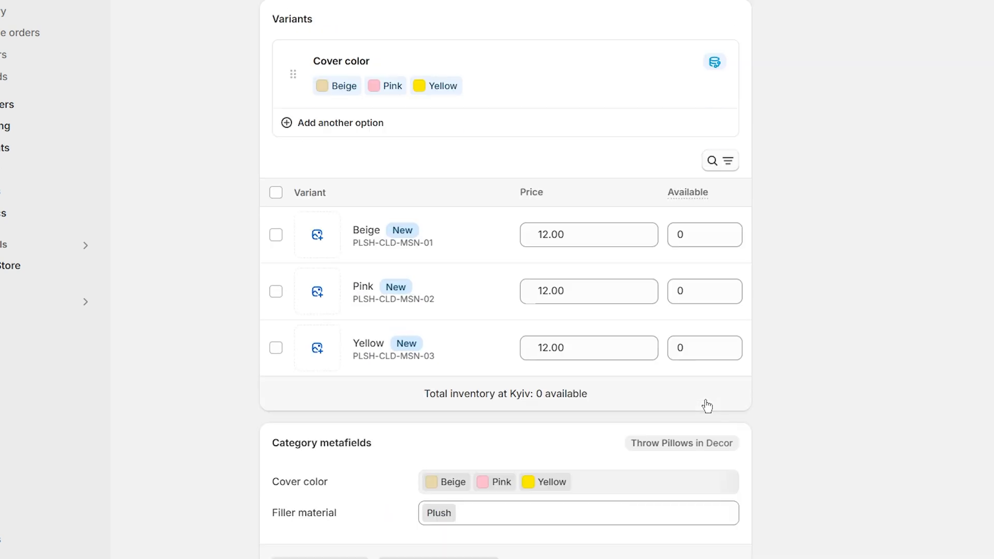
pyautogui.click(279, 237)
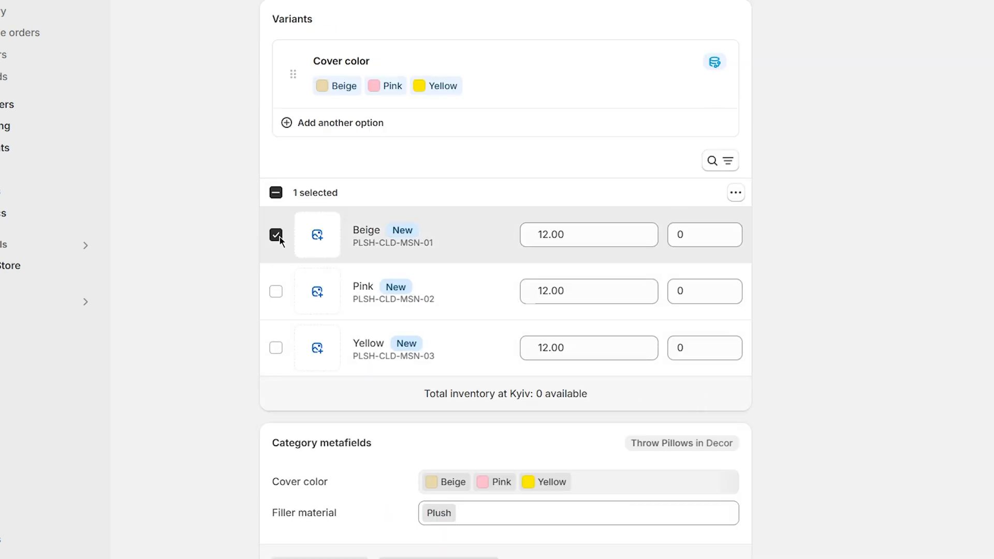
pyautogui.click(735, 193)
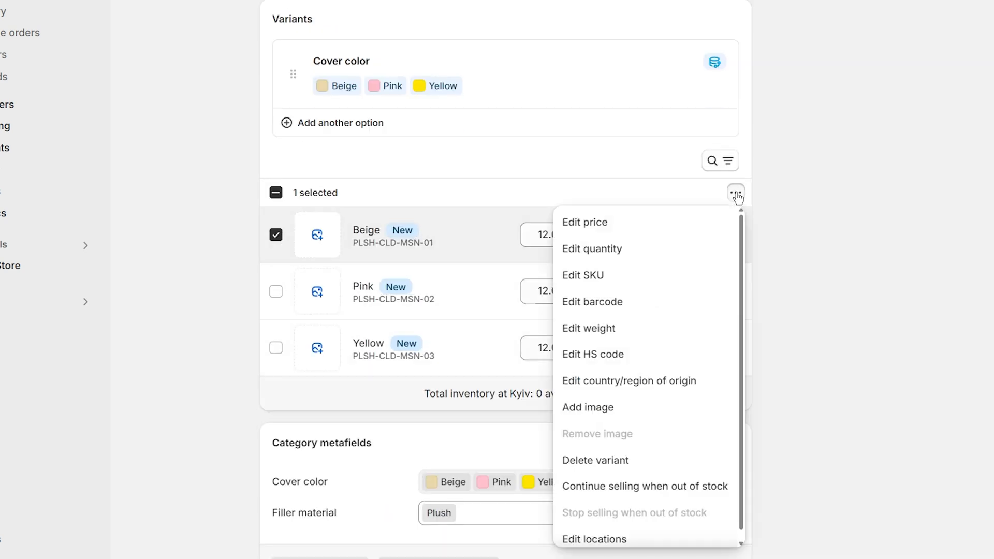
pyautogui.click(612, 460)
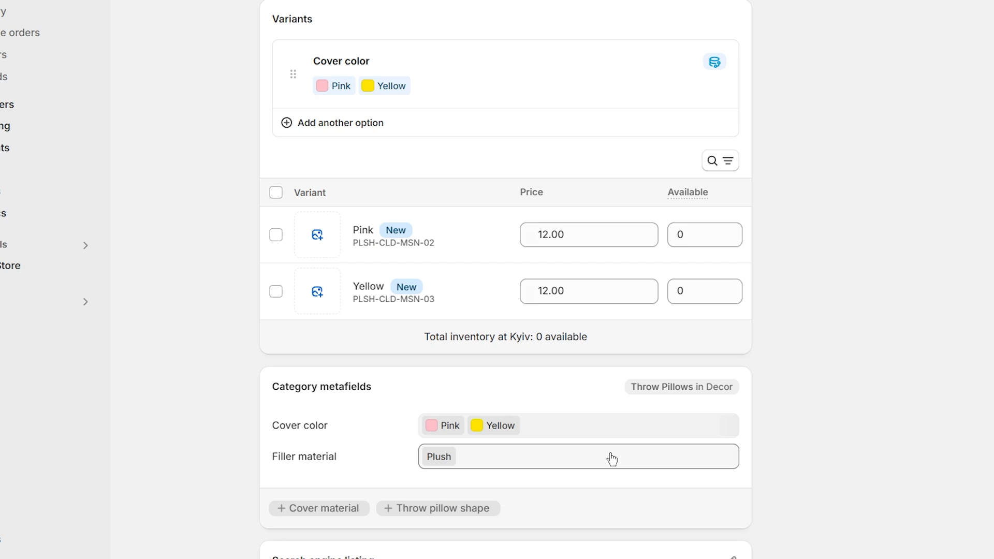
pyautogui.scroll(3, 635, 393)
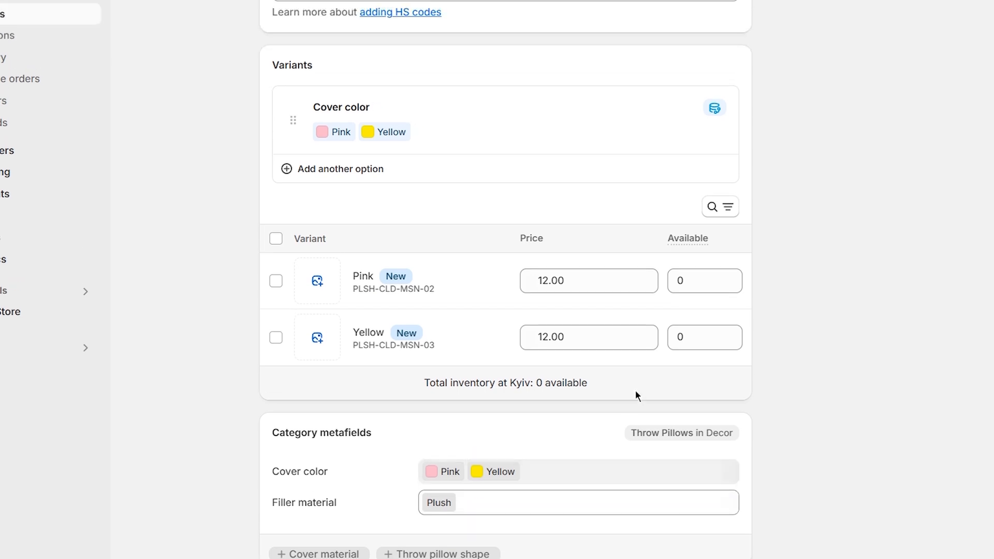
pyautogui.click(772, 19)
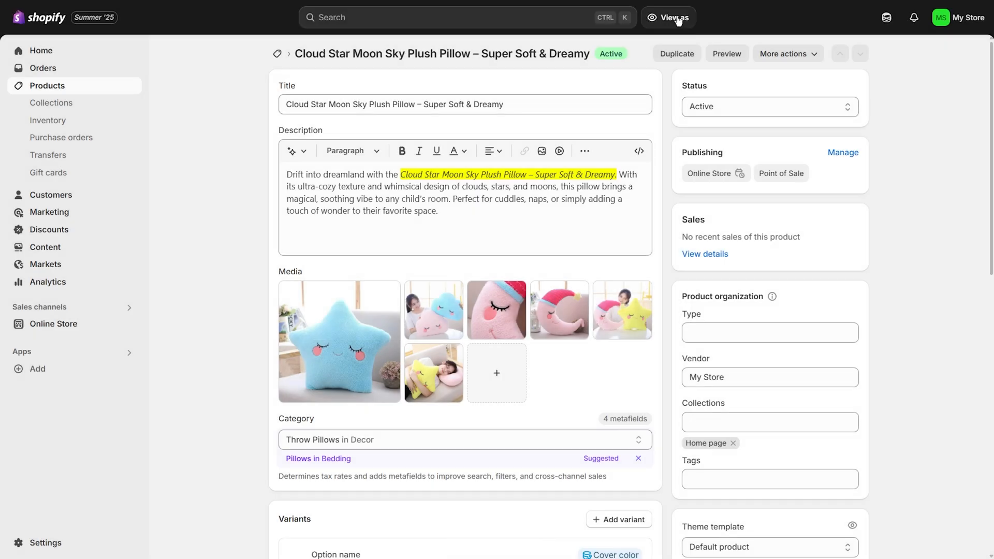
# Delete the Home page collection from the store's collections.
pyautogui.click(47, 91)
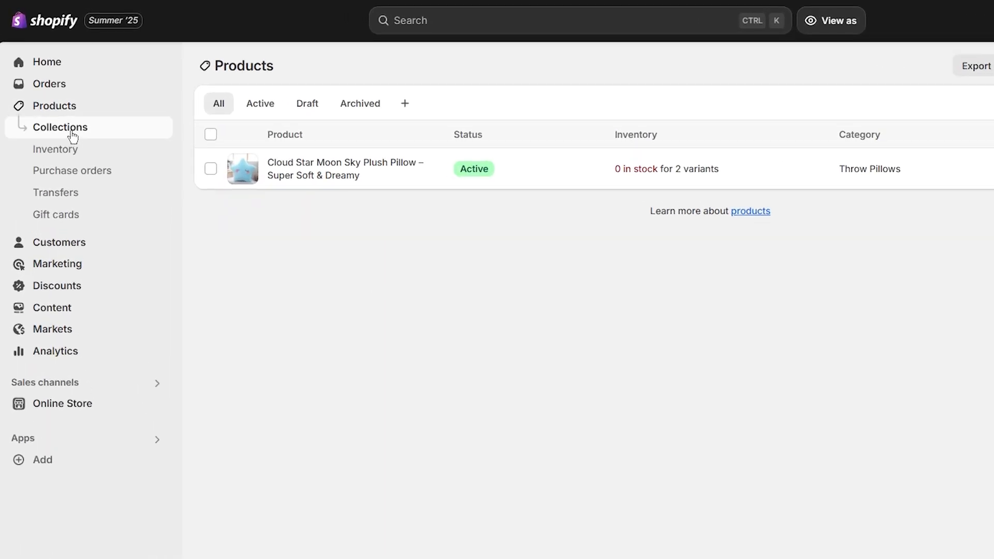
pyautogui.click(73, 136)
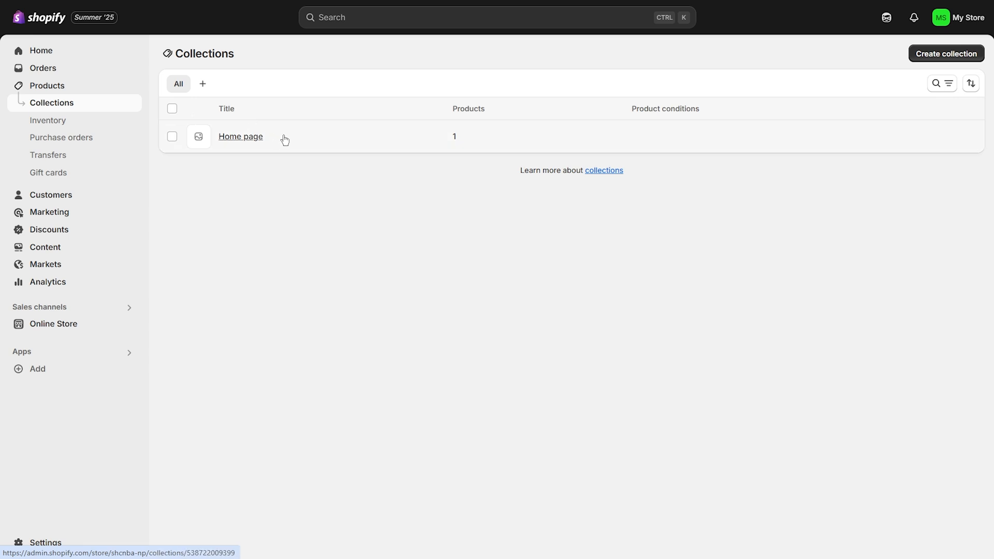
pyautogui.click(172, 137)
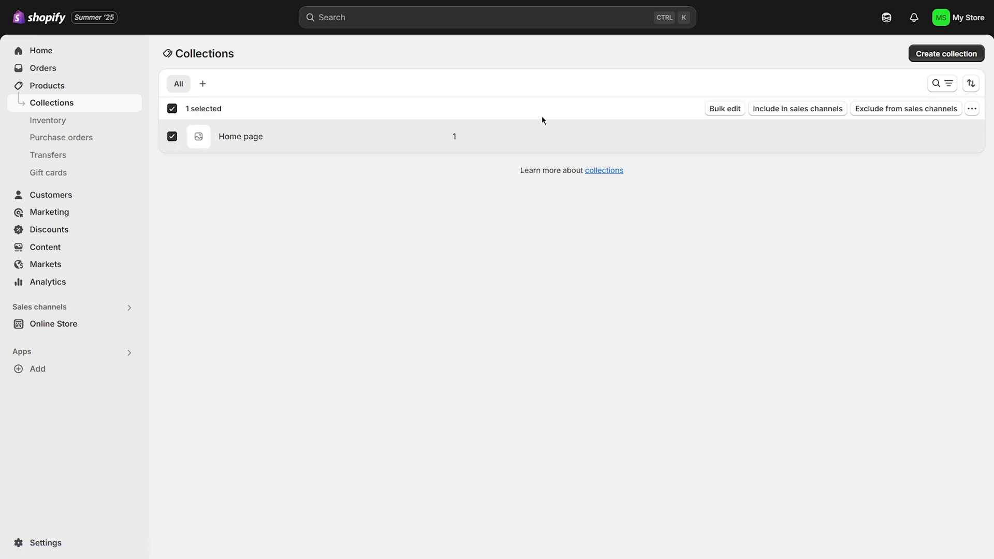
pyautogui.click(971, 109)
pyautogui.click(939, 134)
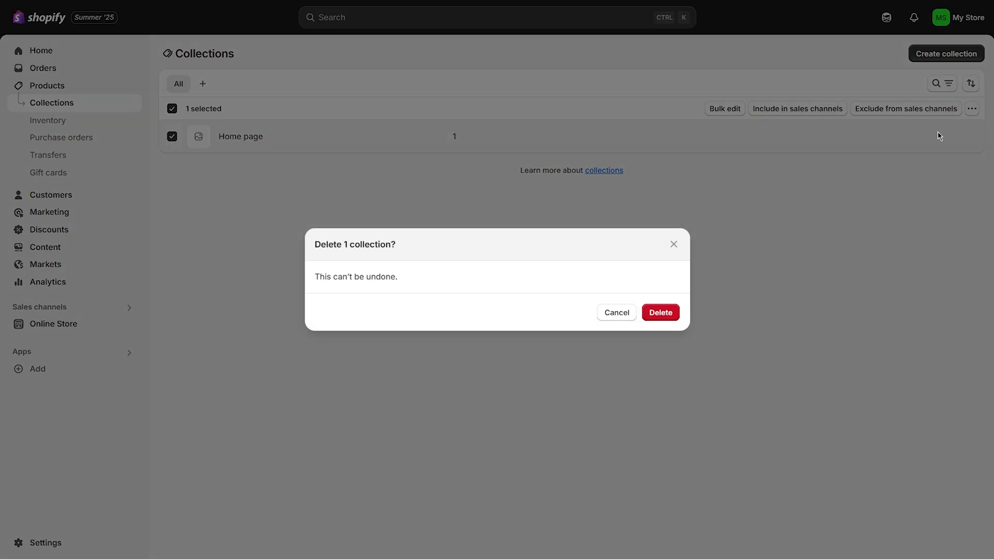
pyautogui.click(663, 311)
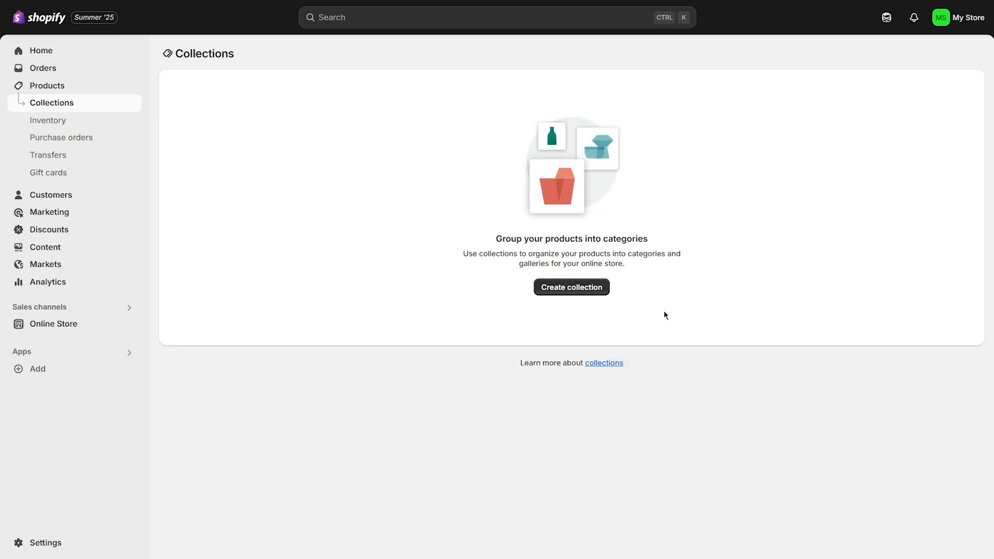
# Create a collection titled Most Popular and upload the pink Most Popular cloud pillow picture as its image.
pyautogui.click(578, 294)
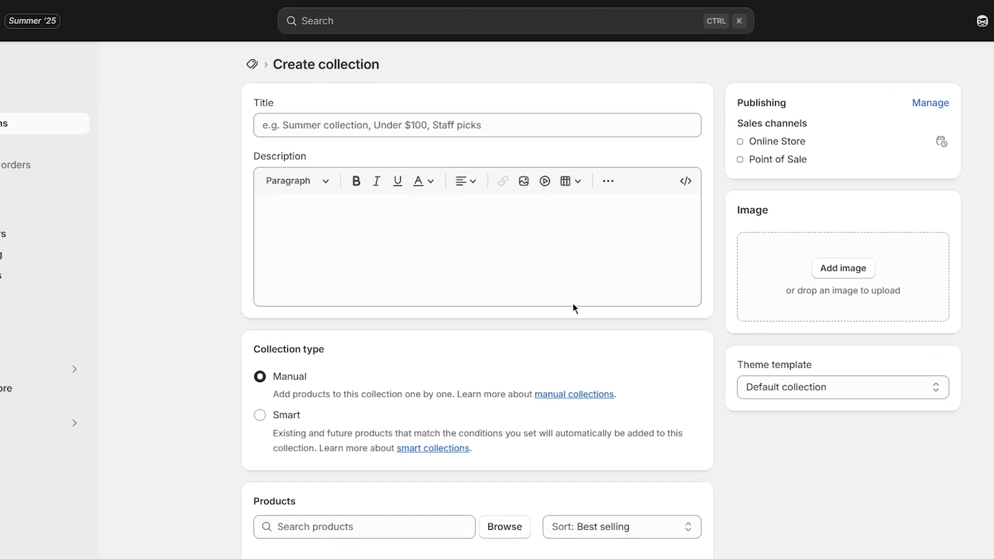
pyautogui.click(459, 127)
pyautogui.write('Most Popular')
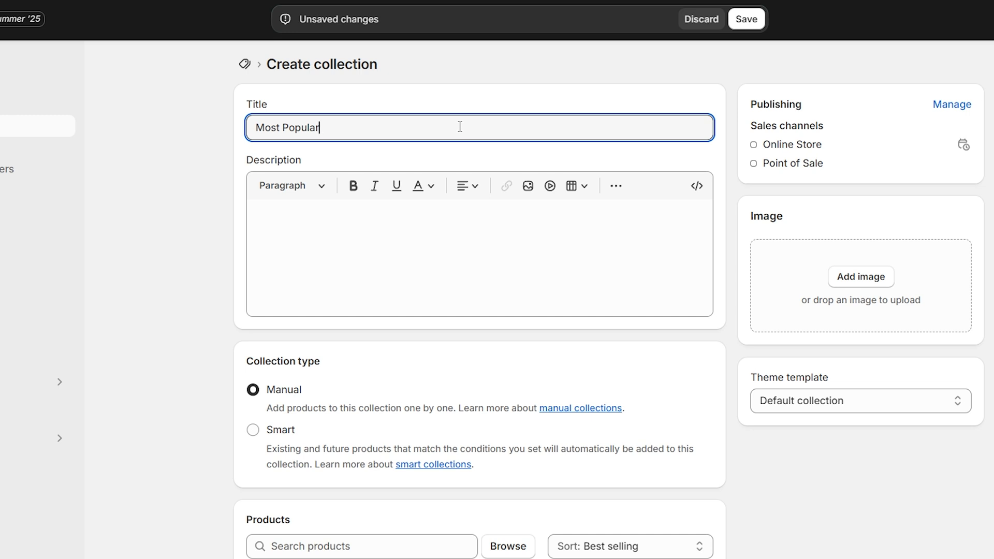
pyautogui.click(448, 214)
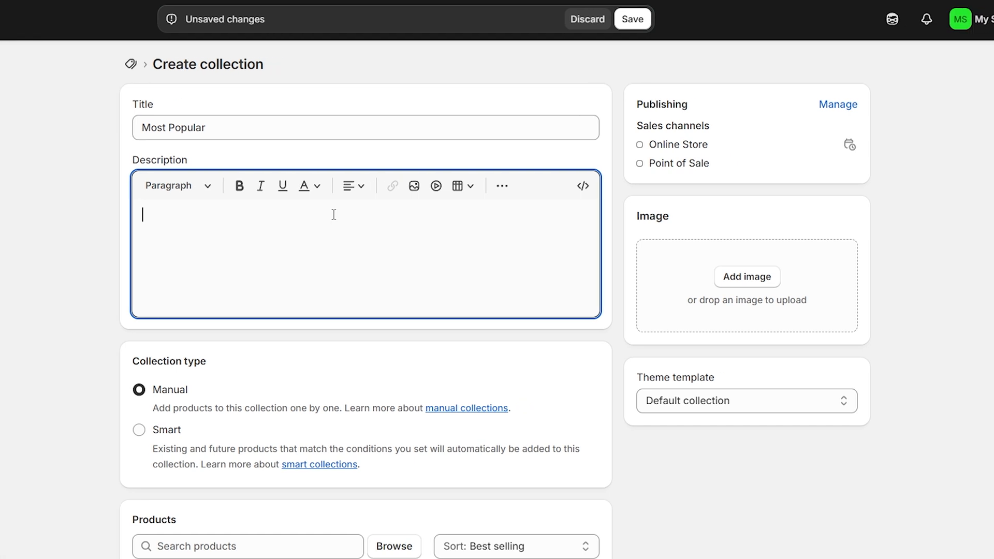
pyautogui.moveTo(605, 401); pyautogui.dragTo(734, 287)
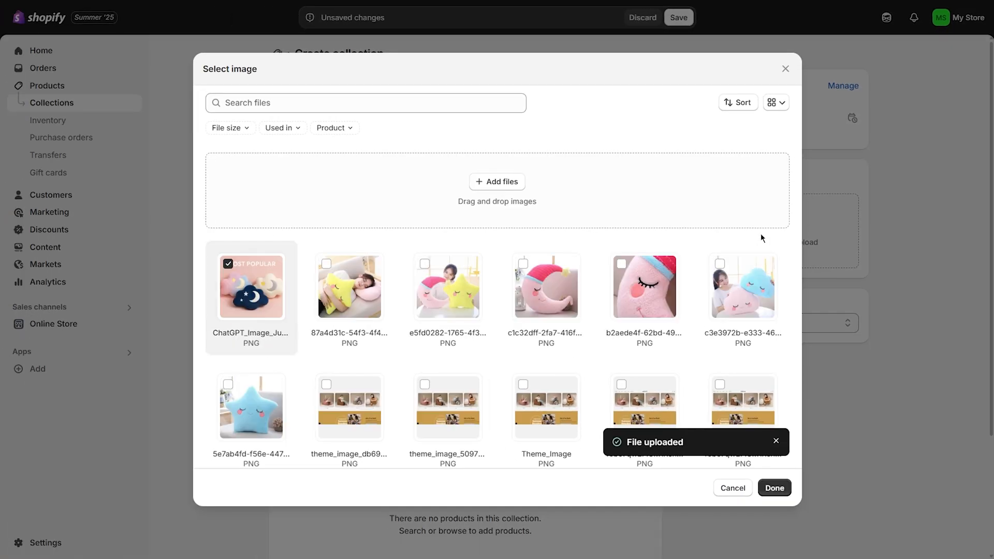
pyautogui.click(774, 487)
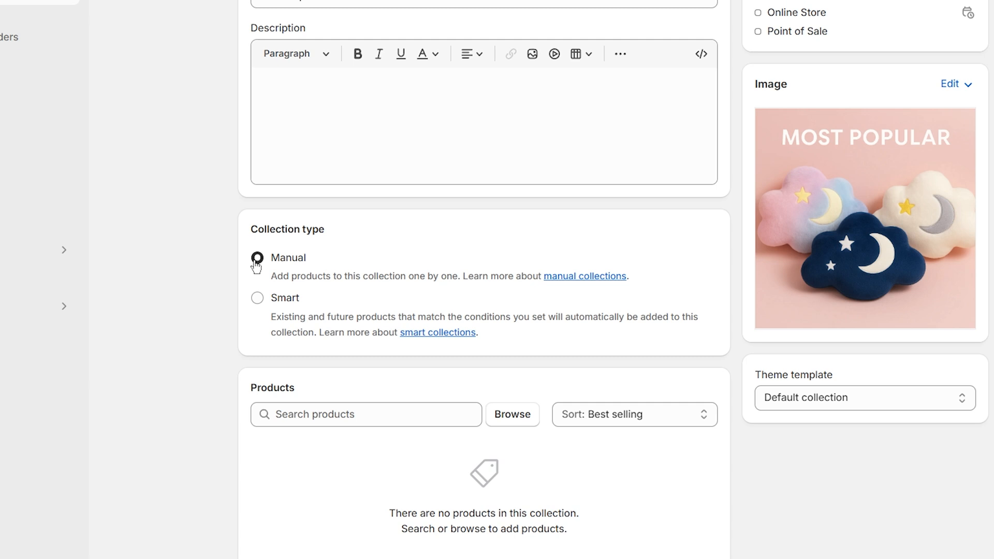
# Switch the collection type to Smart and back to Manual.
pyautogui.click(258, 299)
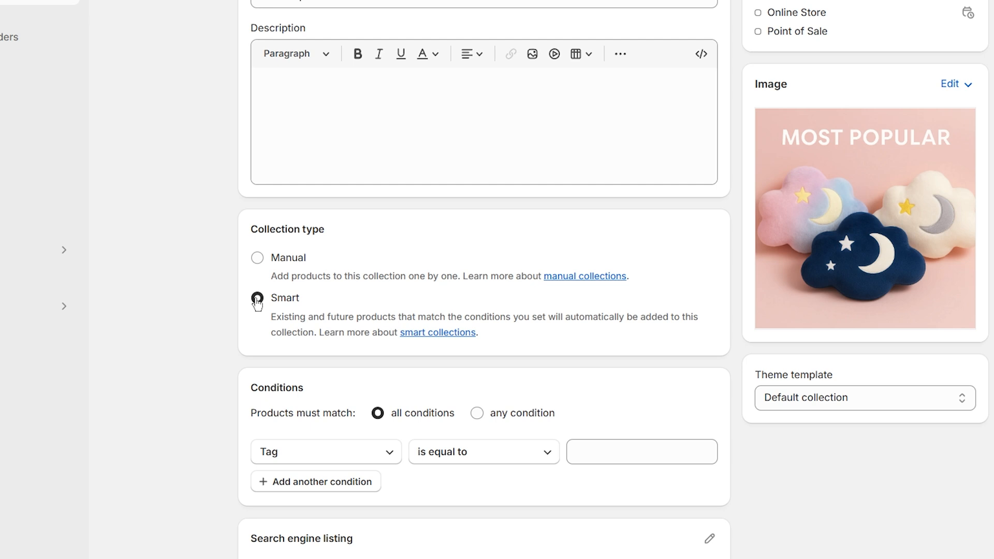
pyautogui.click(258, 259)
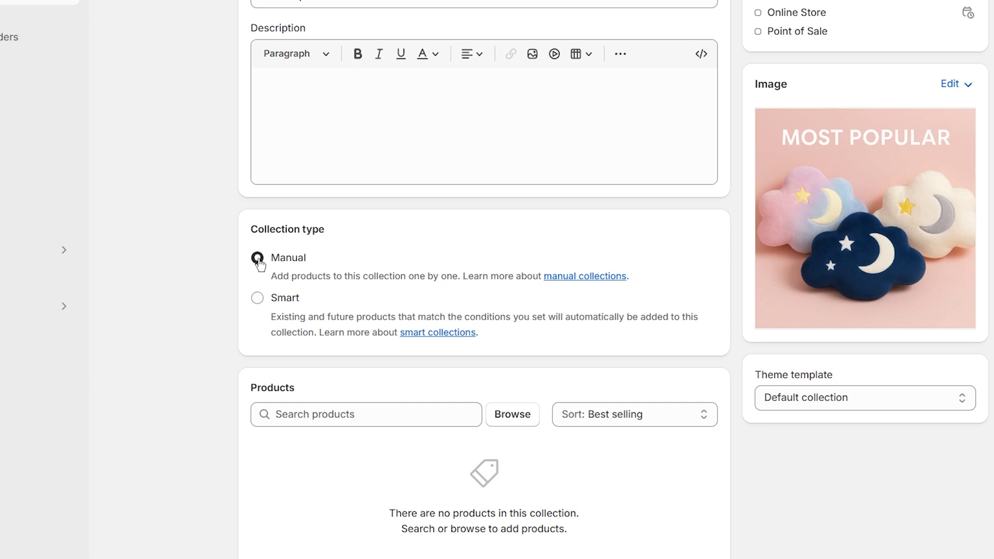
# Find the Cloud Star Moon Sky Plush Pillow with the search term Cloud, add it to the collection and save.
pyautogui.scroll(-4, 260, 265)
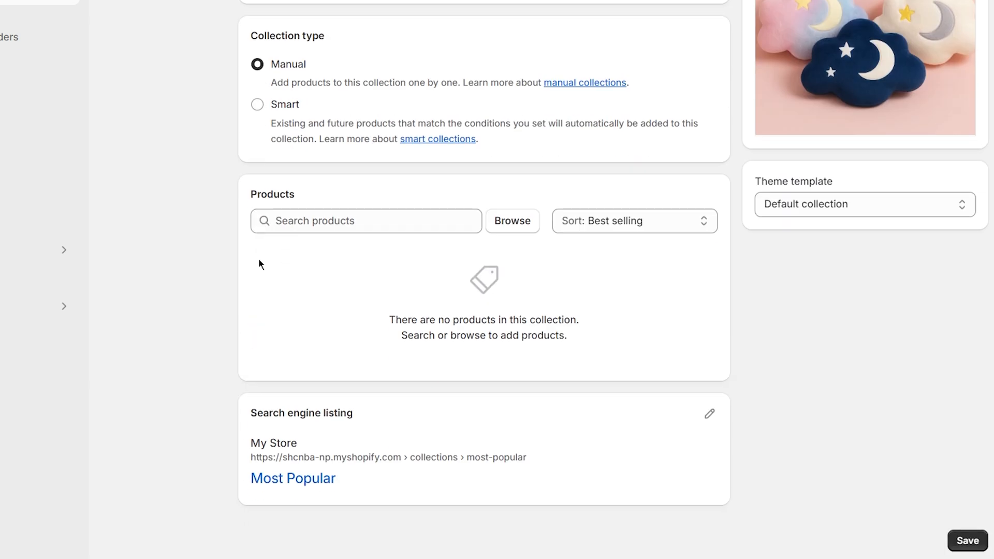
pyautogui.click(309, 220)
pyautogui.write('Cloud')
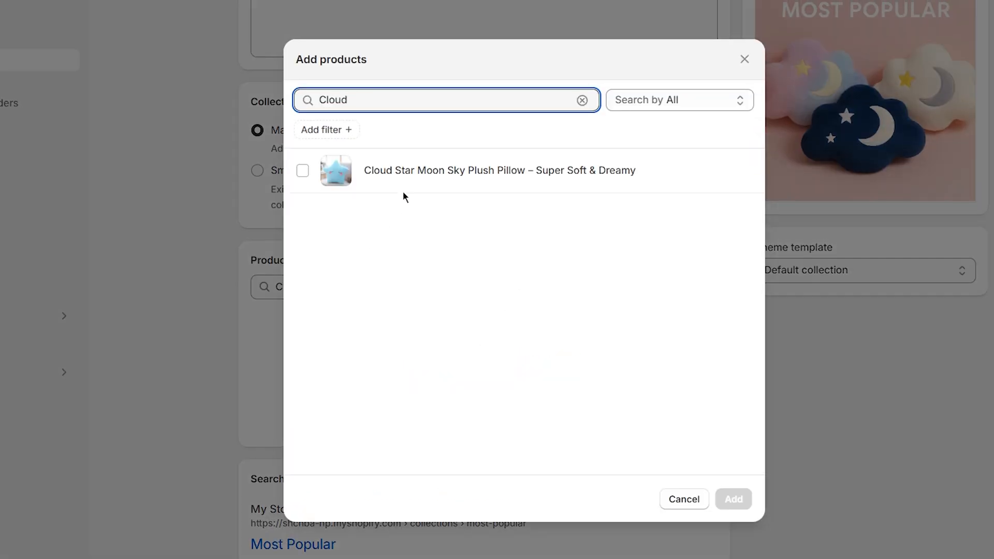
pyautogui.click(420, 119)
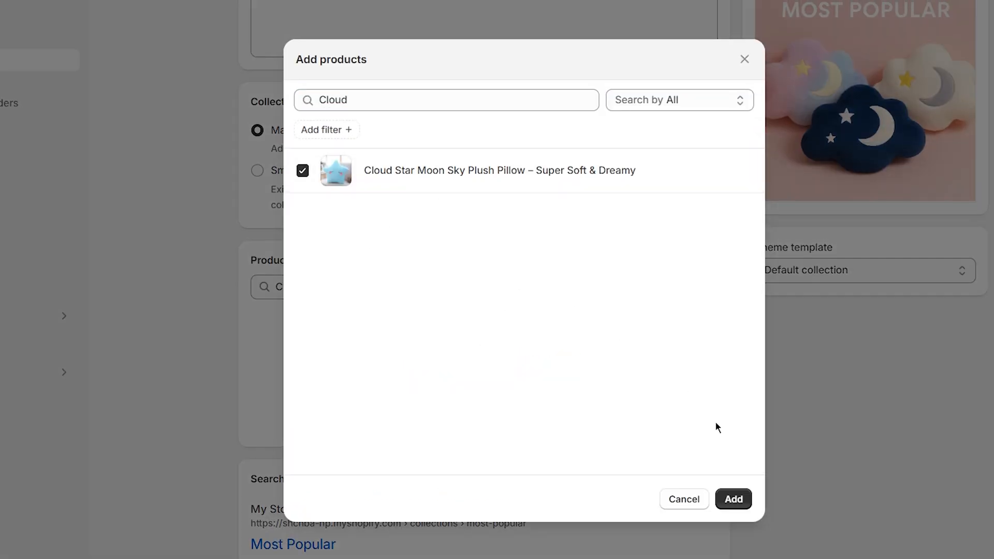
pyautogui.click(735, 500)
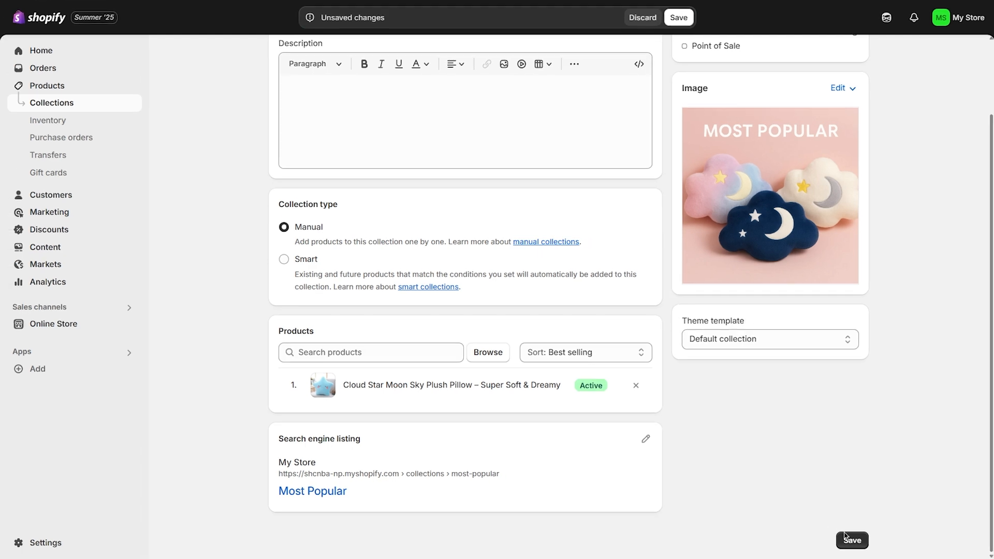
pyautogui.click(901, 557)
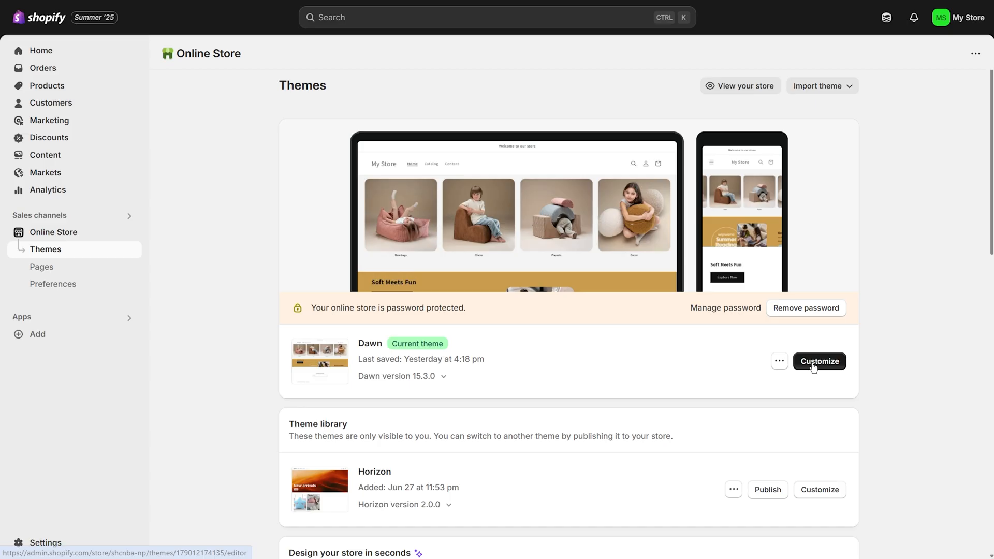
# Unhide the Featured collection section on the Dawn theme's home page and set its collection to New Arrivals.
pyautogui.click(812, 363)
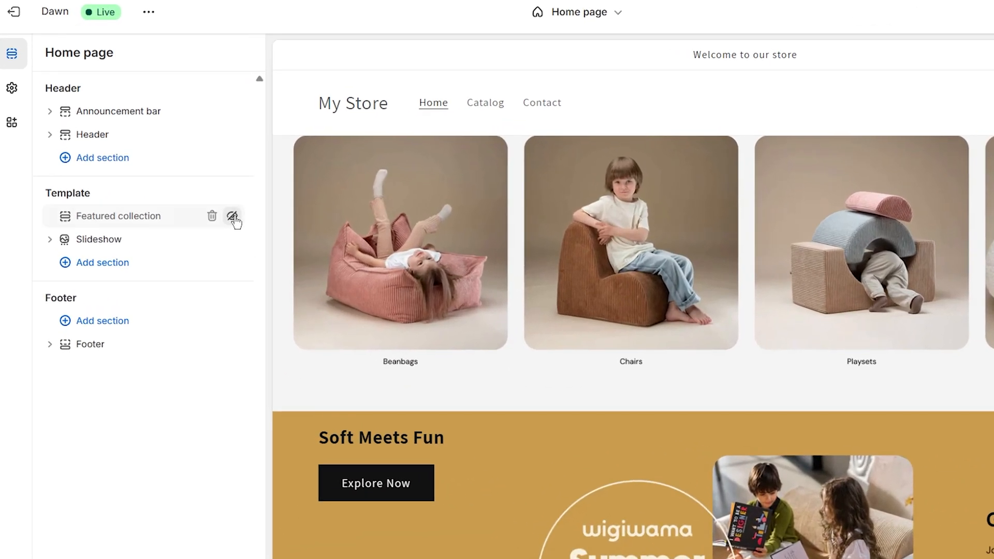
pyautogui.click(232, 215)
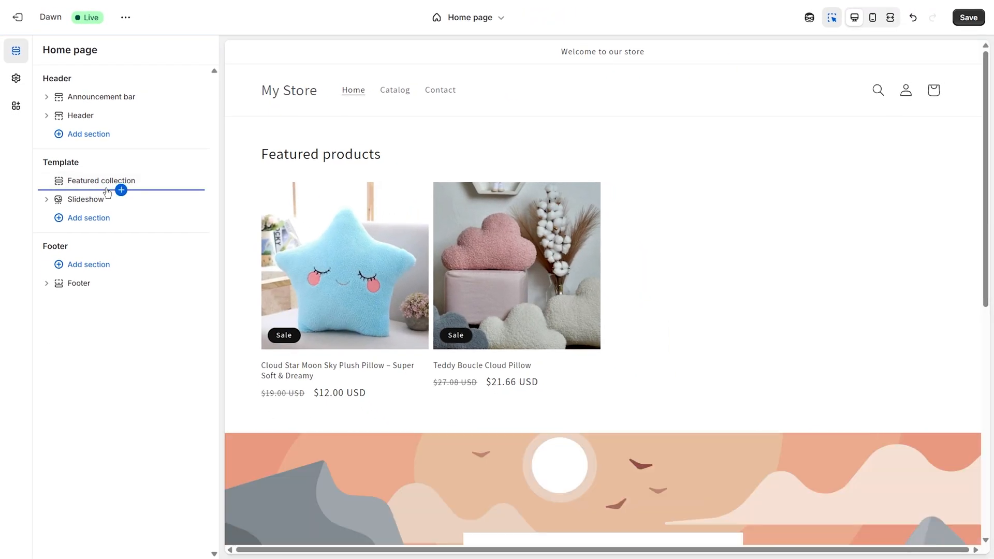
pyautogui.click(100, 182)
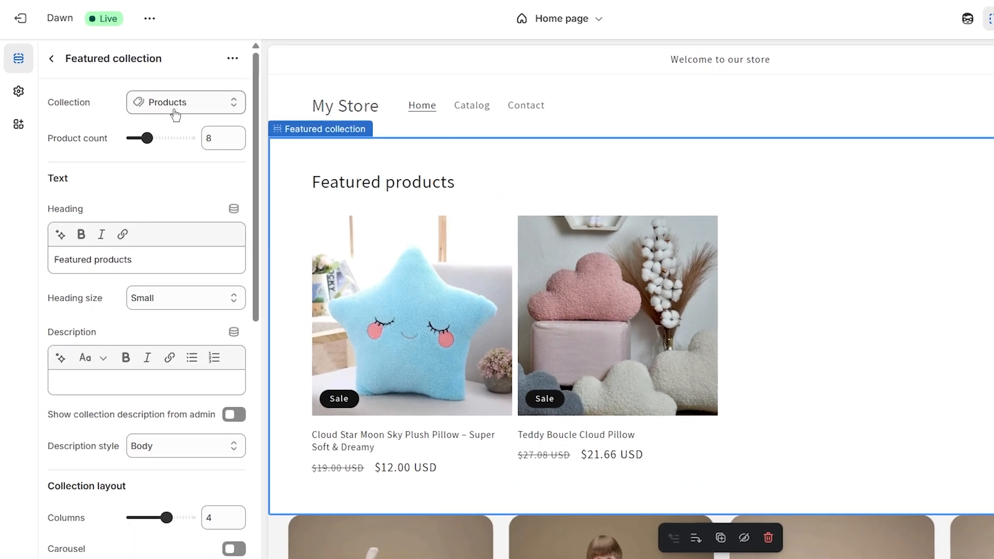
pyautogui.click(147, 88)
pyautogui.click(182, 140)
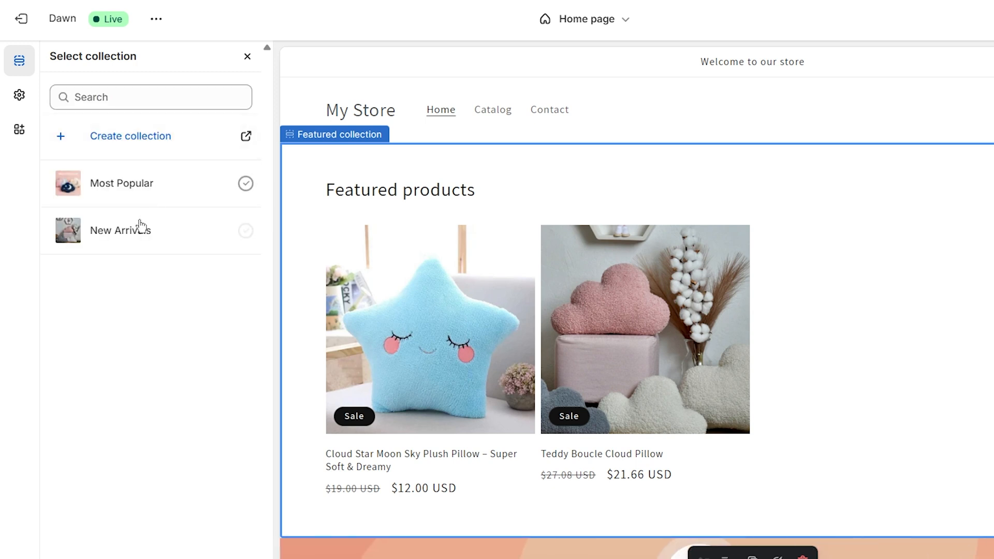
pyautogui.click(133, 232)
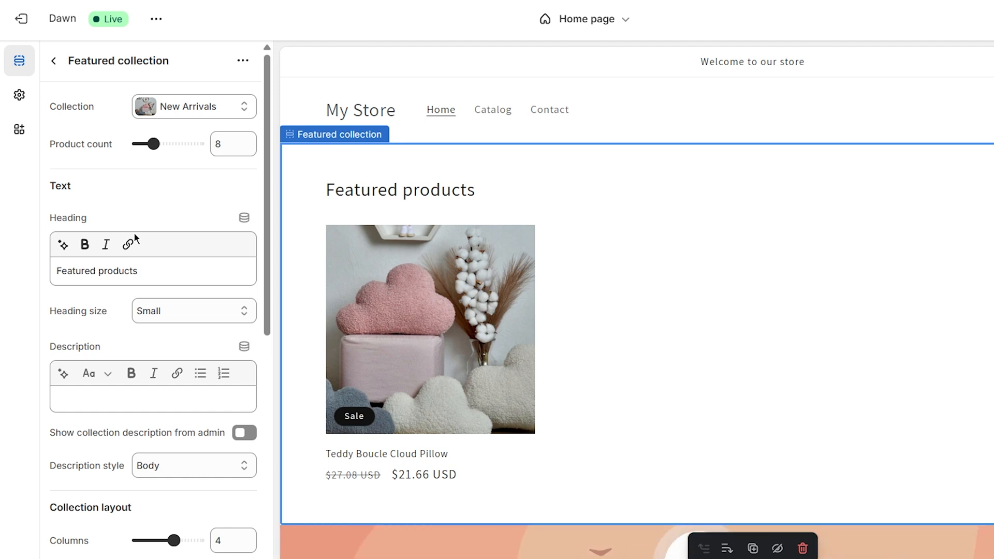
# Change the Featured collection section's heading to Customer Favorites.
pyautogui.tripleClick(144, 269)
pyautogui.write('Customer Favorites')
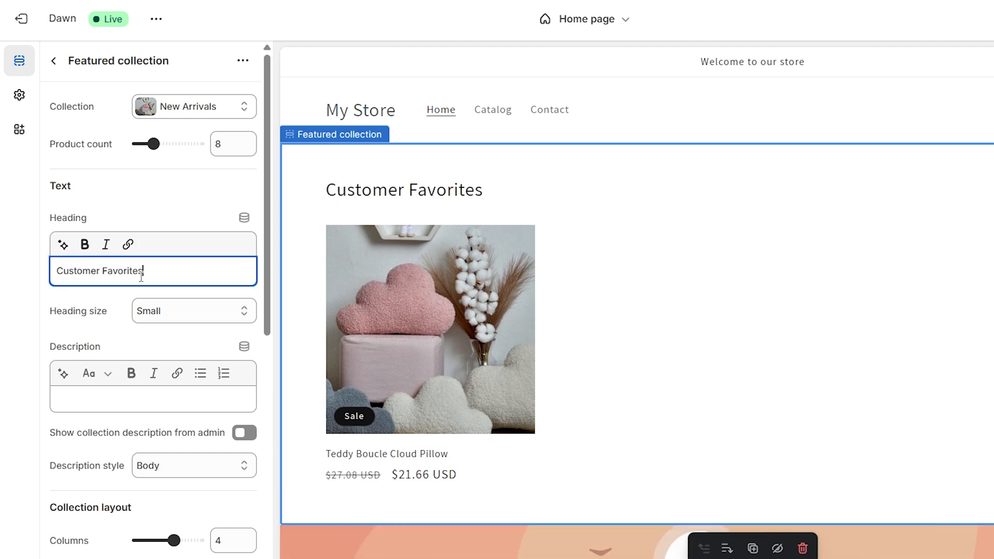
pyautogui.click(125, 295)
# Check the image ratio choices for the Featured collection's product cards.
pyautogui.scroll(-3, 125, 295)
pyautogui.scroll(-3, 125, 297)
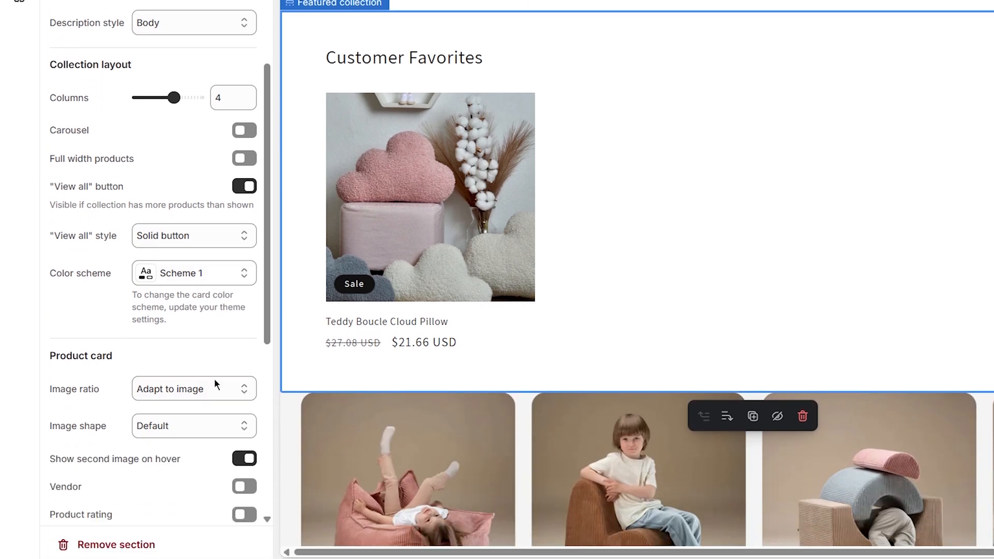
pyautogui.click(216, 387)
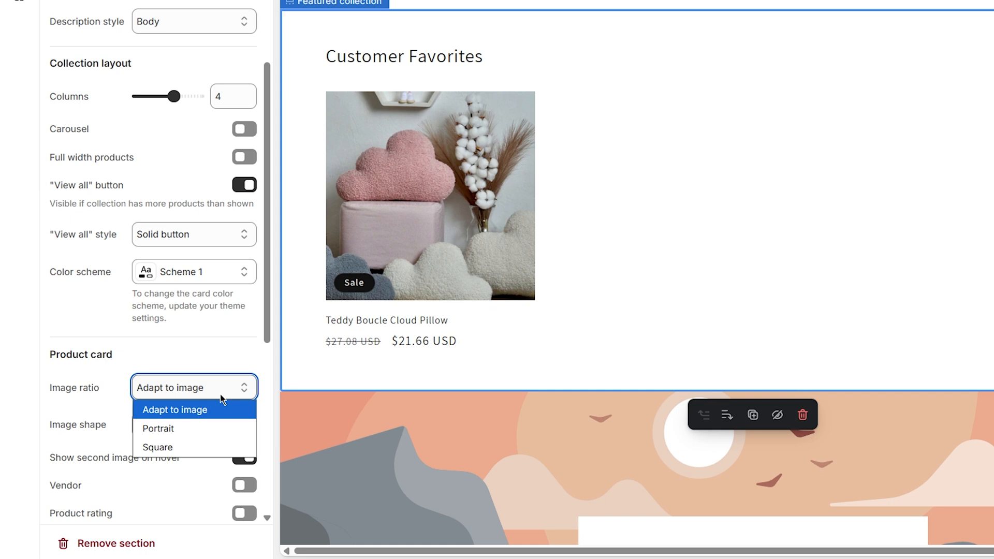
pyautogui.click(209, 346)
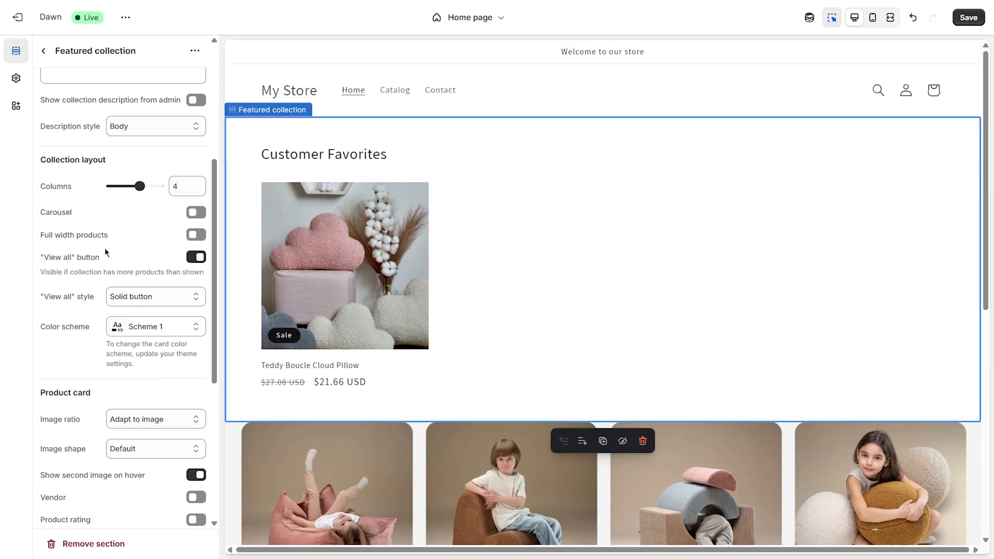
# Move the Featured collection section below the Slideshow and add a Collection list section after it.
pyautogui.click(43, 51)
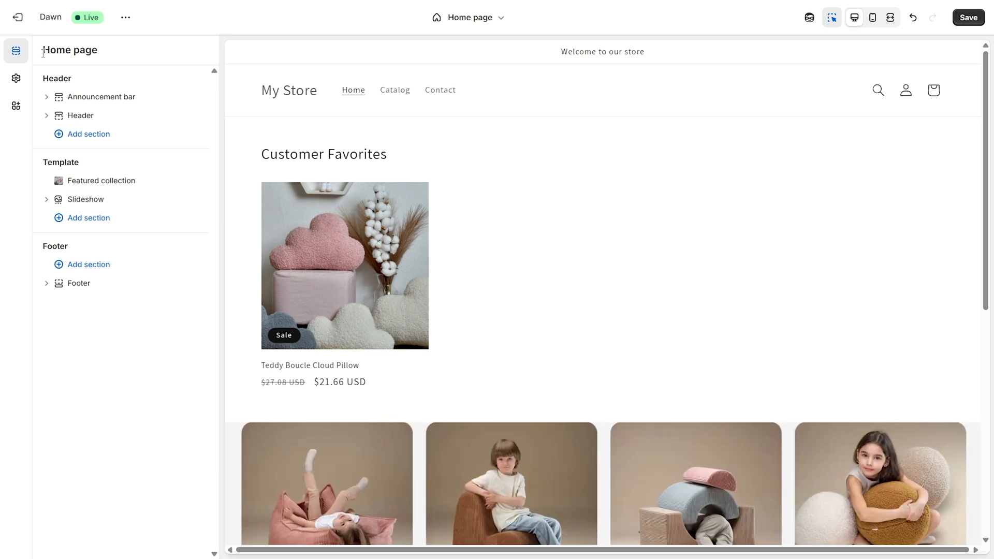
pyautogui.moveTo(69, 183); pyautogui.dragTo(99, 216)
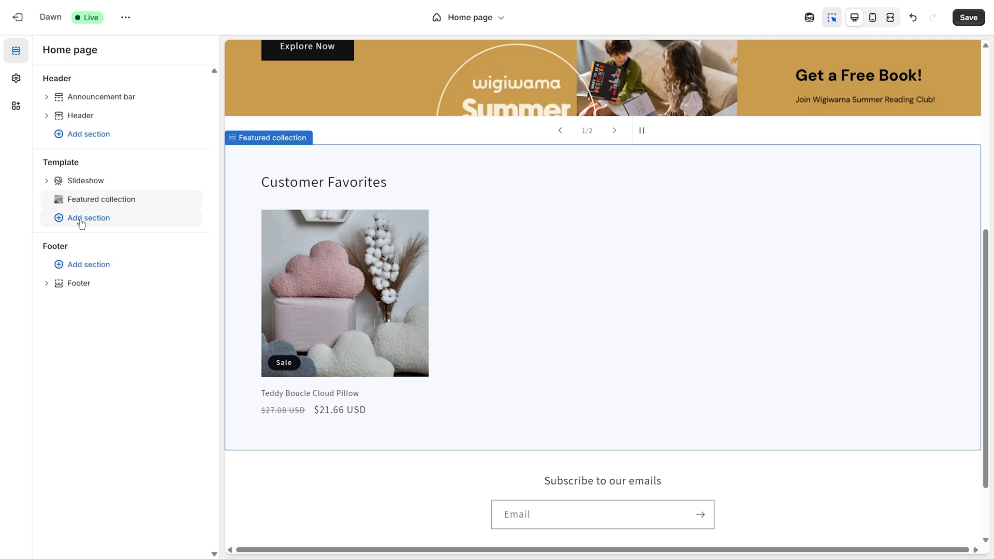
pyautogui.click(82, 217)
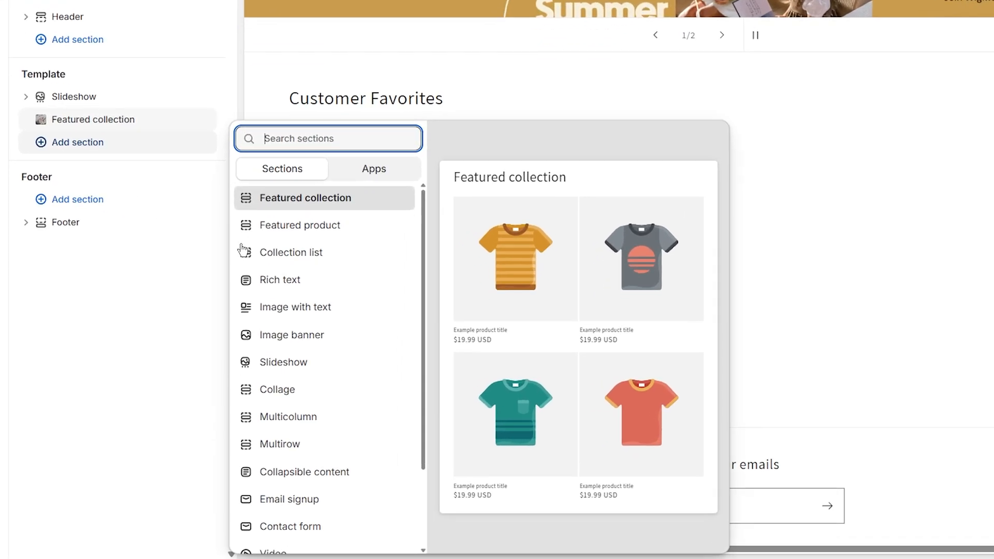
pyautogui.click(321, 258)
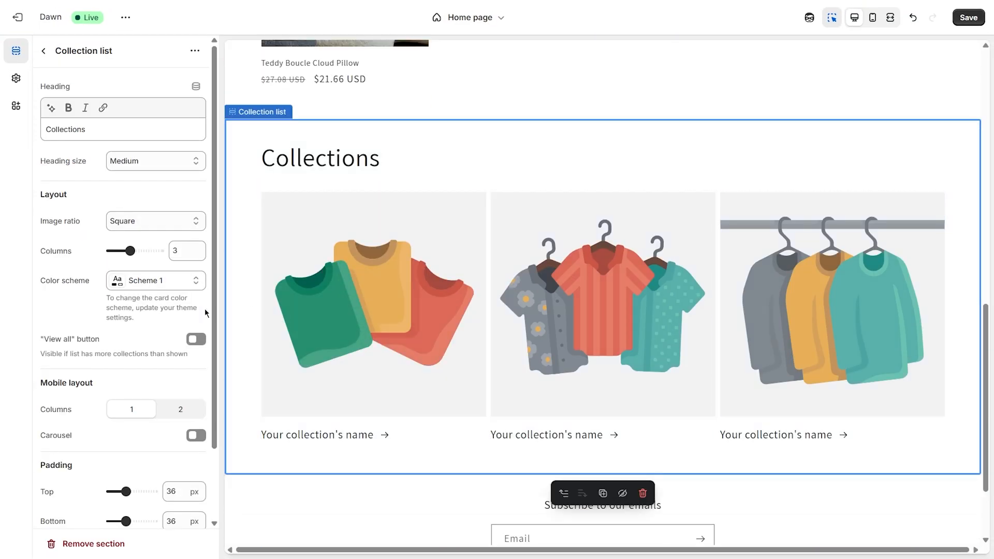
# Set the Collection list's first block to New Arrivals and remove the two other placeholder collection blocks.
pyautogui.click(365, 284)
pyautogui.click(186, 98)
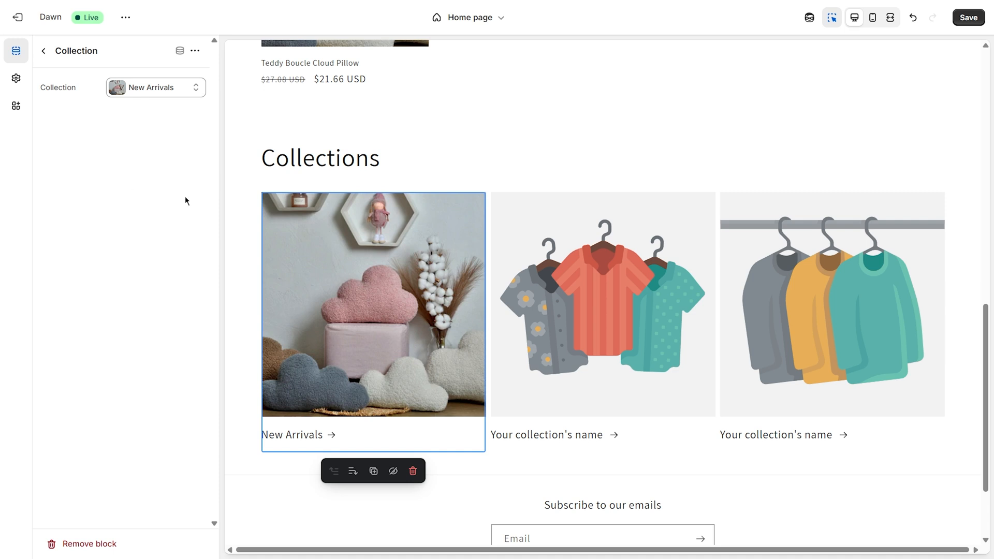
pyautogui.click(554, 296)
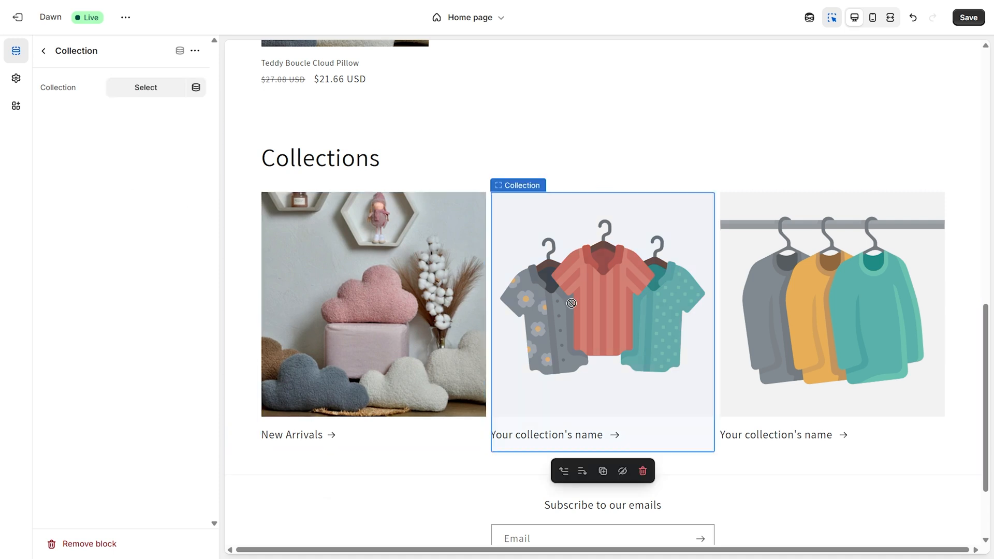
pyautogui.click(642, 472)
pyautogui.click(613, 372)
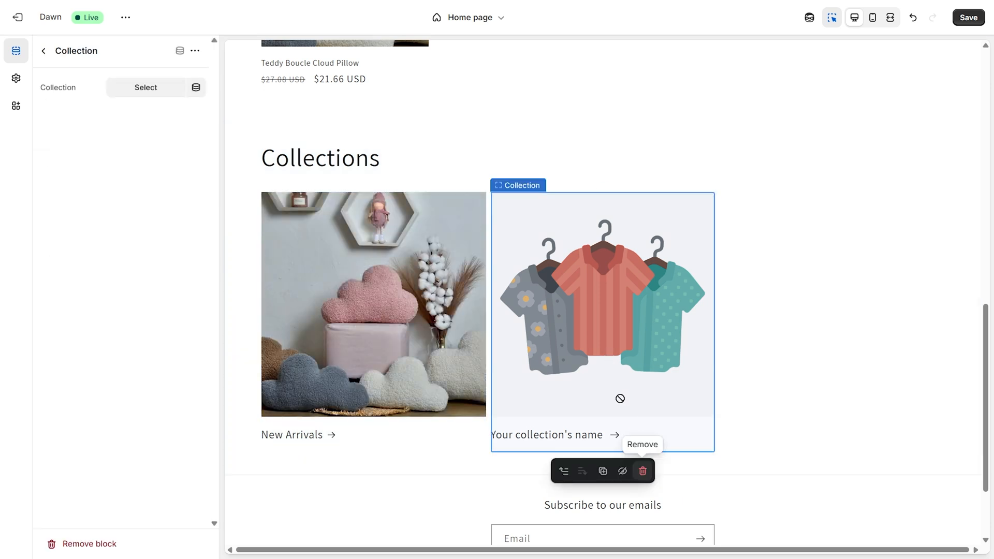
pyautogui.click(643, 471)
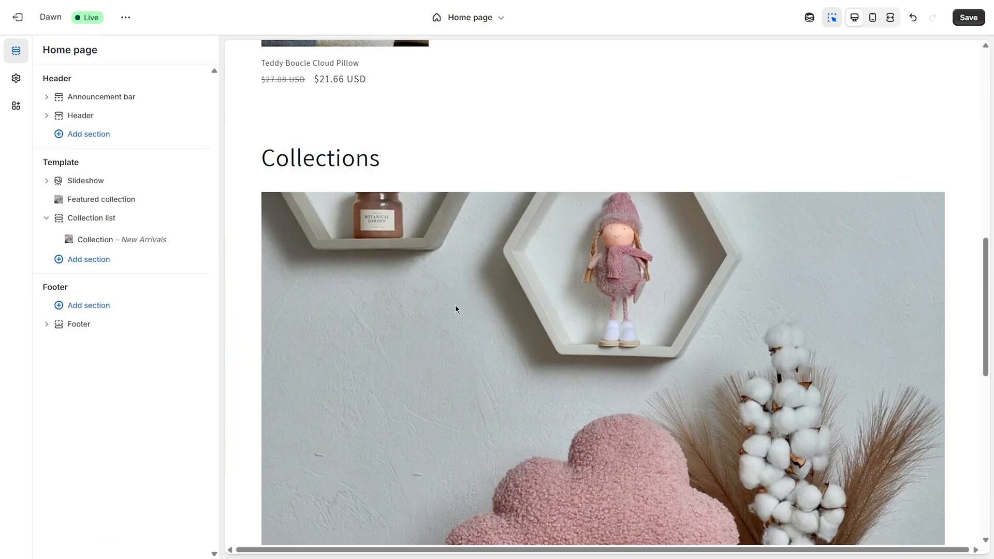
# Change the Collection list's heading to Just Dropped and set its image ratio to Adapt to image.
pyautogui.click(332, 159)
pyautogui.write('Just Dropped')
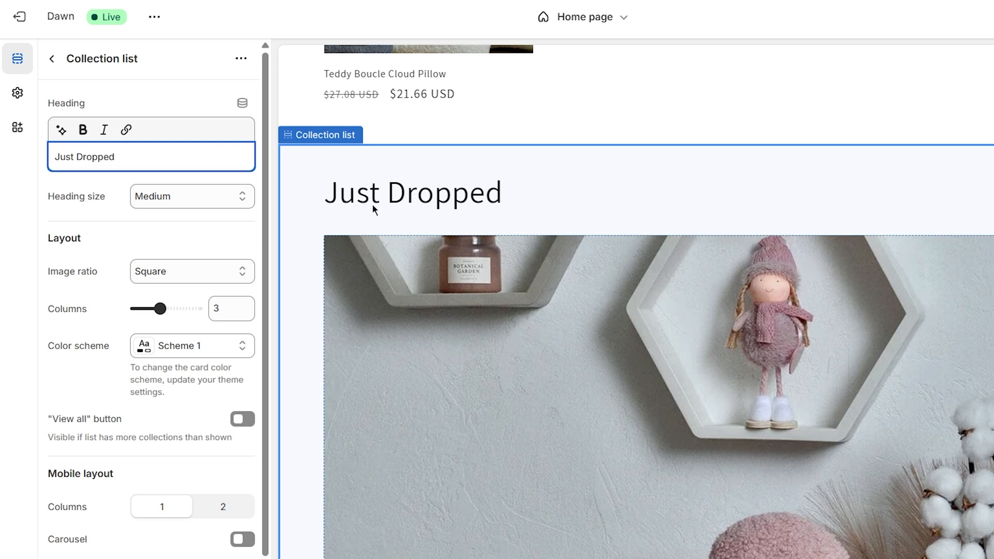
pyautogui.click(191, 268)
pyautogui.click(189, 293)
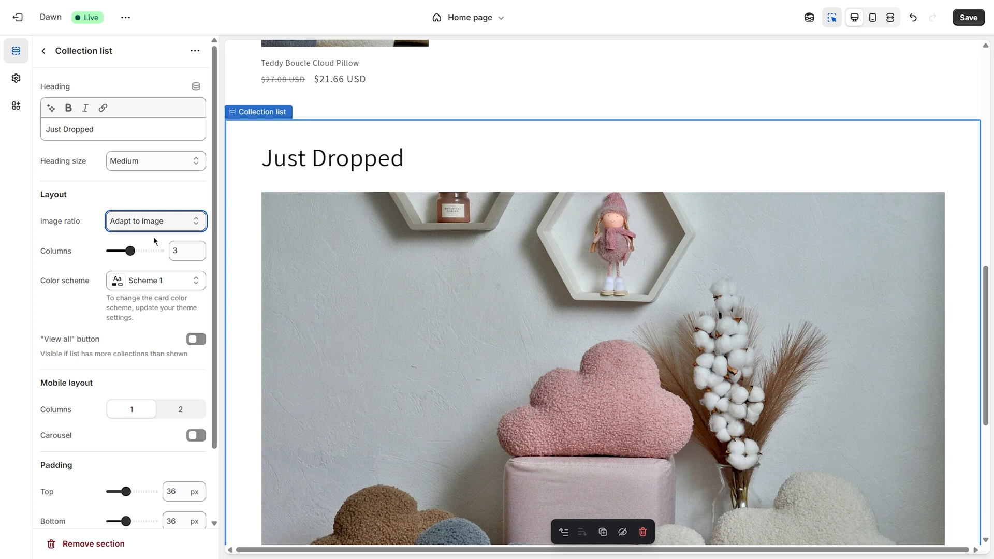
# Move the Collection list section above Featured collection and remove the announcement bar from the header group.
pyautogui.click(43, 50)
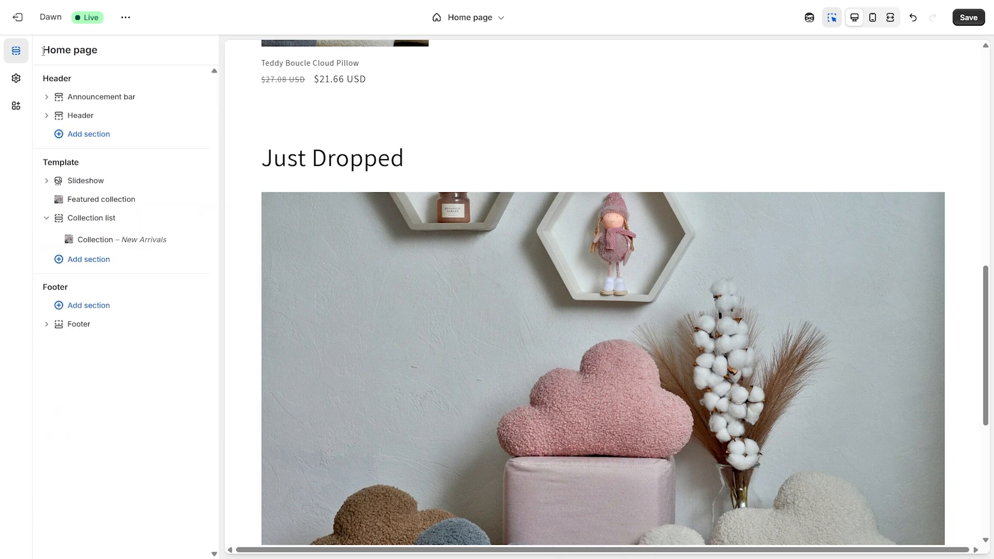
pyautogui.moveTo(72, 218); pyautogui.dragTo(82, 198)
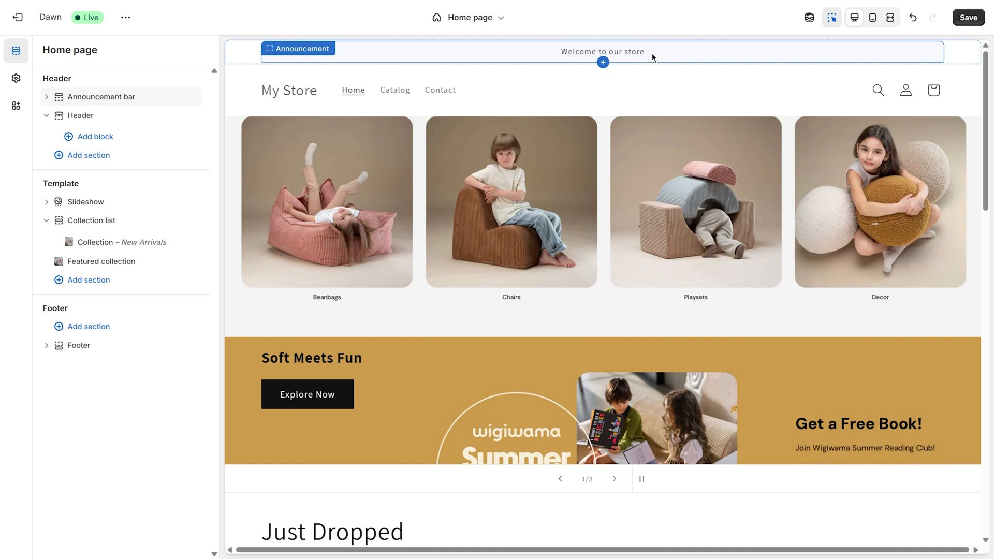
pyautogui.click(176, 97)
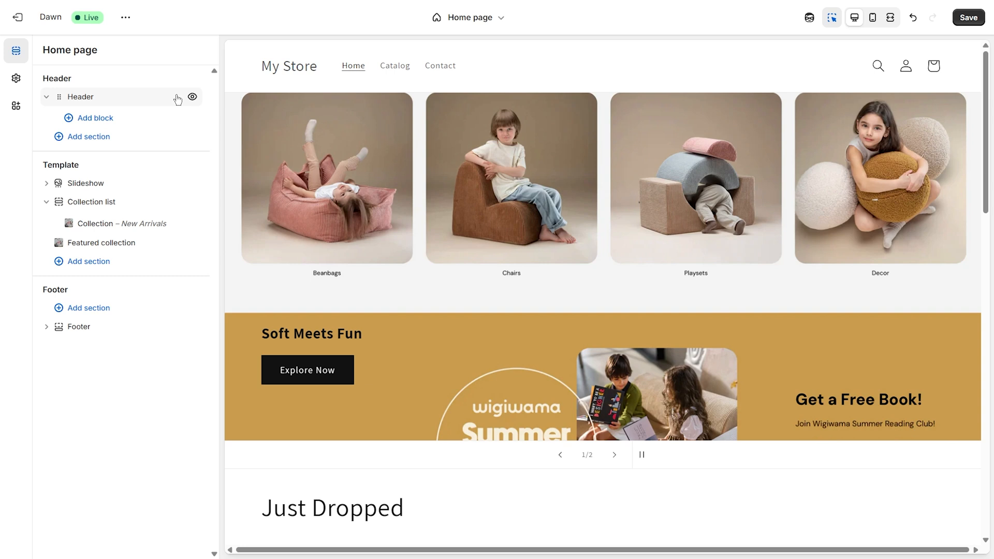
# Upload the cloud, star and moon image as the store's logo in the theme settings.
pyautogui.click(131, 98)
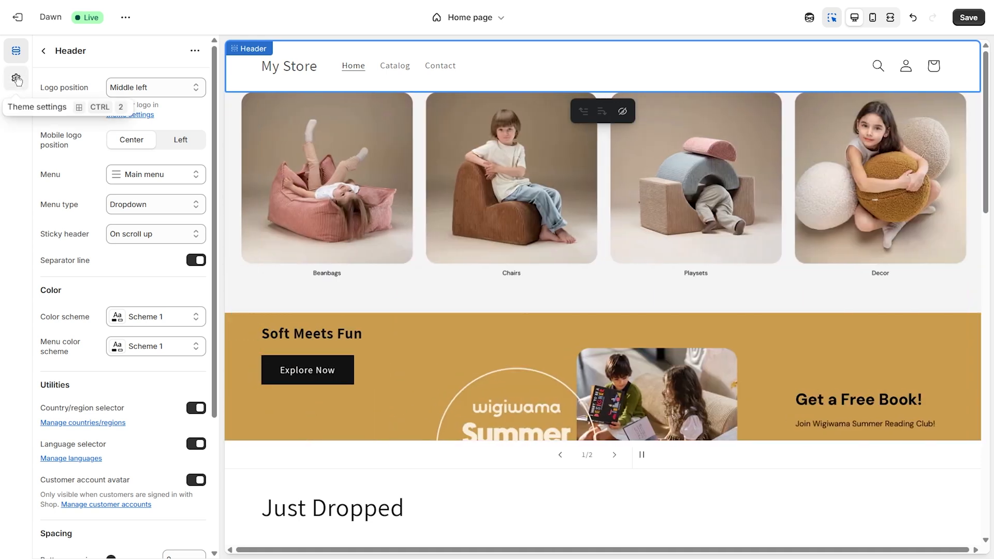
pyautogui.click(16, 79)
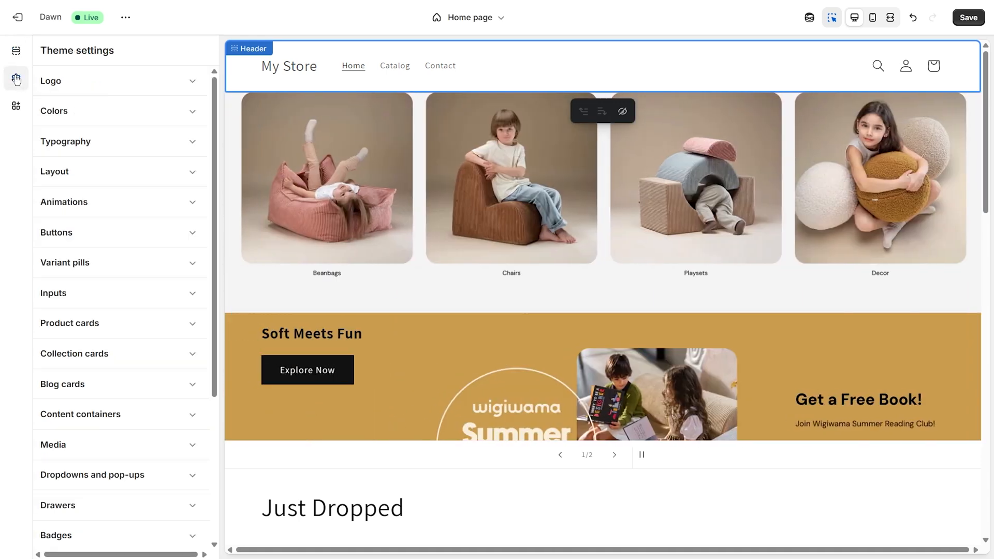
pyautogui.click(86, 83)
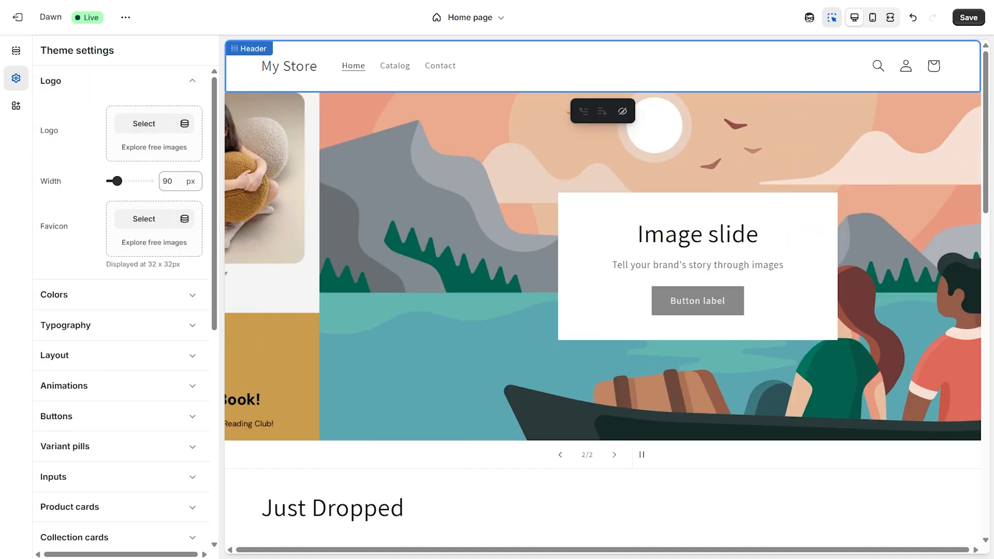
pyautogui.moveTo(14, 526); pyautogui.dragTo(154, 151)
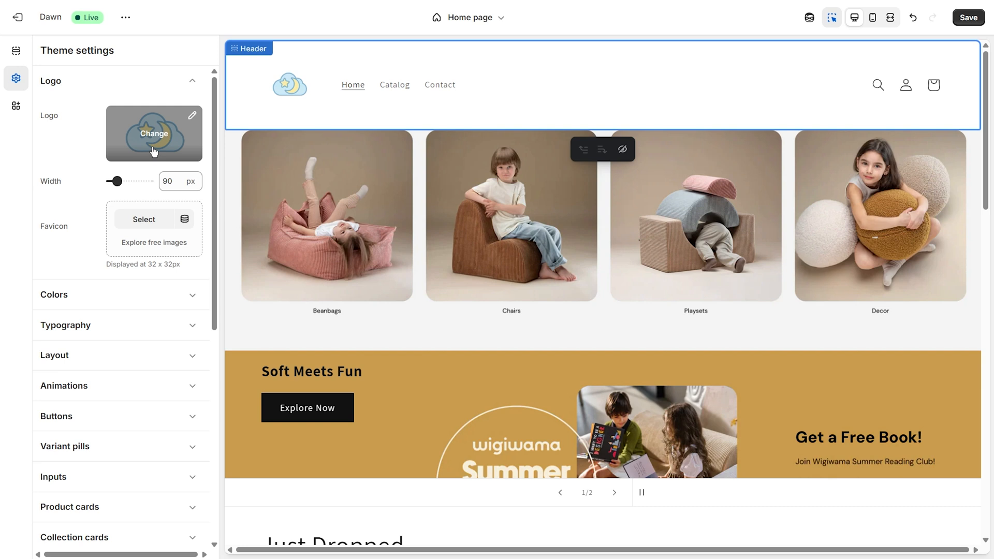
# Set the header's color scheme to Scheme 3 and its logo position to Middle center.
pyautogui.click(495, 98)
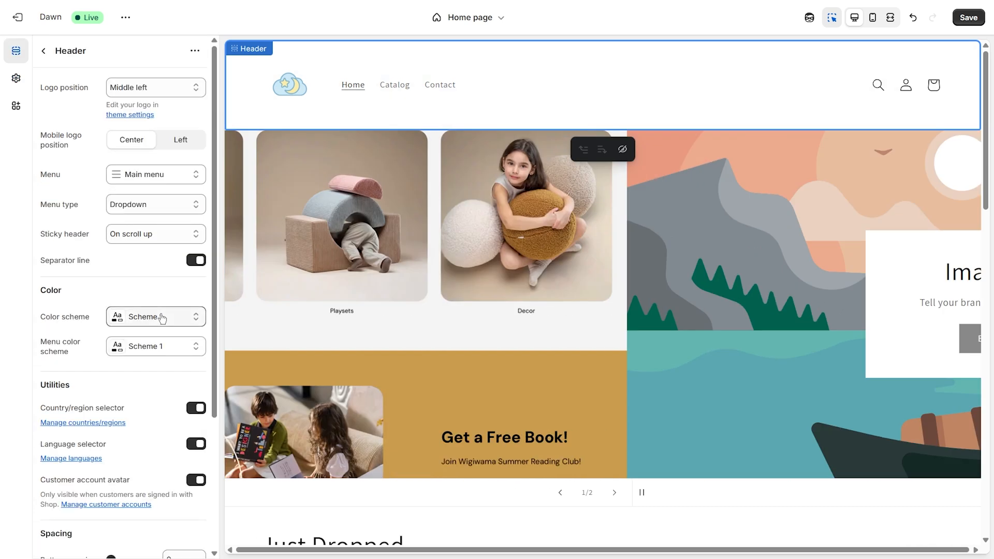
pyautogui.click(162, 318)
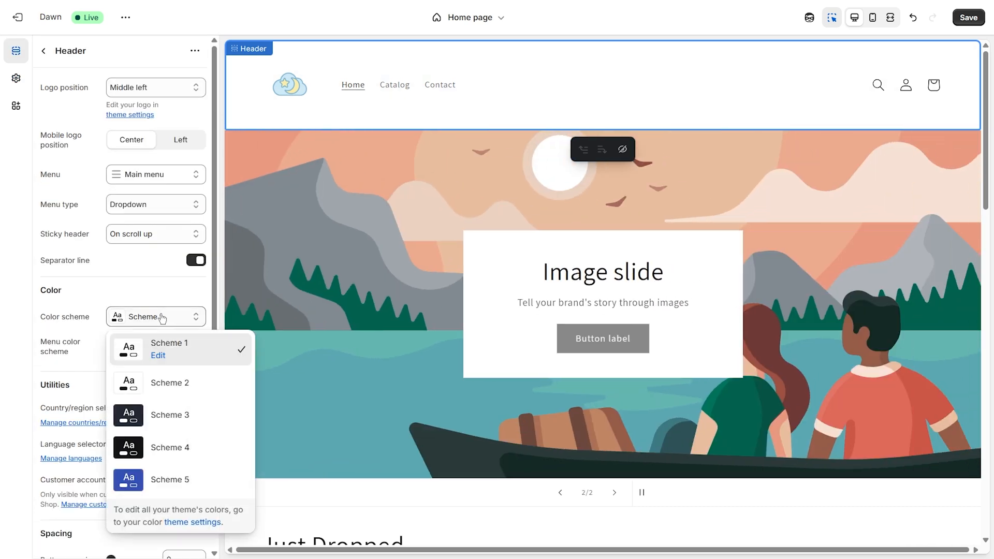
pyautogui.click(152, 408)
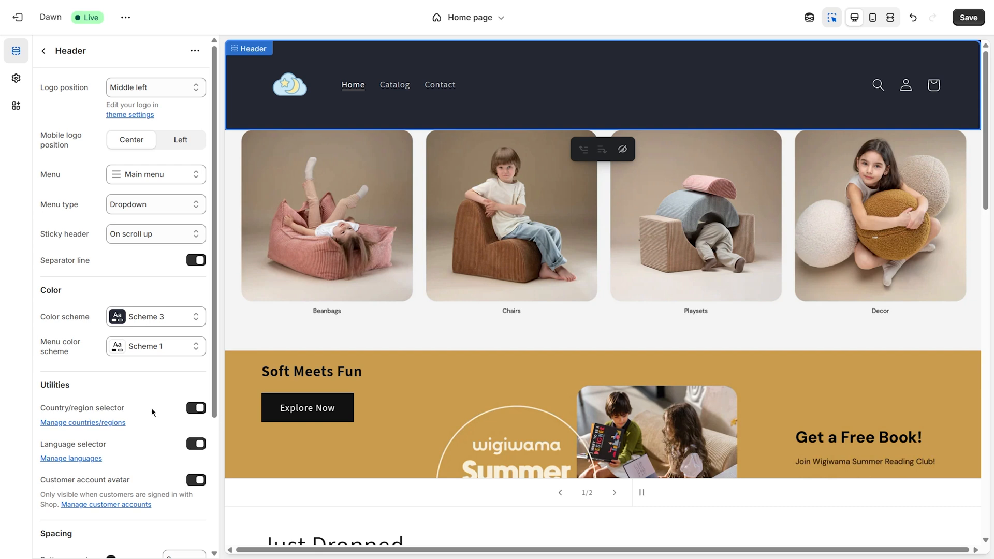
pyautogui.click(156, 91)
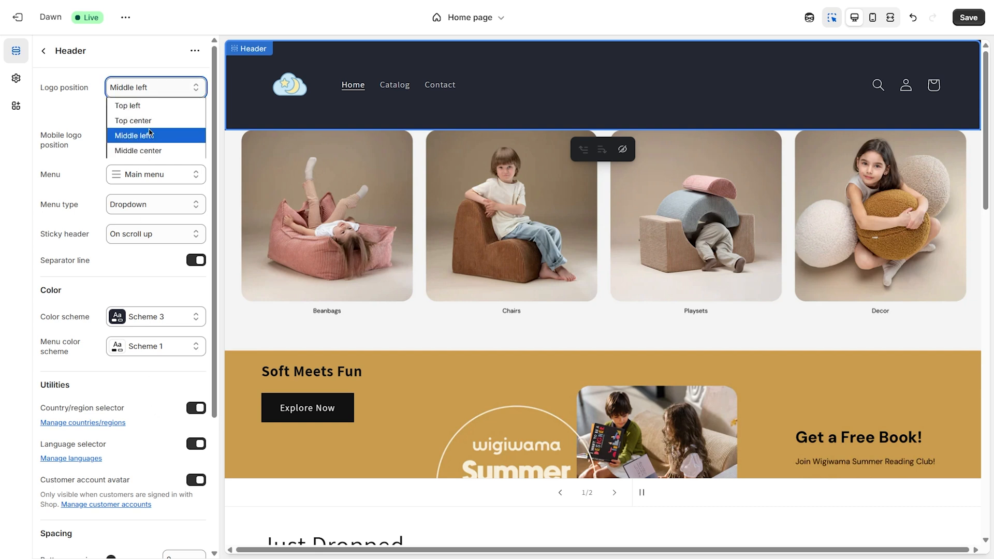
pyautogui.click(145, 151)
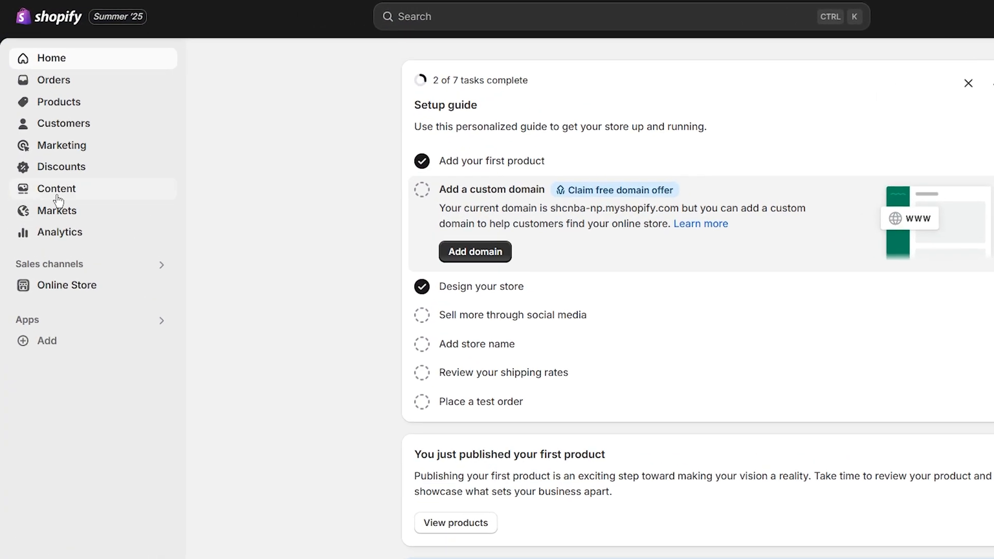
# Open the store's Main menu for editing and remove its Home, Catalog and Contact items.
pyautogui.click(55, 191)
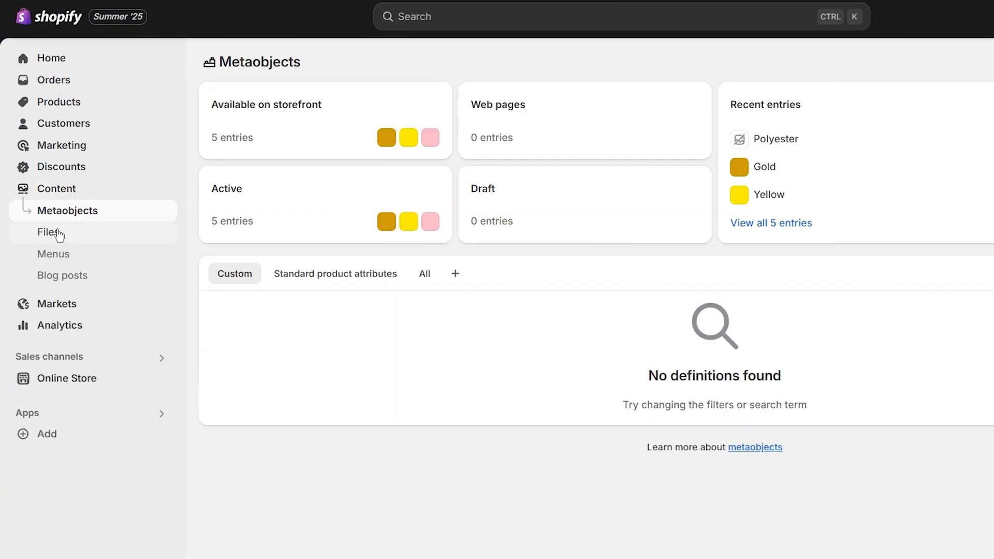
pyautogui.click(50, 254)
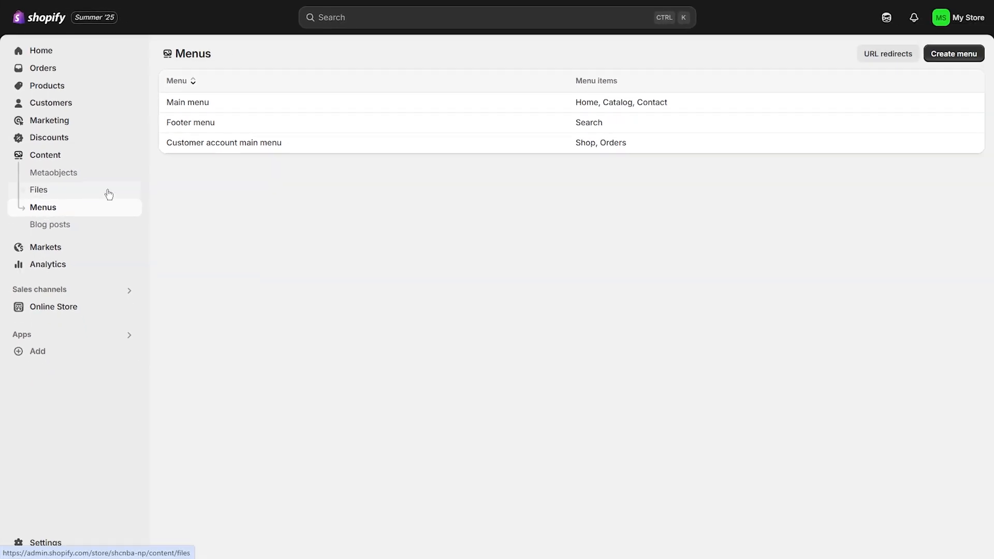
pyautogui.click(290, 101)
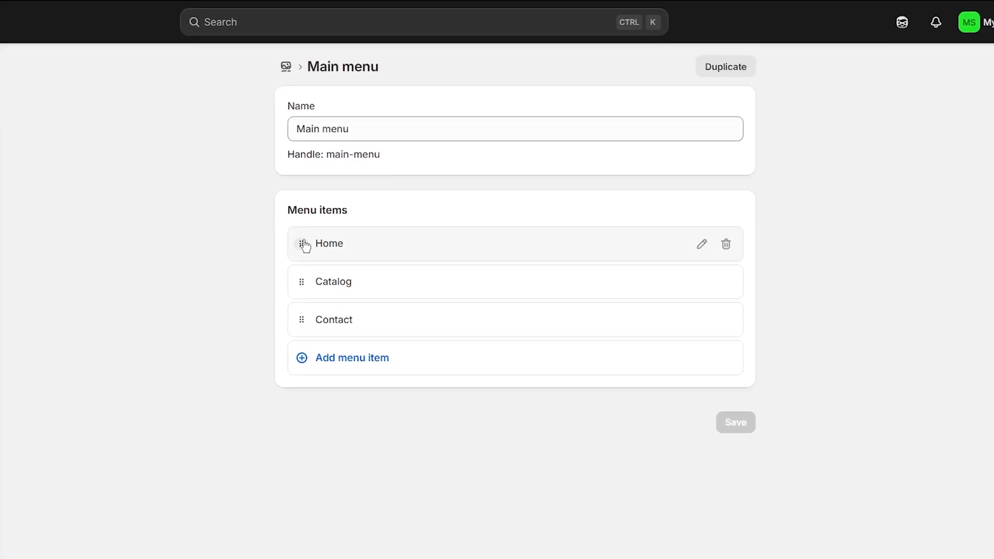
pyautogui.click(726, 245)
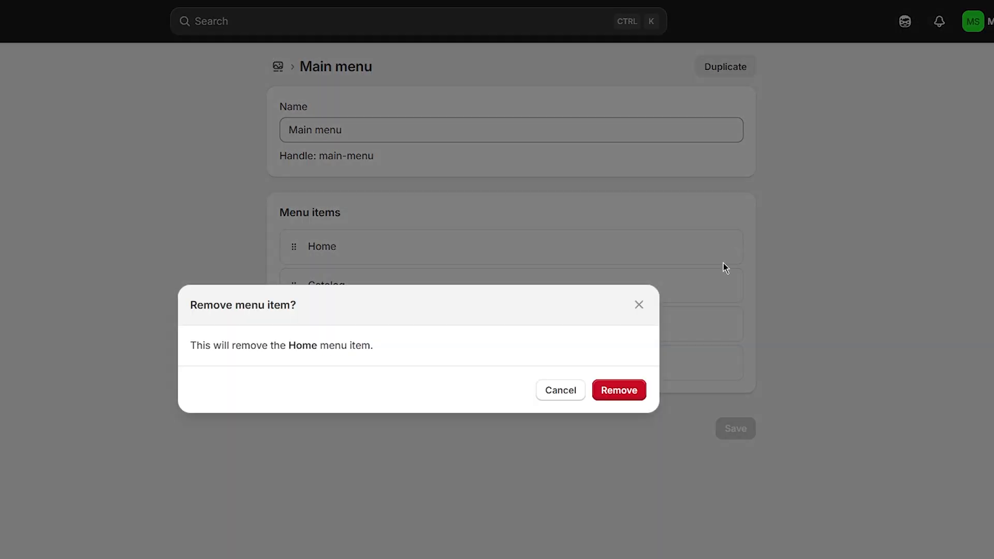
pyautogui.click(619, 390)
pyautogui.click(724, 246)
pyautogui.click(634, 390)
pyautogui.click(724, 246)
pyautogui.click(621, 389)
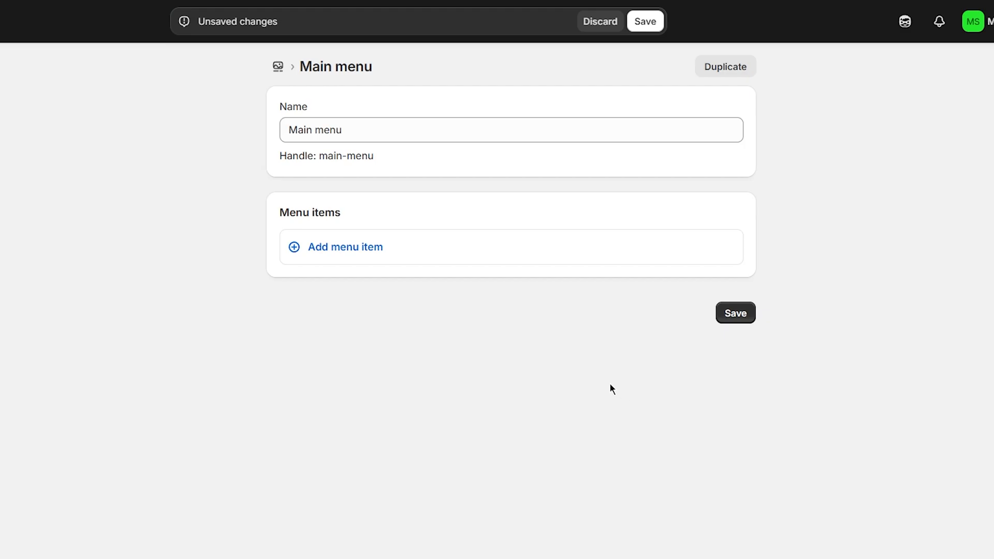
# Add a Dreamy New Arrivals item linked to /collections/dreamy-new-arrivals to the Main menu and save it.
pyautogui.click(377, 254)
pyautogui.write('Dreamy New Arrivals')
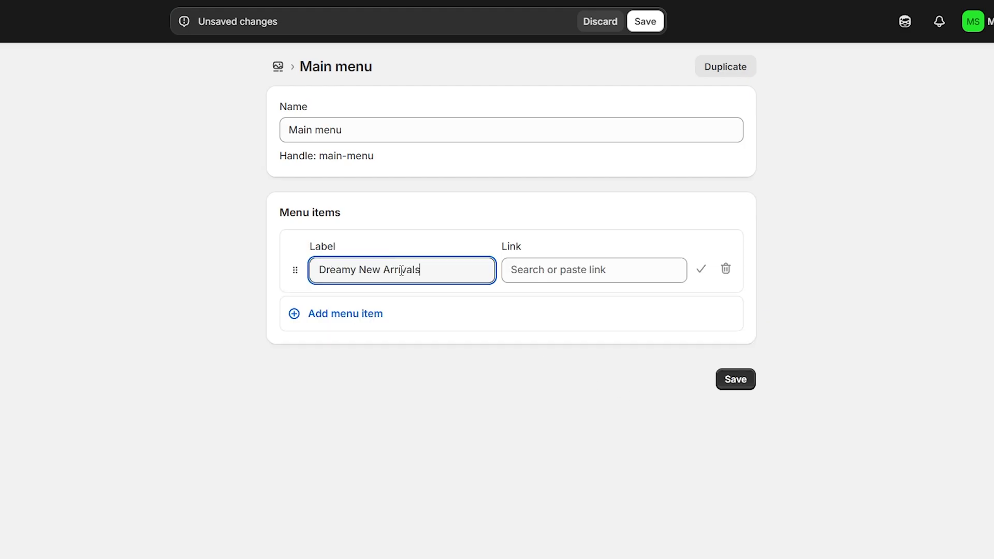
pyautogui.click(541, 267)
pyautogui.write('/collections/dreamy-new-arrivals')
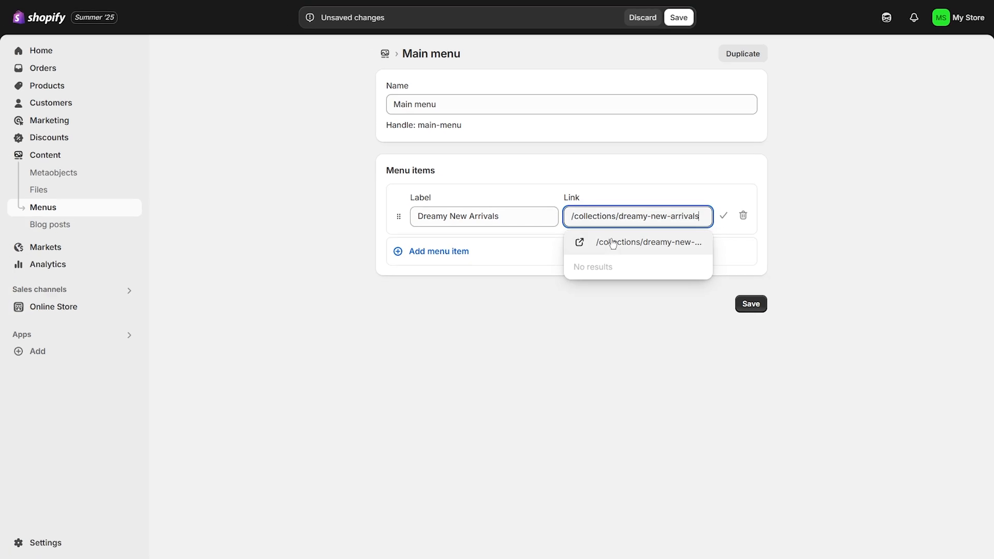
pyautogui.click(613, 242)
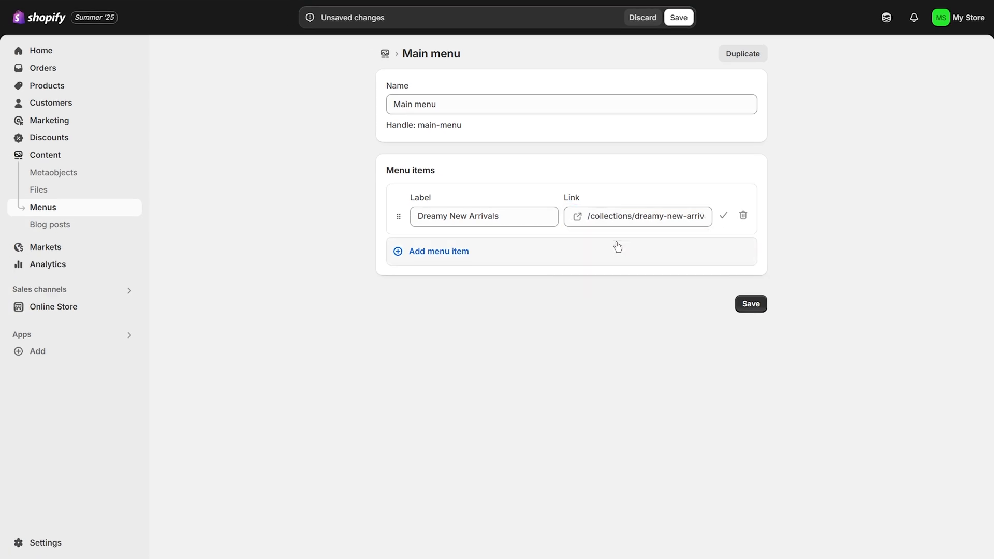
pyautogui.click(748, 305)
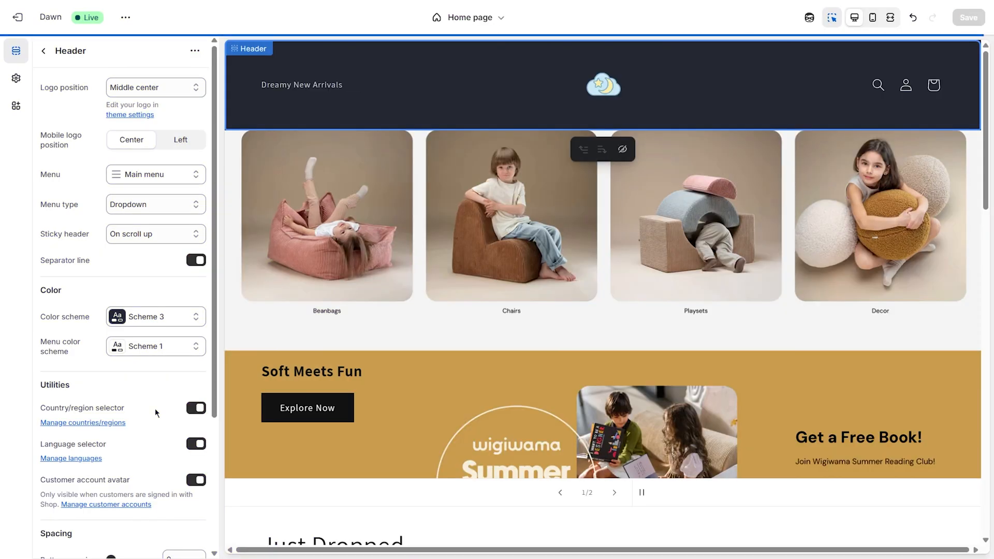
pyautogui.click(191, 409)
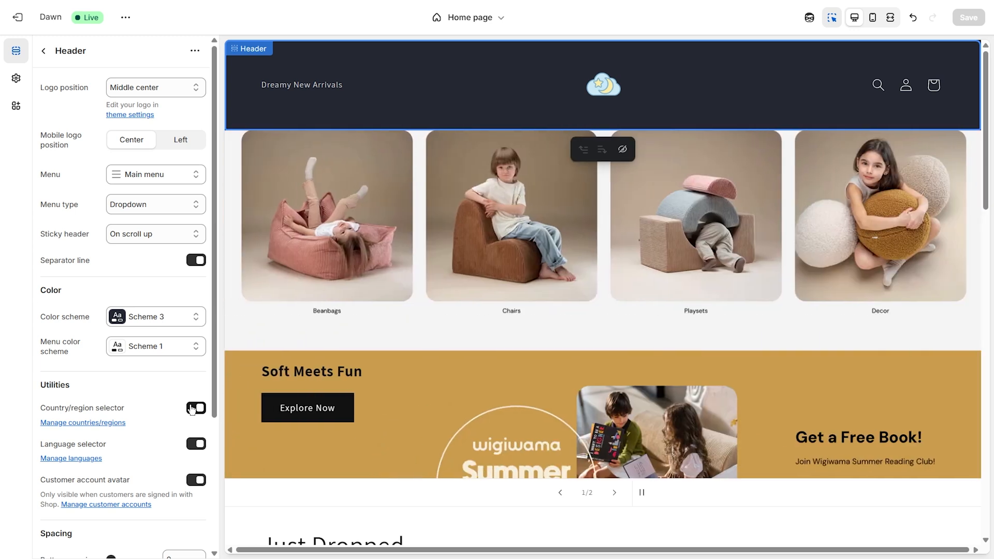
# Add a Snuggle Collection item linked to /collections/snuggle-collection to the Main menu.
pyautogui.click(465, 253)
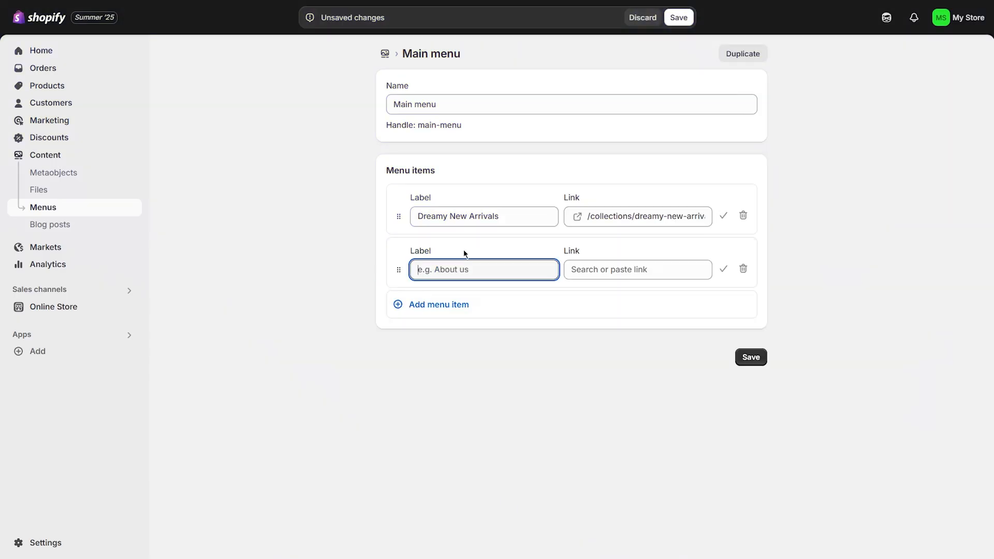
pyautogui.write('Snuggle Collection')
pyautogui.click(648, 269)
pyautogui.write('/collections/snuggle-collection')
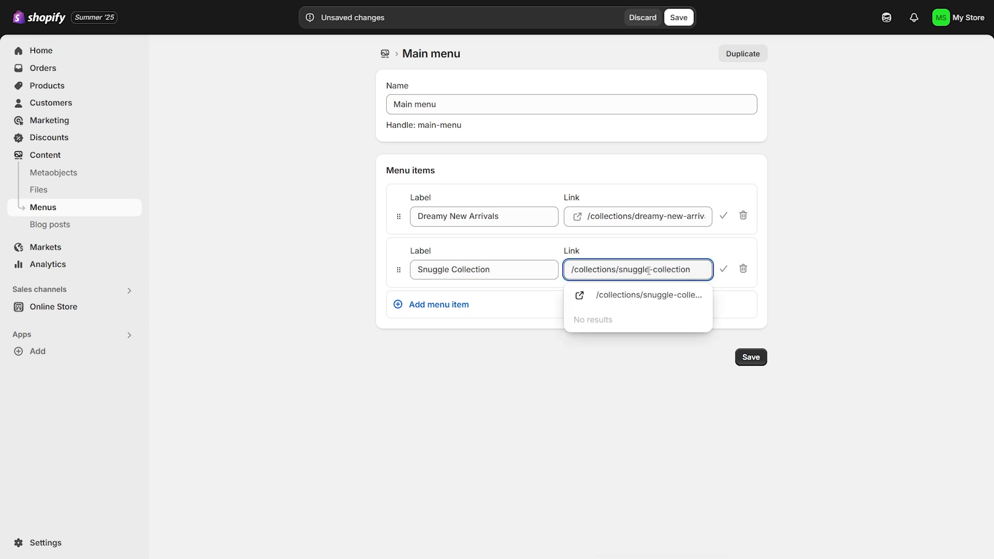
pyautogui.click(632, 295)
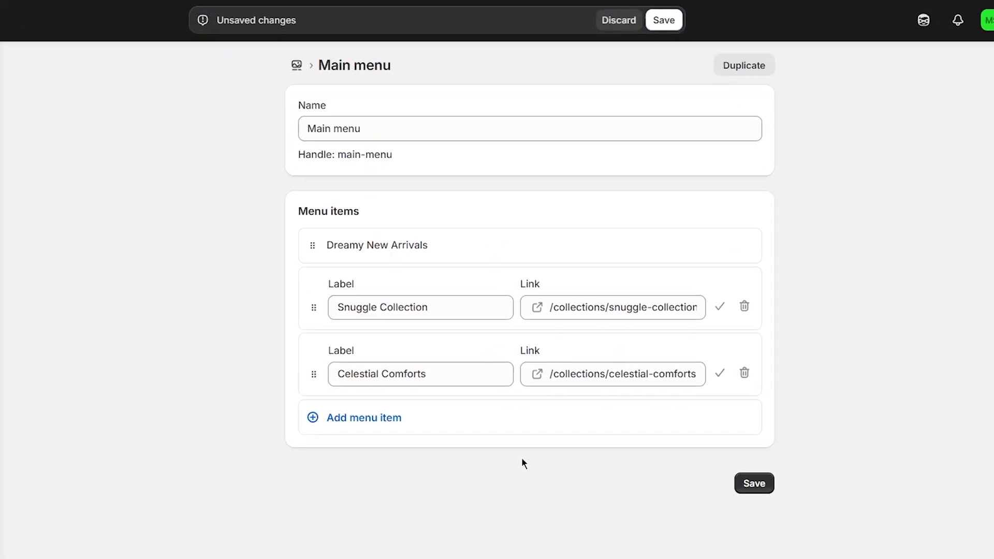
# Apply the Snuggle Collection and Celestial Comforts menu items, and save both the Main menu and the theme's header changes.
pyautogui.click(720, 306)
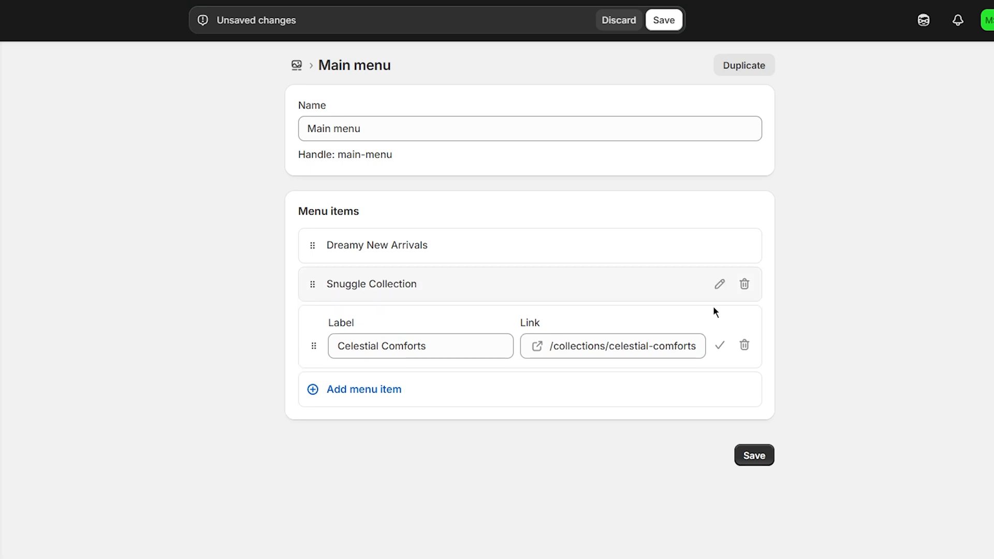
pyautogui.click(718, 346)
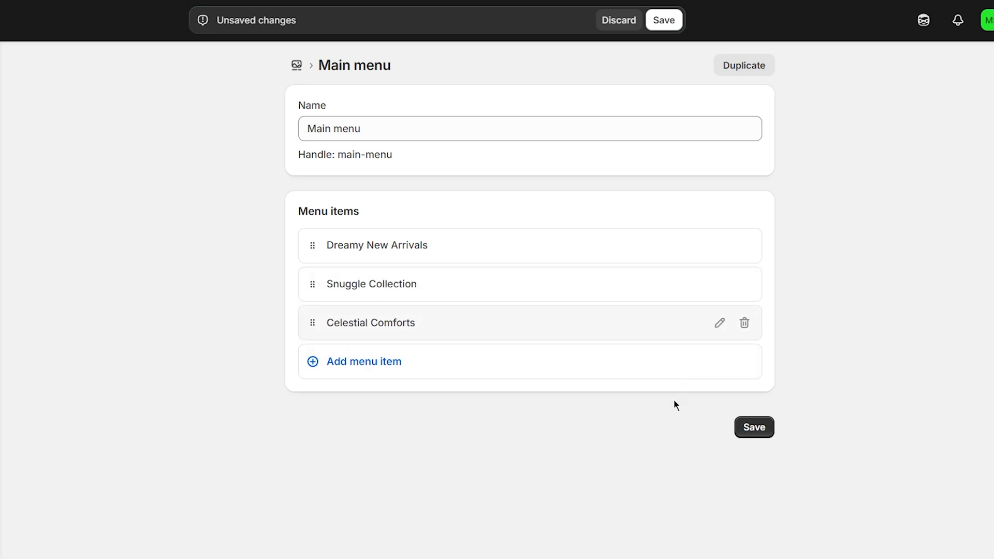
pyautogui.click(754, 426)
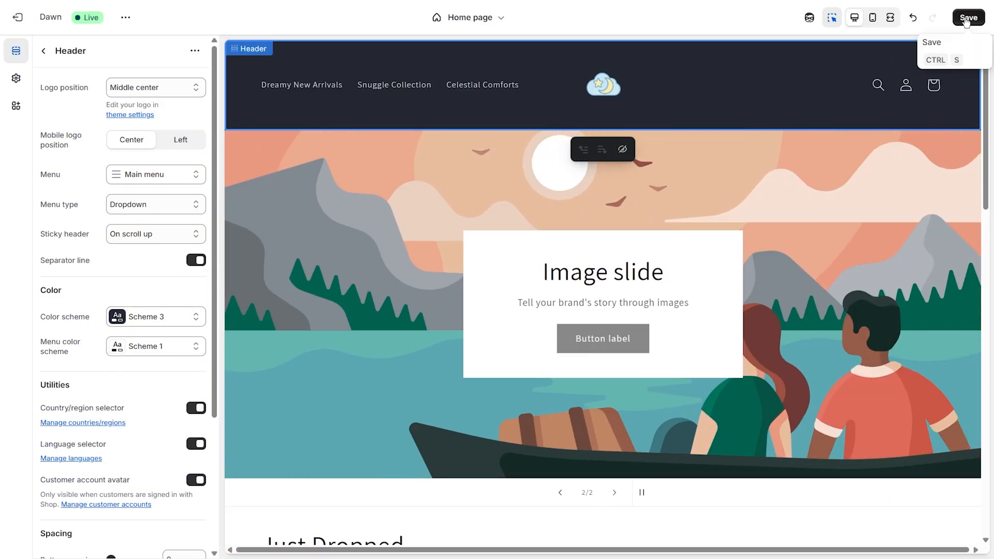
pyautogui.click(966, 20)
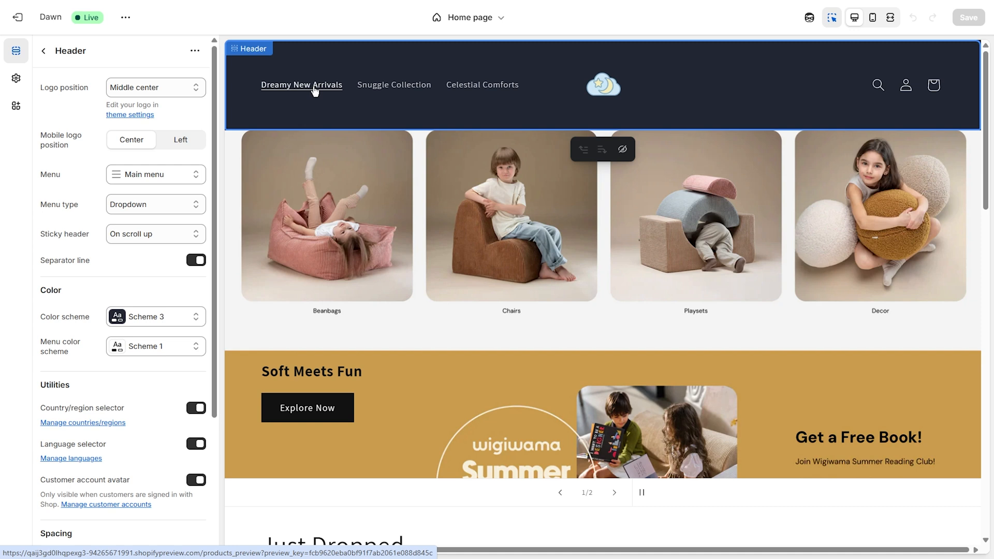
# Open the home page's Footer section settings and turn off the email signup.
pyautogui.click(601, 86)
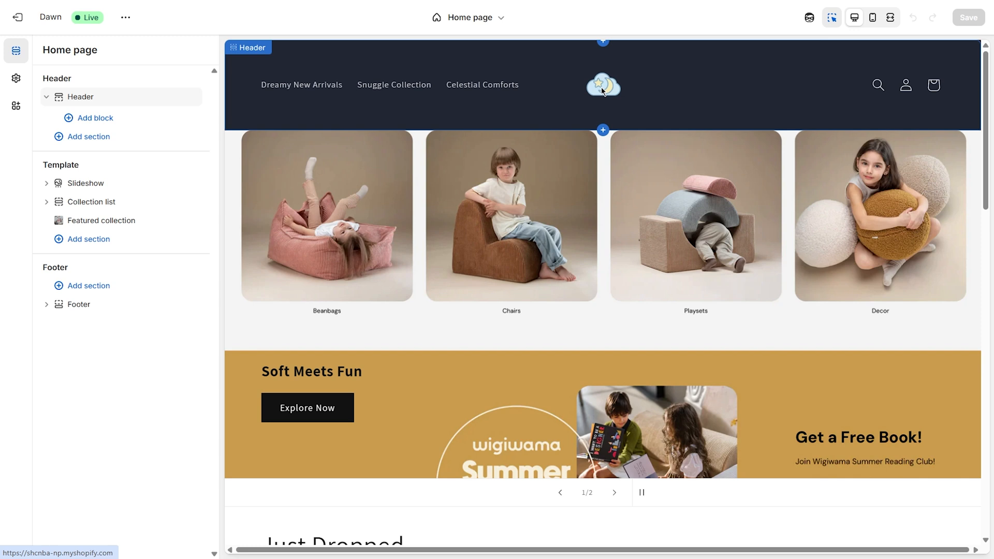
pyautogui.scroll(-15, 601, 86)
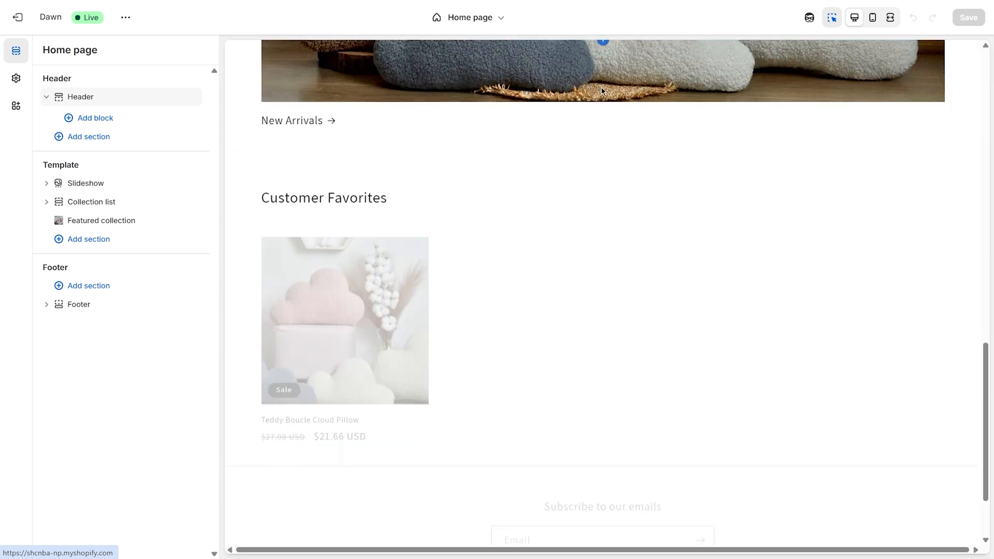
pyautogui.scroll(-2, 601, 91)
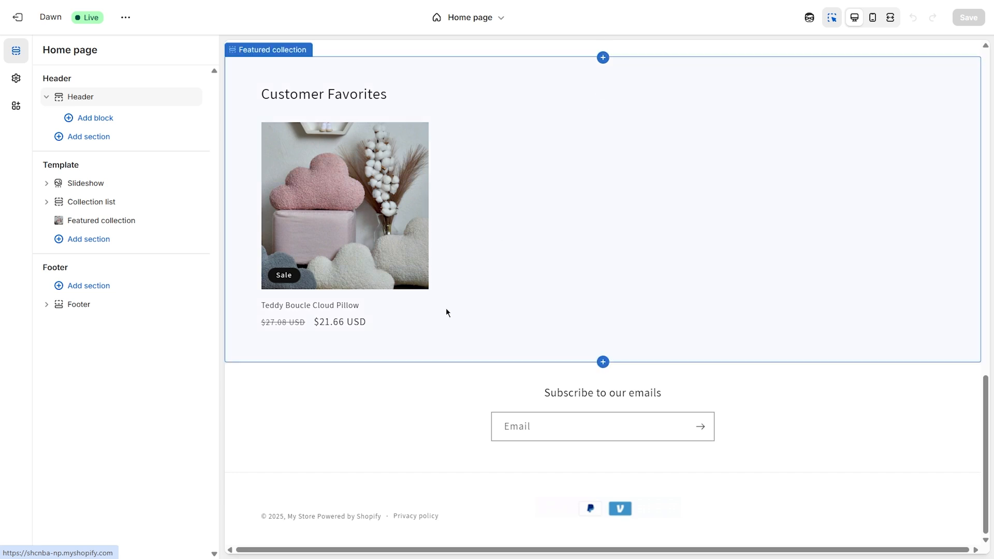
pyautogui.click(405, 397)
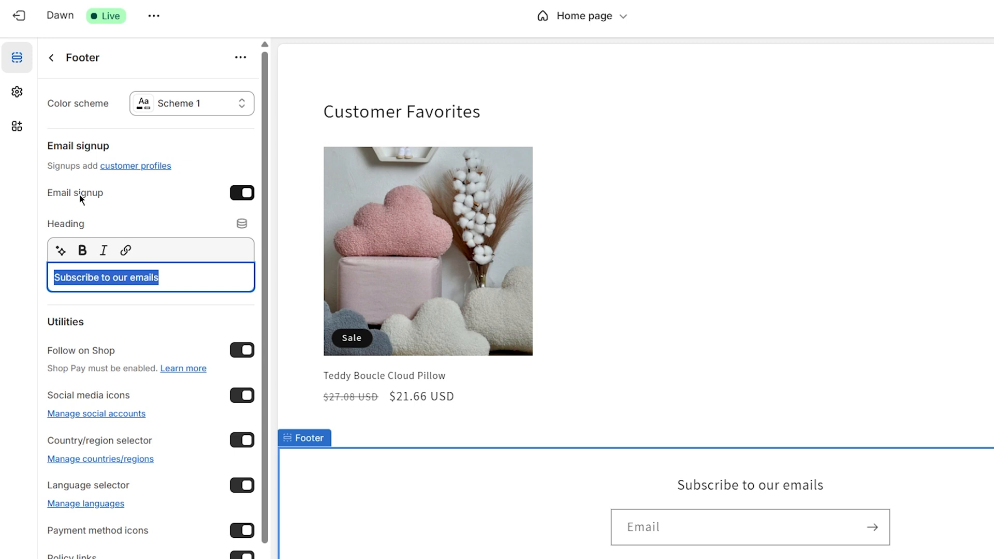
pyautogui.click(233, 193)
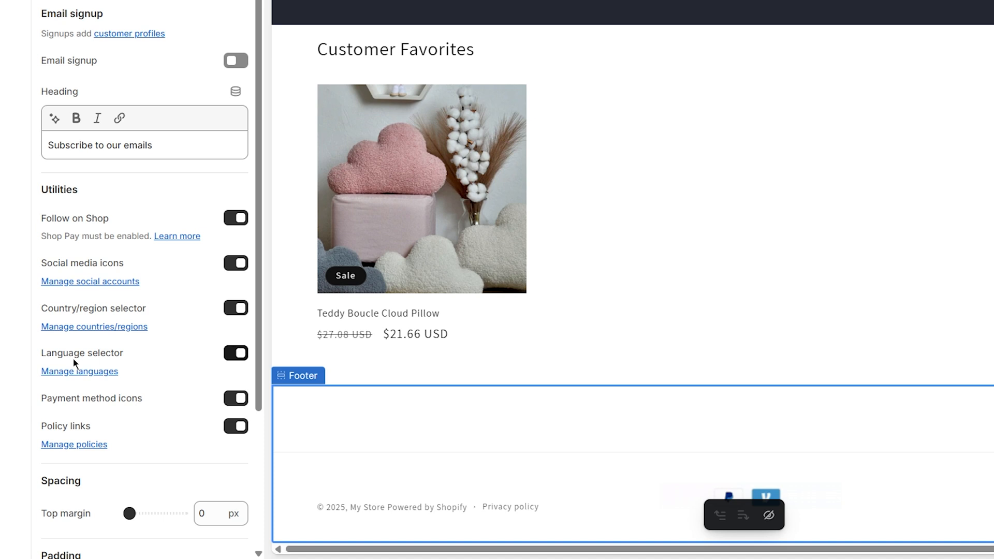
# Create the return and refund policy from the template, set the European Union cooling off heading to 10 day, and publish it.
pyautogui.click(71, 445)
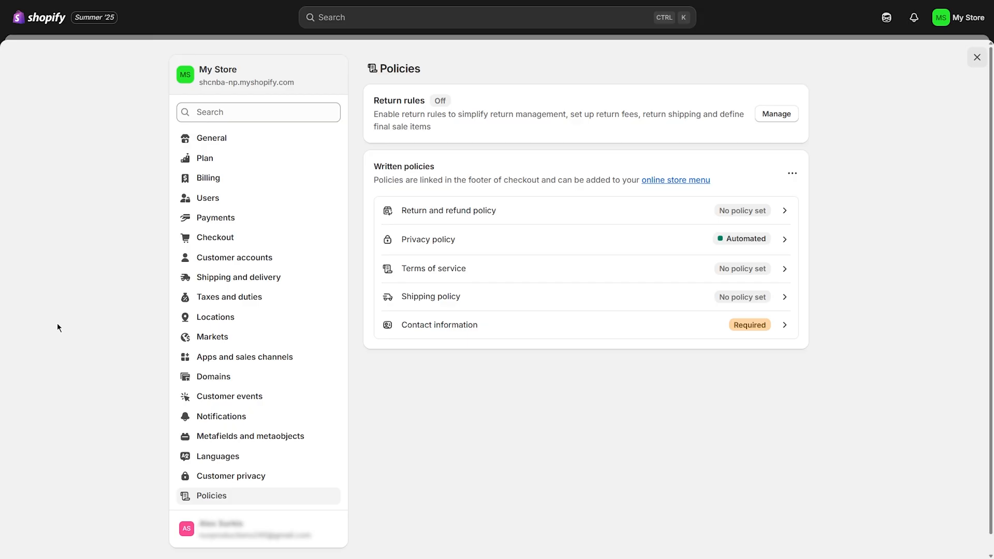
pyautogui.click(765, 212)
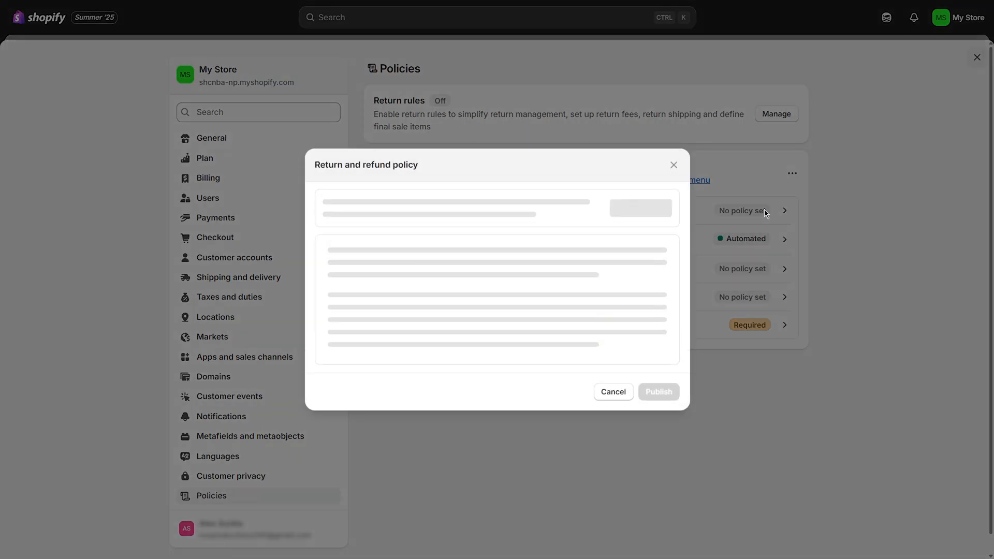
pyautogui.click(644, 223)
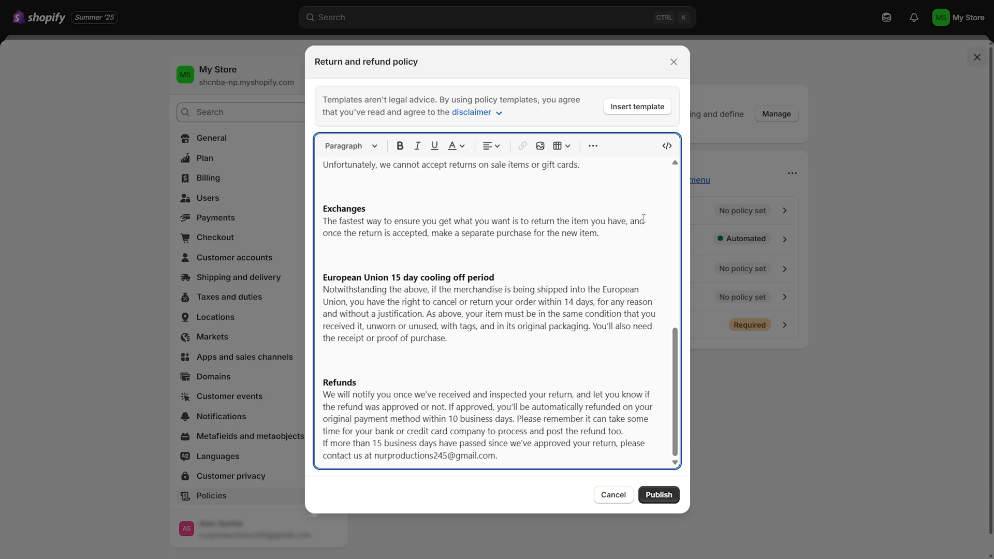
pyautogui.click(401, 277)
pyautogui.press('BackSpace')
pyautogui.write('0')
pyautogui.click(663, 493)
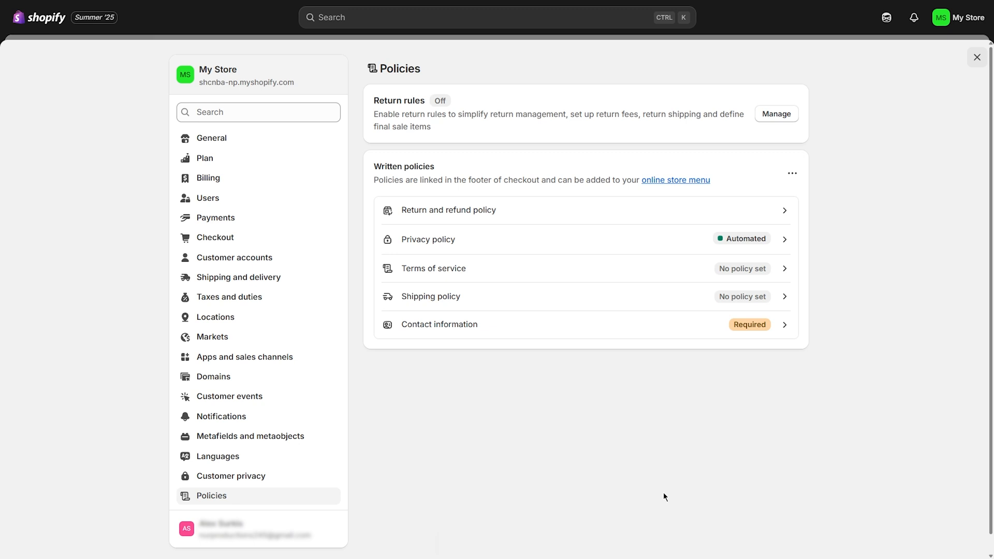
# Fill the store's Terms of service with the policy template and publish it.
pyautogui.click(785, 269)
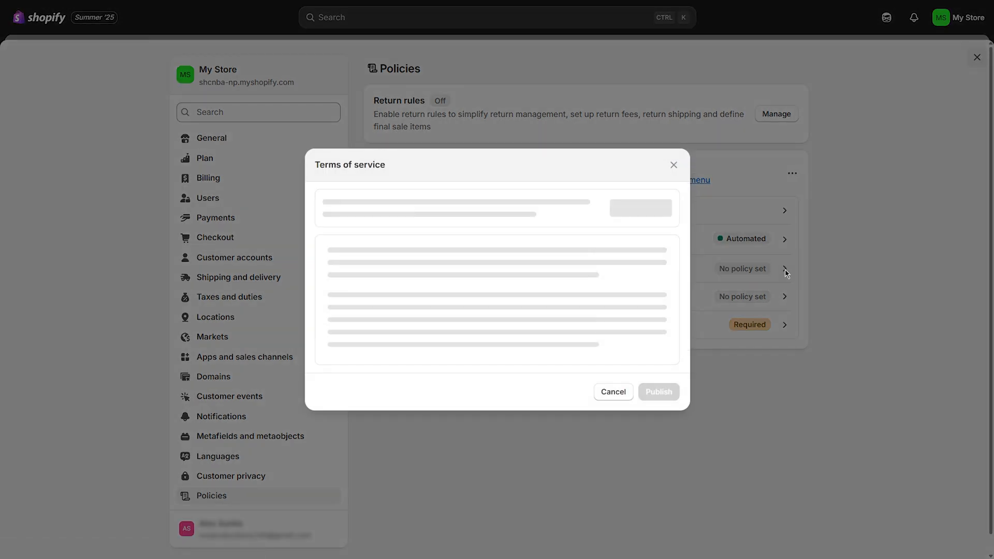
pyautogui.click(637, 215)
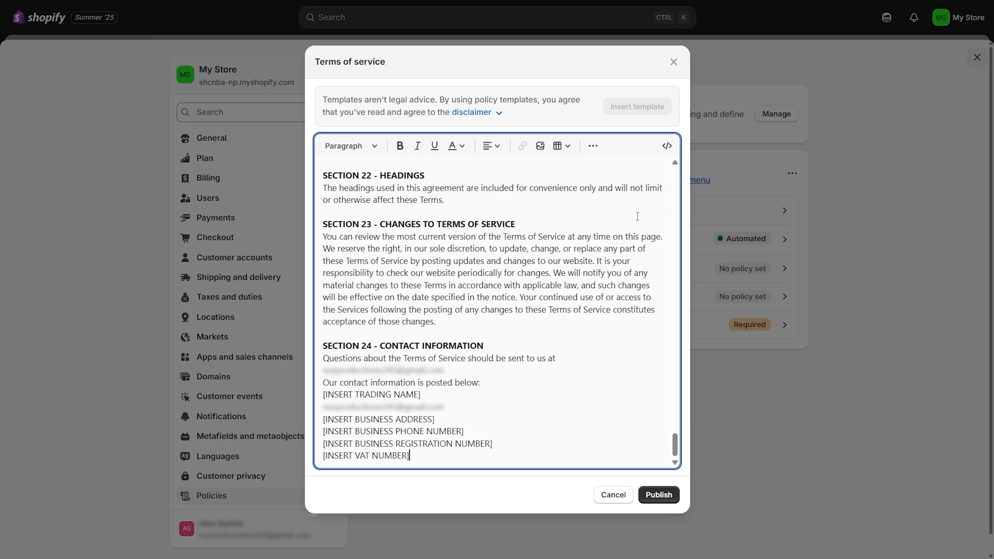
pyautogui.click(657, 495)
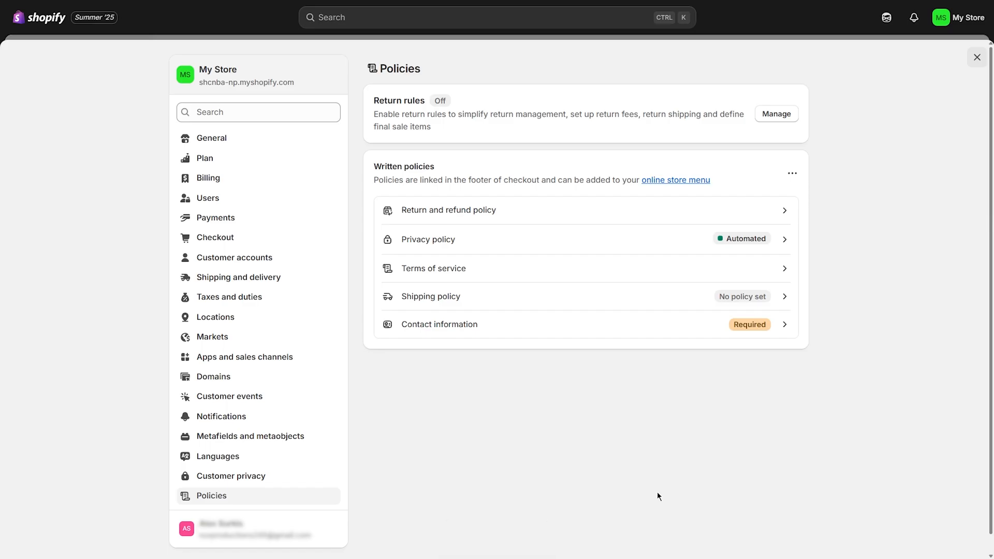
# Paste the prepared shipping policy text, from Processing Time to Delays or Issues, into the Shipping policy and publish it.
pyautogui.click(783, 295)
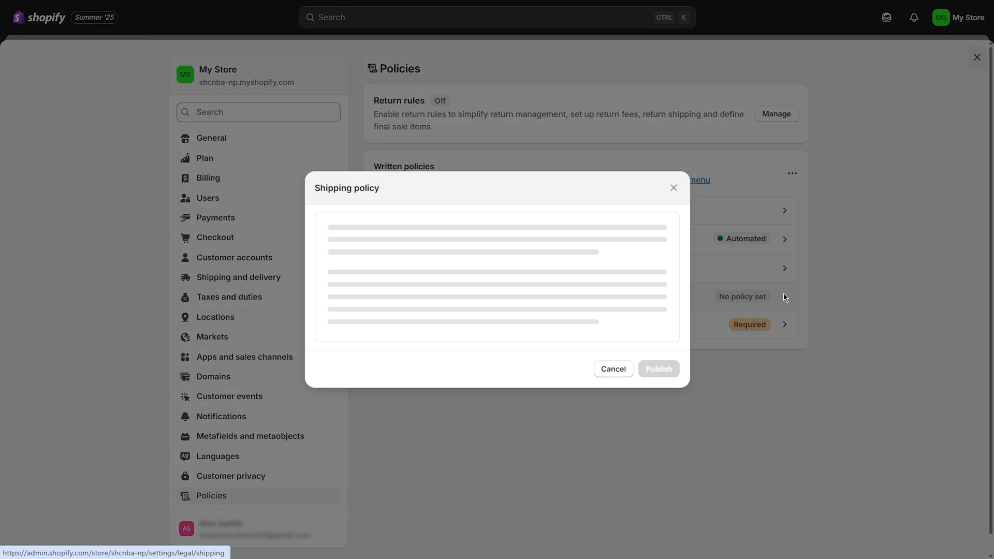
pyautogui.click(428, 250)
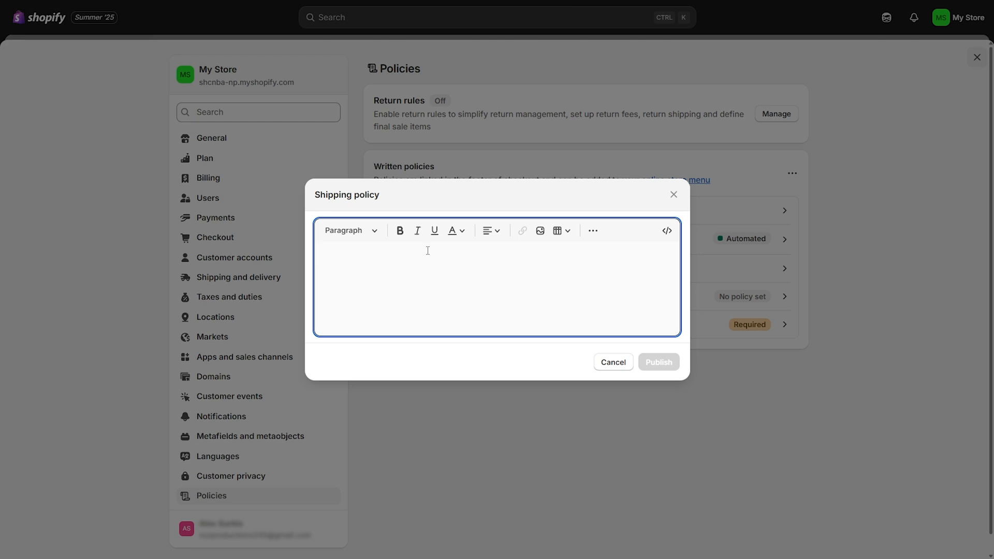
pyautogui.hotkey('ctrl', 'v')
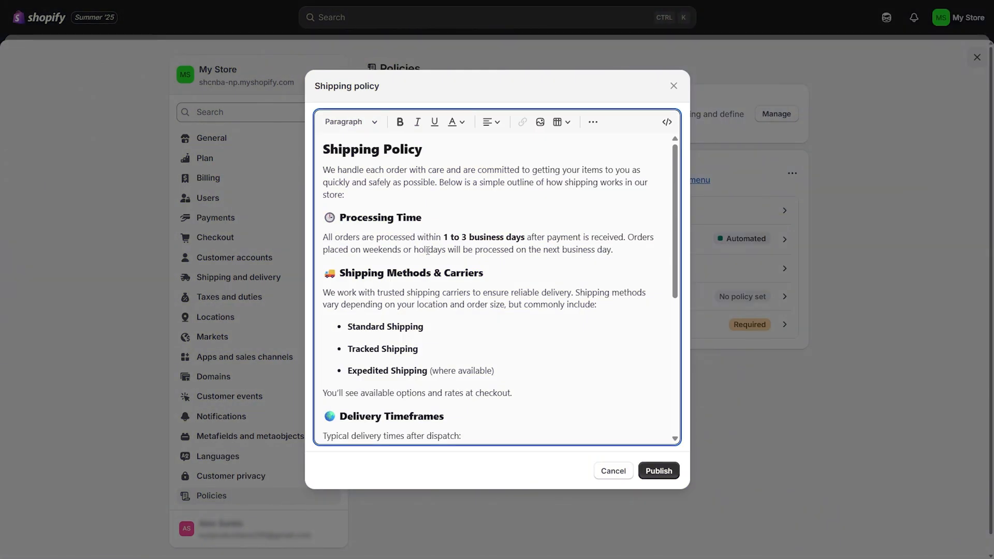
pyautogui.scroll(-5, 427, 250)
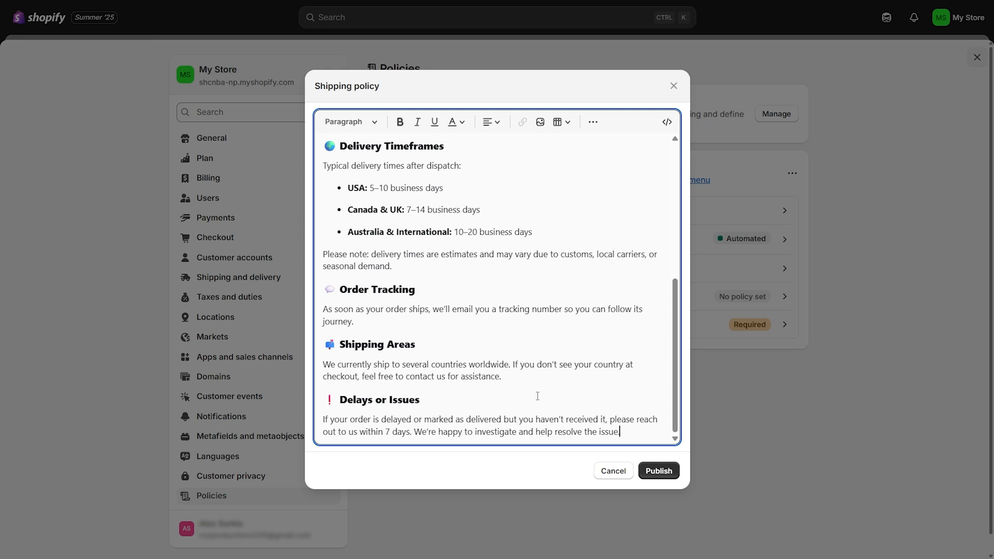
pyautogui.click(658, 472)
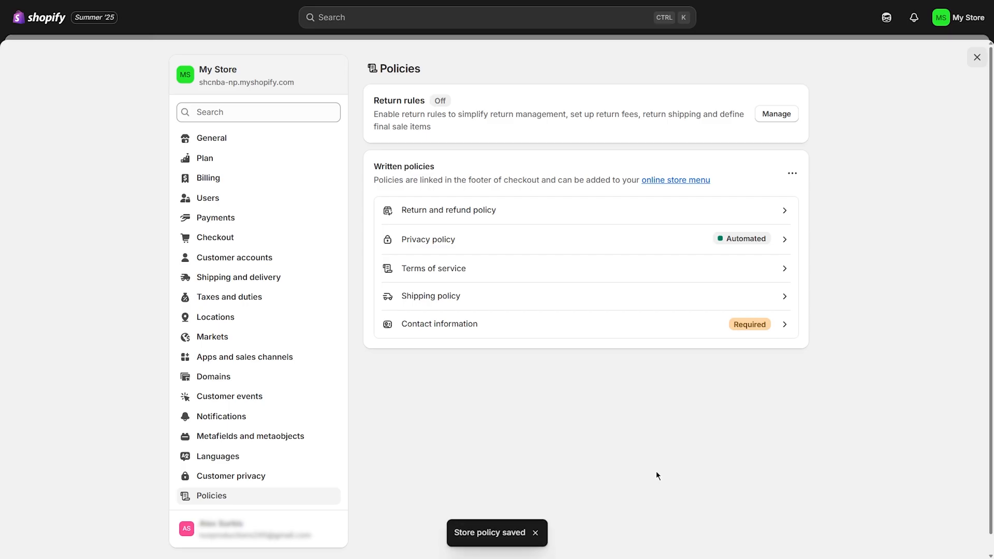
# Fill the required Contact information policy from its template and publish it, and turn on the theme footer's policy links.
pyautogui.click(777, 334)
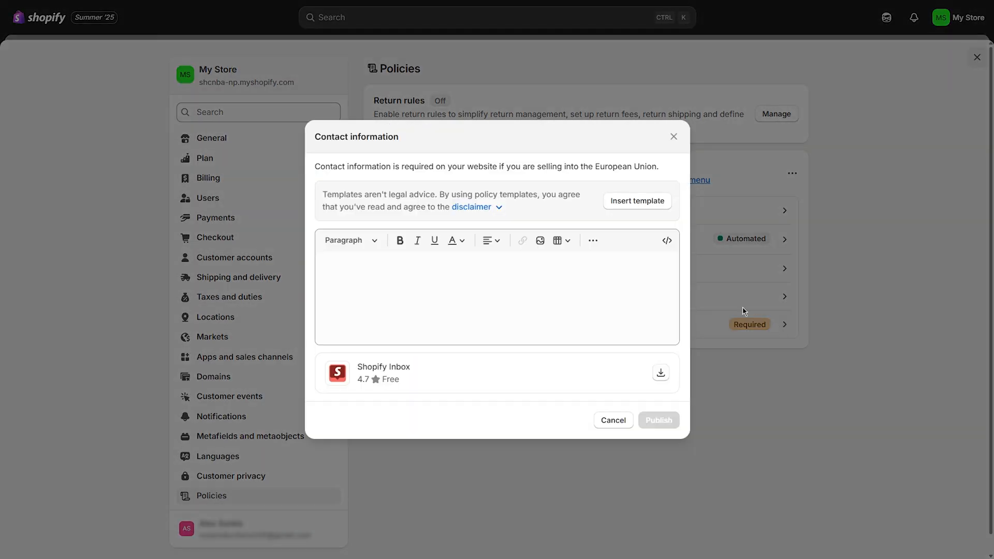
pyautogui.click(640, 202)
pyautogui.click(668, 442)
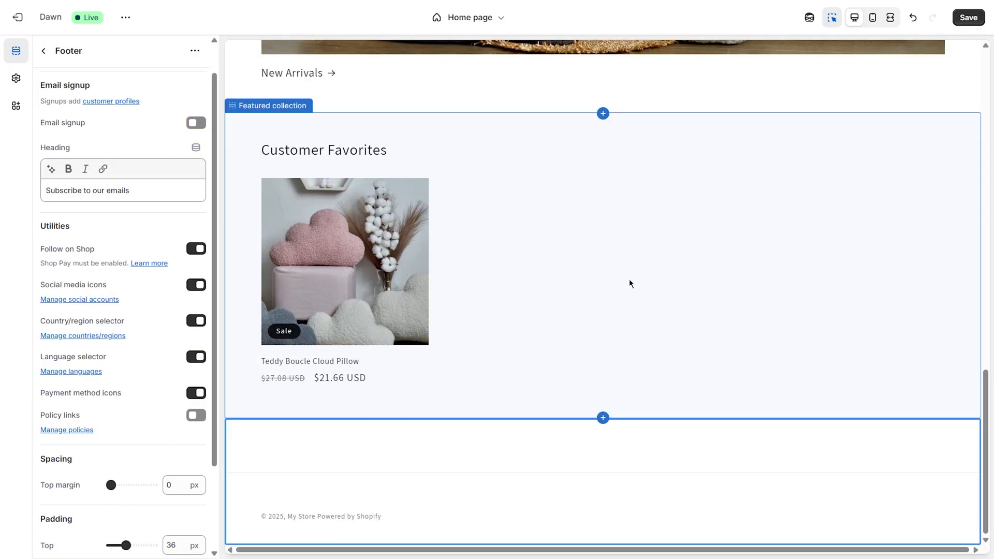
pyautogui.click(196, 419)
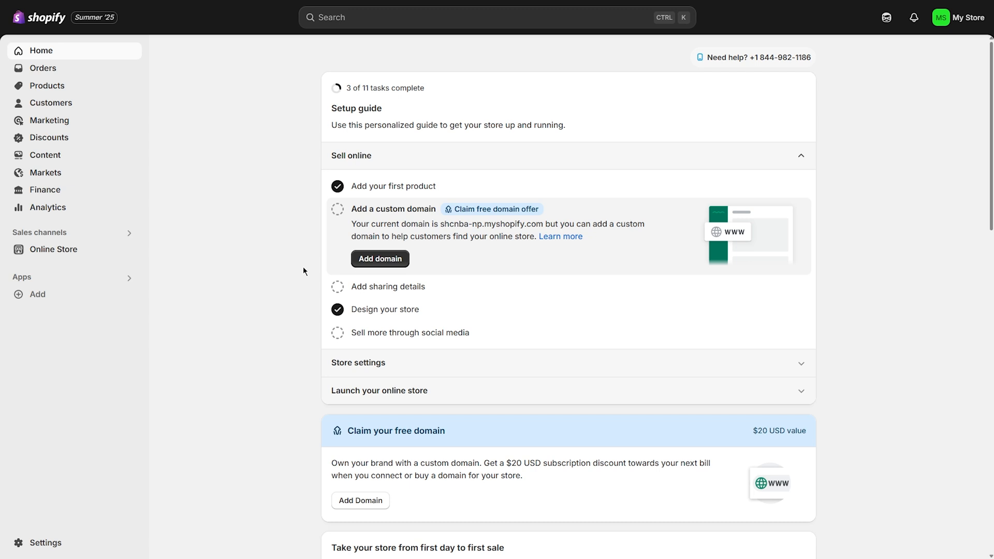
# Add a new online store page that uses the contact template and title it Contact Us.
pyautogui.click(57, 252)
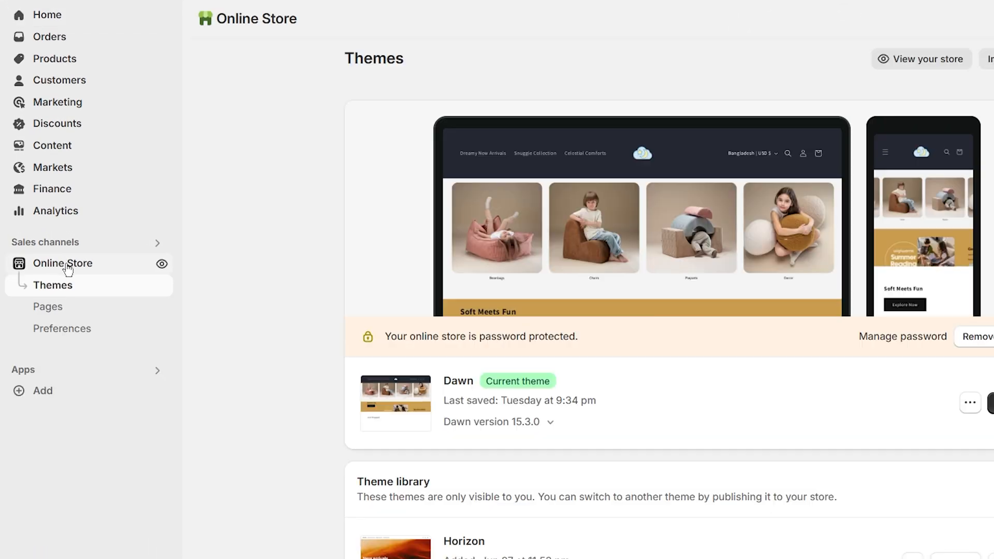
pyautogui.click(48, 311)
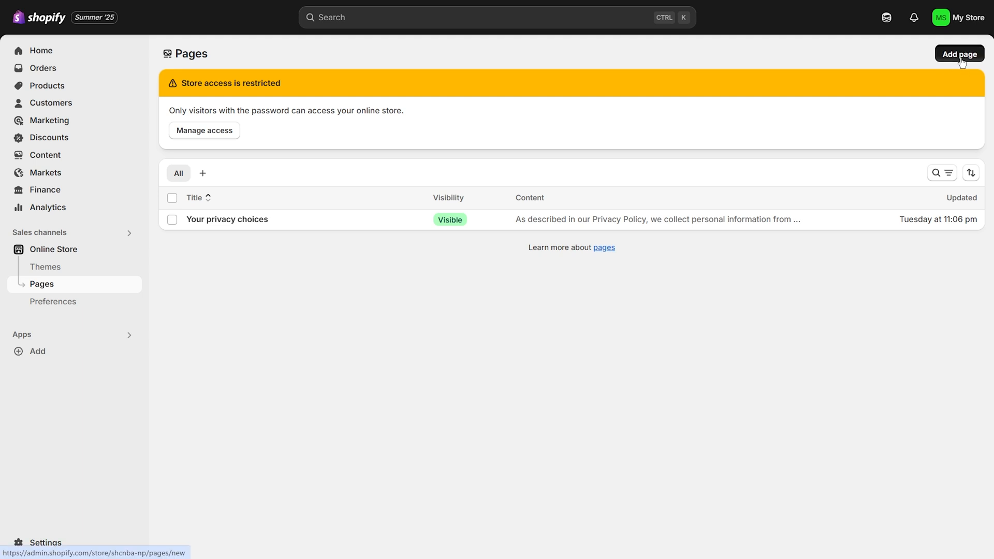
pyautogui.click(960, 58)
pyautogui.click(724, 243)
pyautogui.click(667, 288)
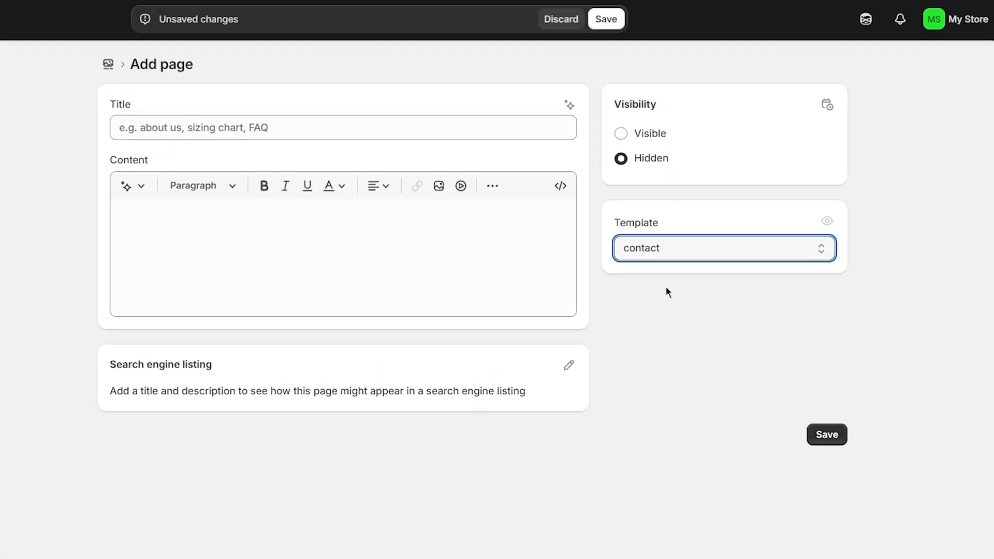
pyautogui.click(257, 127)
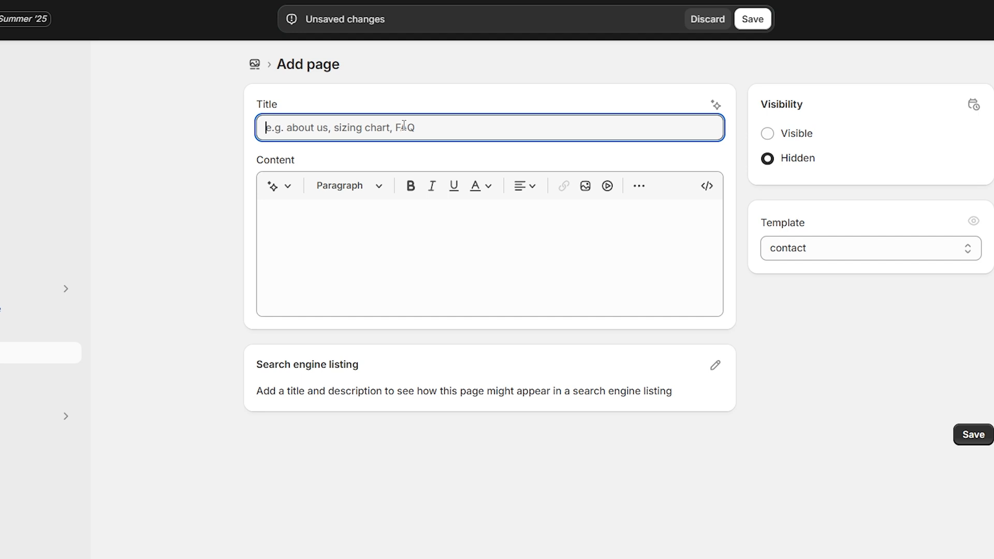
pyautogui.write('Contact Us')
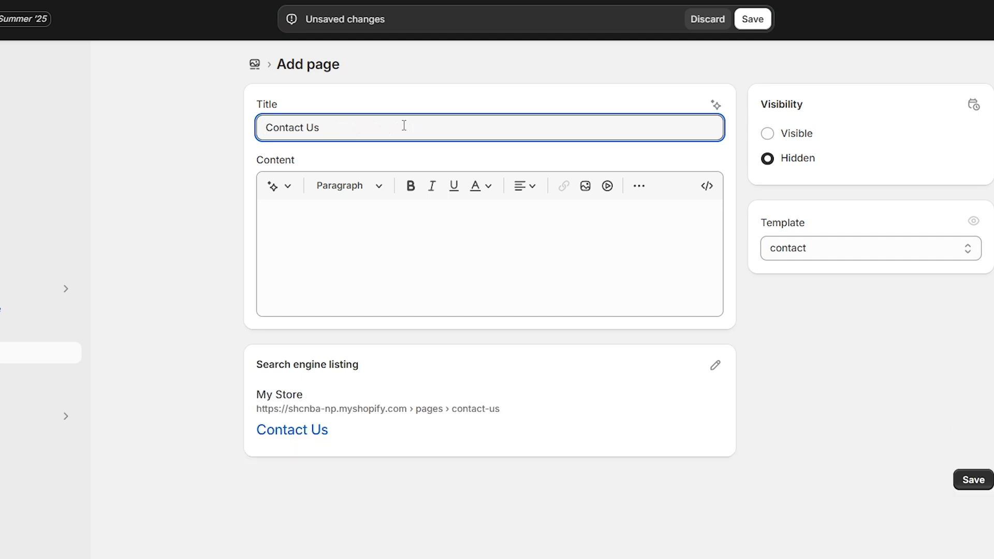
# Write the page's content from "Hey there!" to the note about filling out the form below for a team reply, and save the page.
pyautogui.click(400, 218)
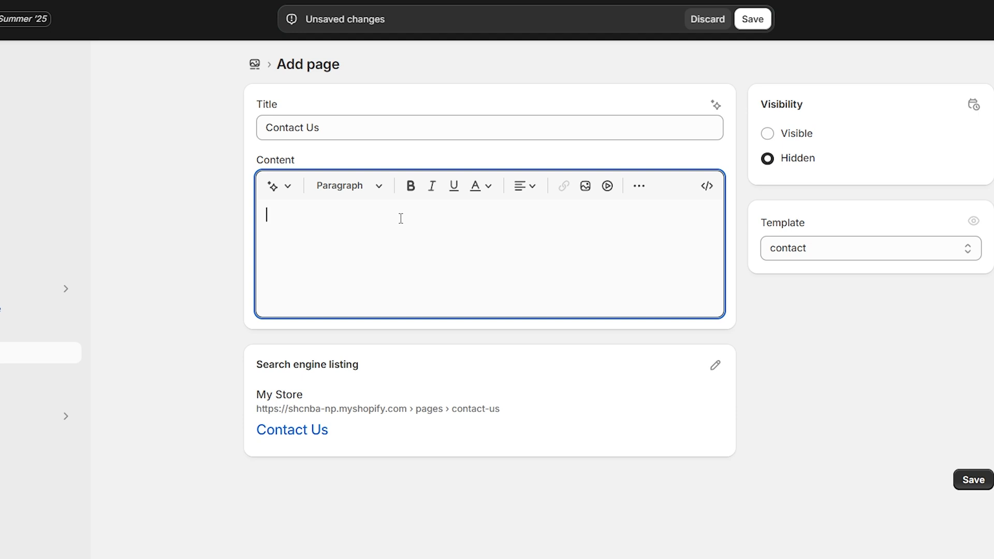
pyautogui.write('Hey there!')
pyautogui.press('Return')
pyautogui.write('We love hearing from our customers. Whether you’ve got a question about your order, need a hand with something, or just want to say hello — we’re here for you.')
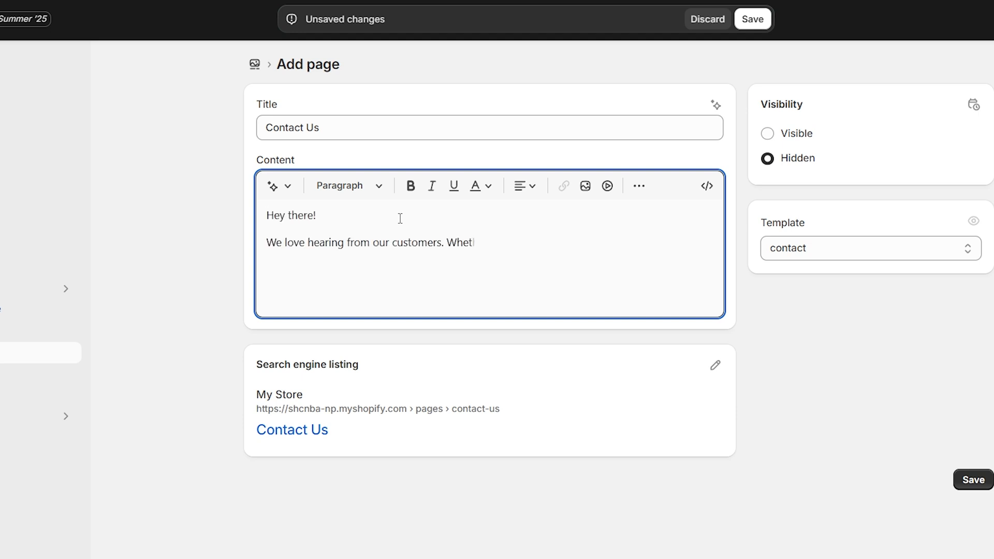
pyautogui.press('Return')
pyautogui.write('Simply fill out the form below, and someone from our team will get back to you as soon as possible.')
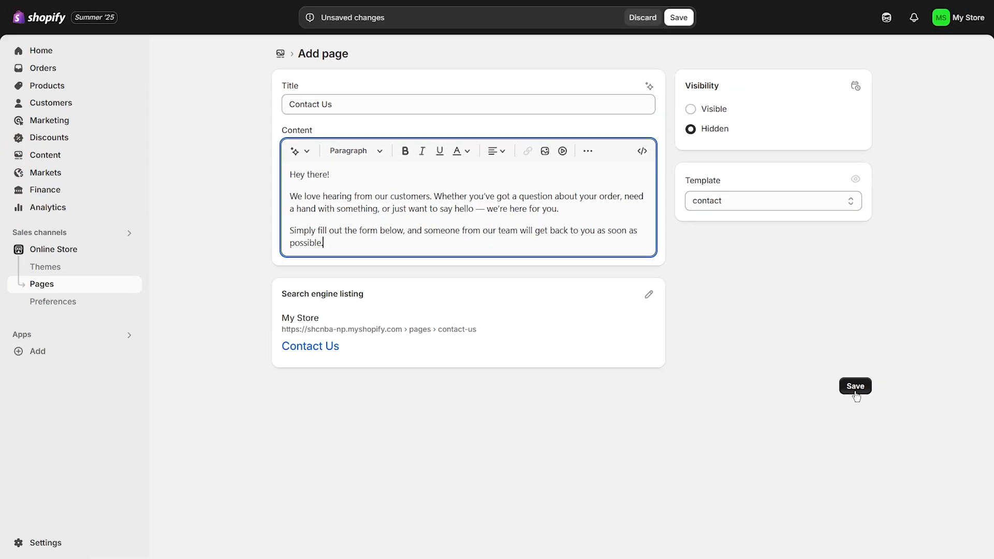
pyautogui.click(854, 387)
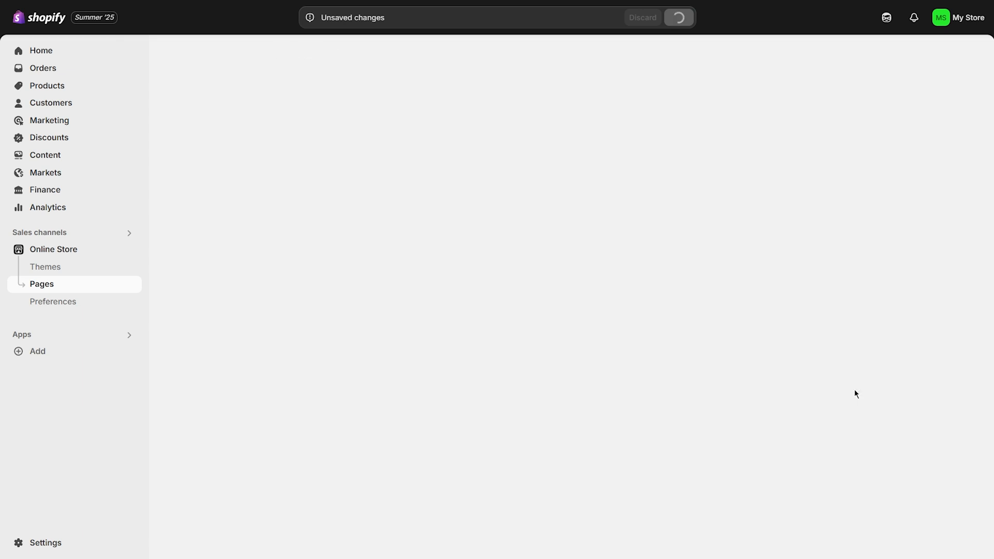
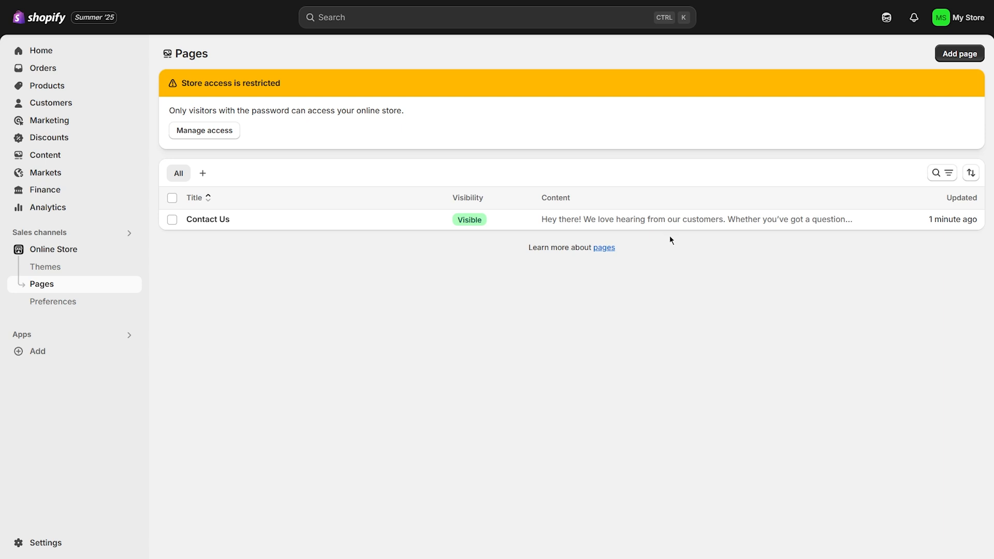
# Create a visible page titled About Me with the prepared welcome text starting "Hi there — and welcome!", and save it.
pyautogui.click(959, 54)
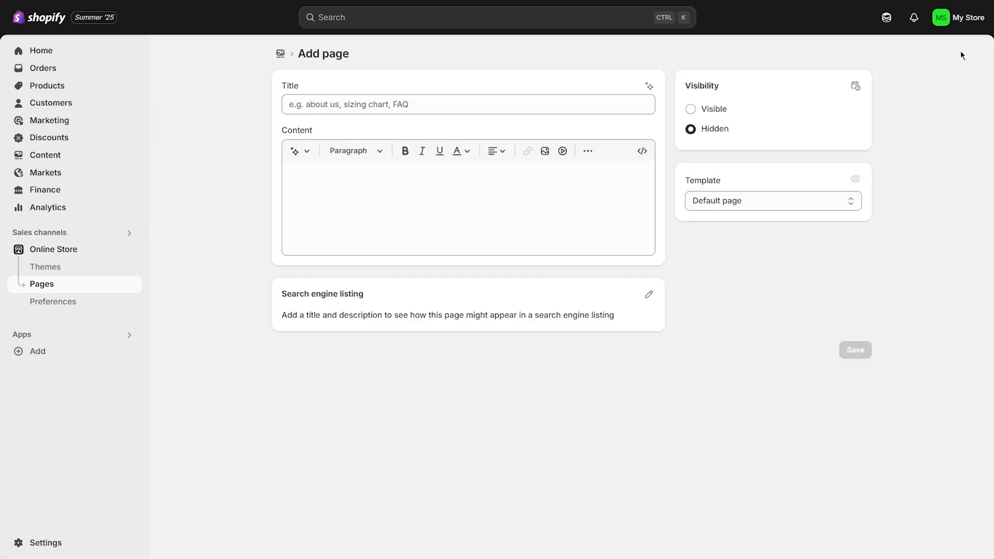
pyautogui.click(488, 105)
pyautogui.write('About Me')
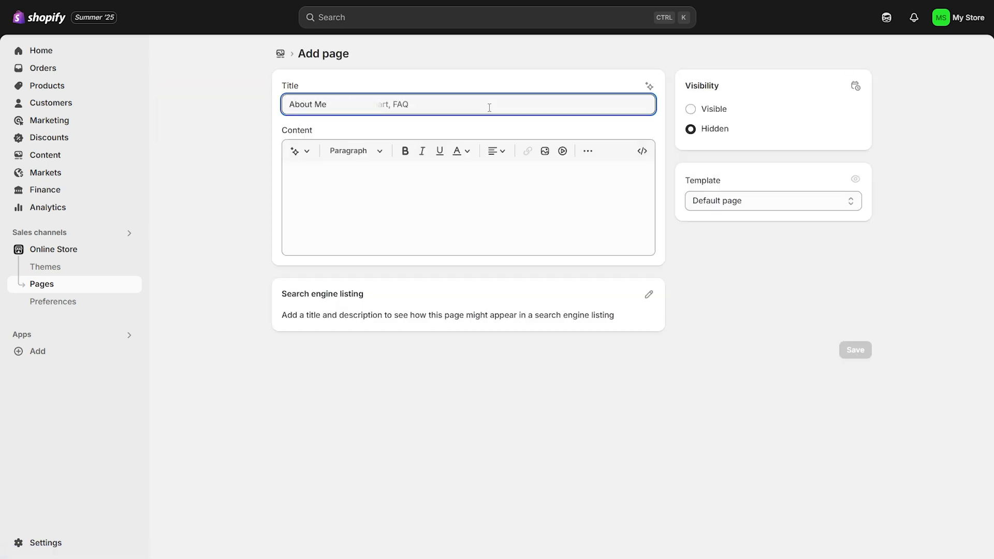
pyautogui.click(466, 173)
pyautogui.write("Hi there — and welcome! 🌙 ☁️ I'm so glad you're here. This little shop was born from a love for comfort, calm, and all things cozy. I've always believed that the spaces we live in should feel like a warm hug — and that's exactly what I set out to create with every soft, dreamy item you'll find here. From plush cloud pillows to starry sky-inspired designs, every piece is thoughtfully chosen (and often hand-designed) to bring a bit of magic and softness into your home — especially for kids, dreamers, or anyone who loves a peaceful, comforting vibe. Whether you're decorating a nursery, gifting something special, or just treating yourself, I hope these products bring as much joy to you as they bring to me in creating them. Thanks for being a part of this cozy little journey. 🧡")
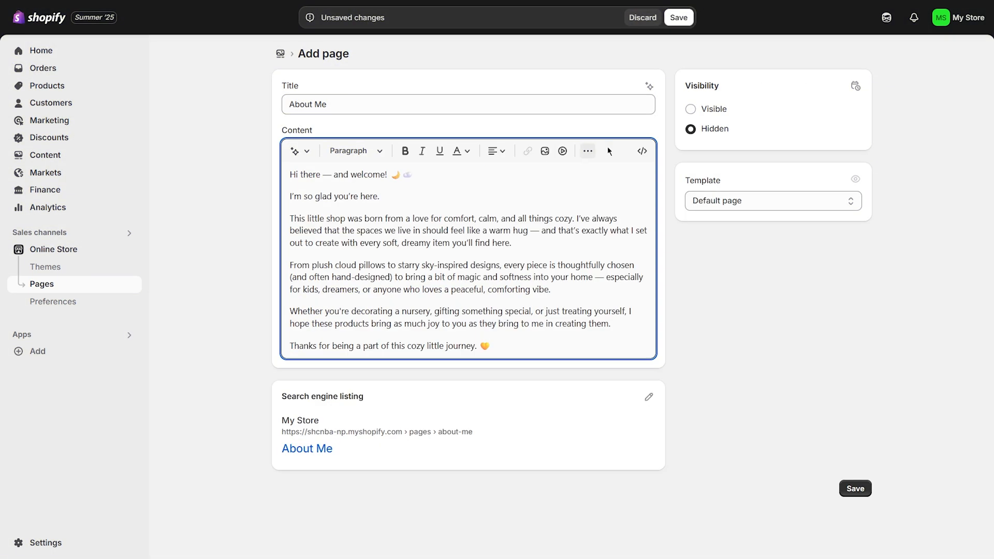
pyautogui.click(690, 110)
pyautogui.click(852, 486)
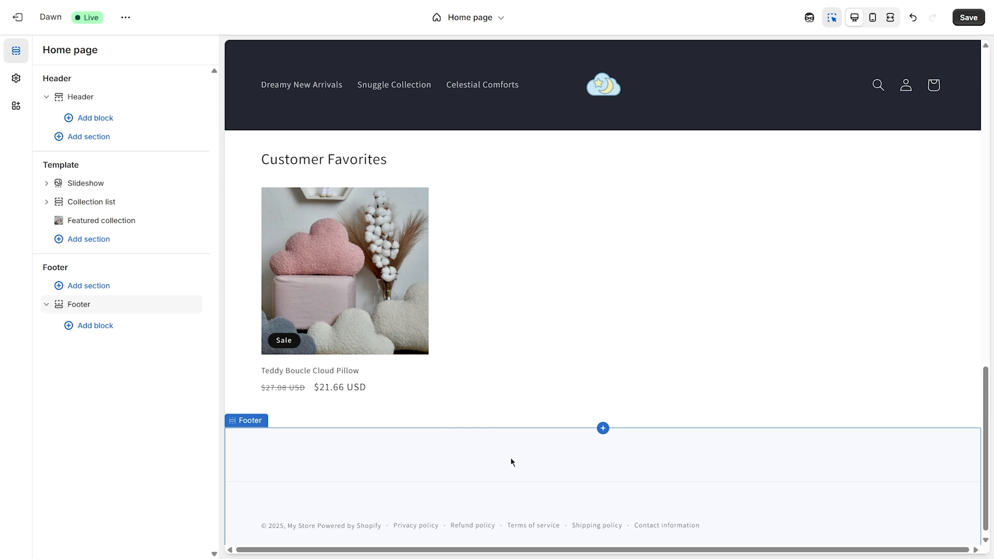
# Add a Menu block to the theme's footer and clear its heading so it has no title text.
pyautogui.click(99, 325)
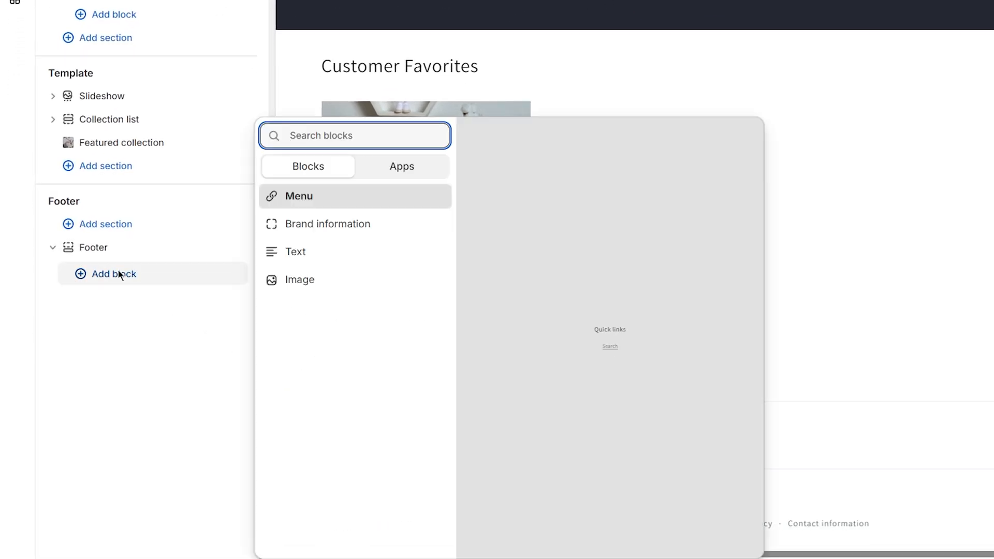
pyautogui.click(305, 200)
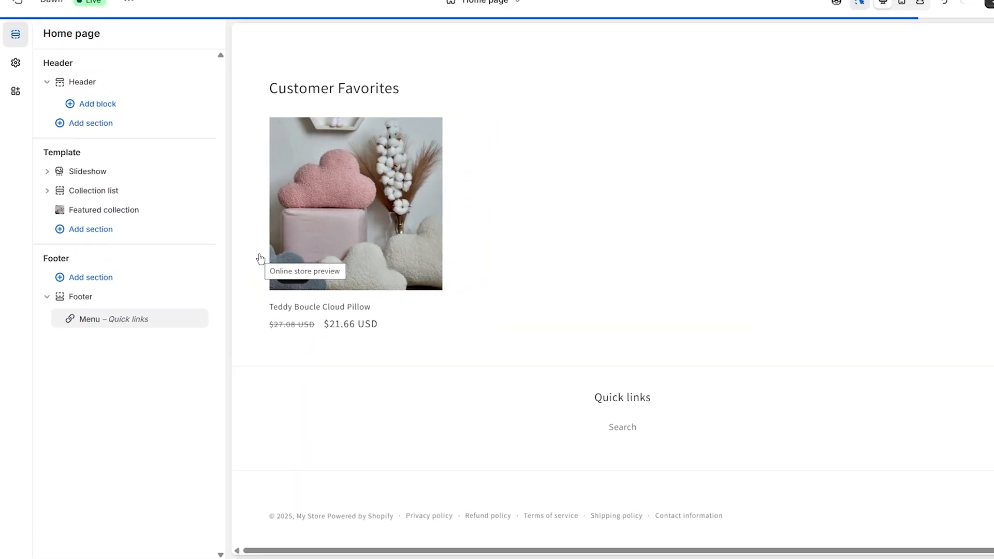
pyautogui.click(593, 405)
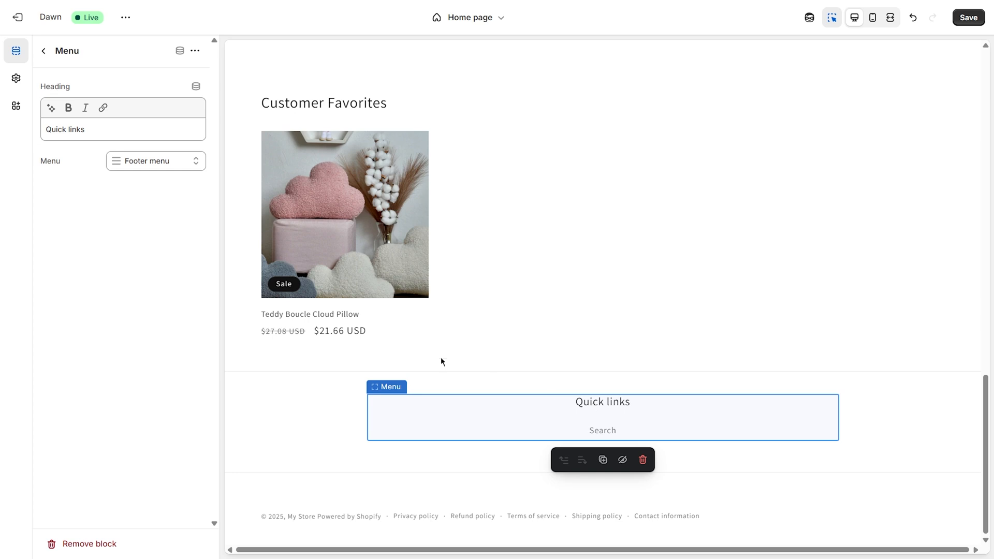
pyautogui.tripleClick(102, 130)
pyautogui.press('BackSpace')
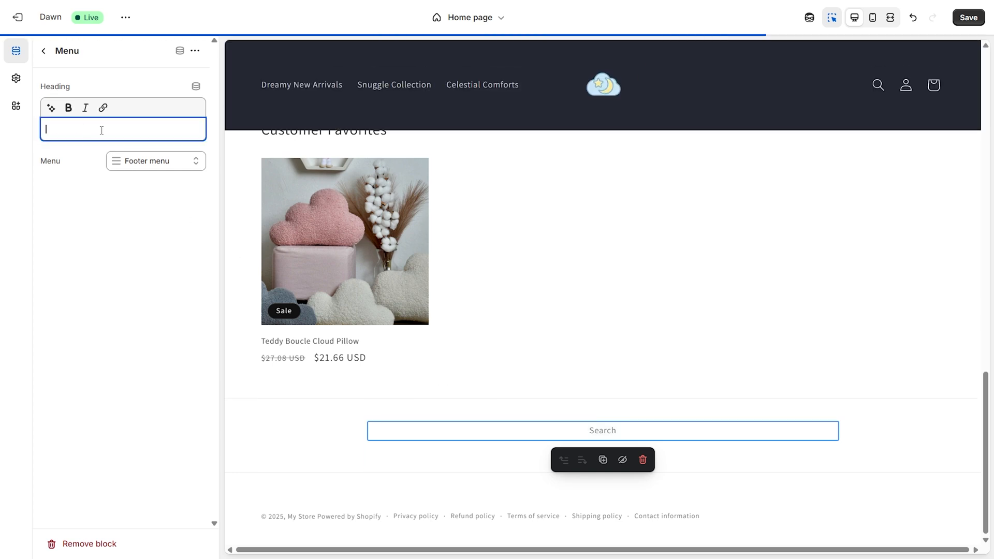
pyautogui.click(83, 154)
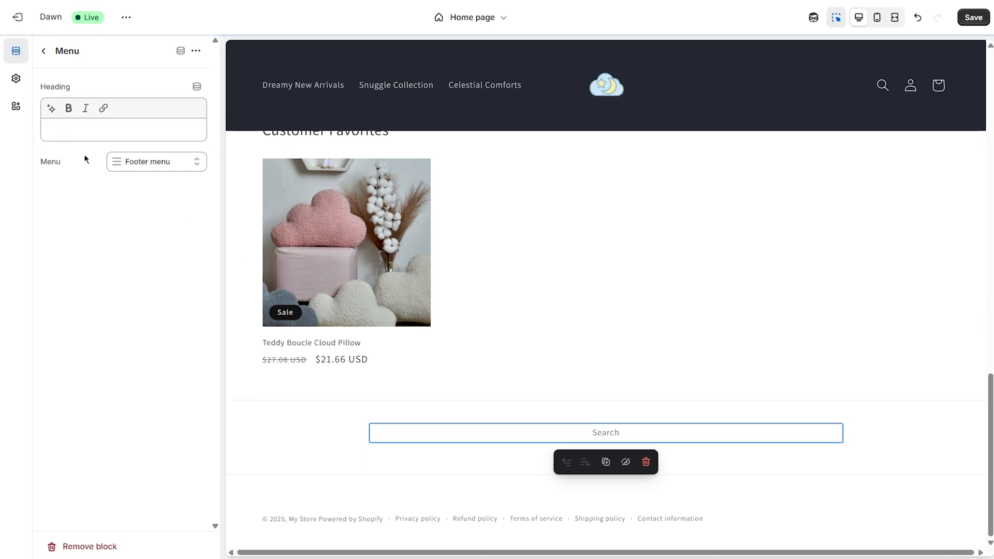
# Open the block's Footer menu for editing and delete its Search item.
pyautogui.click(175, 162)
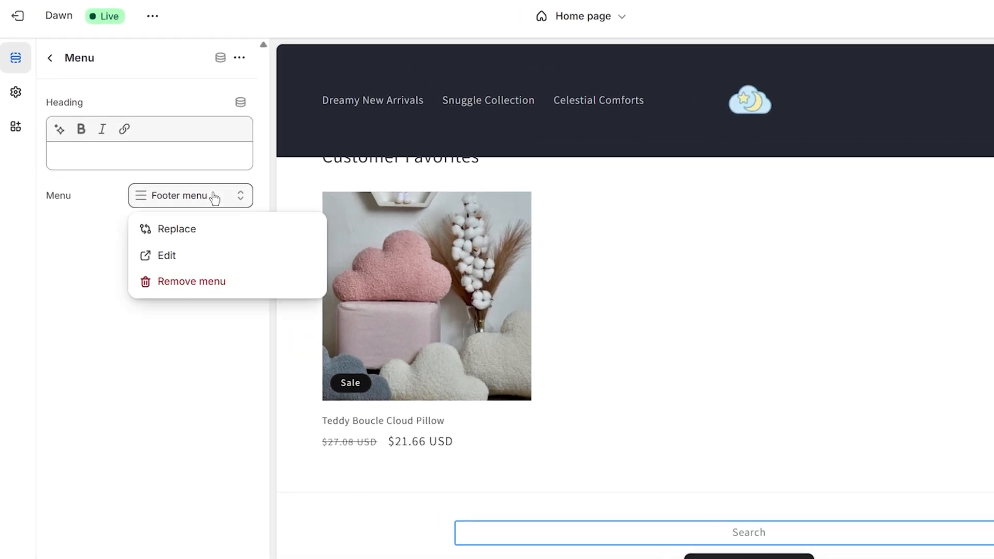
pyautogui.click(165, 256)
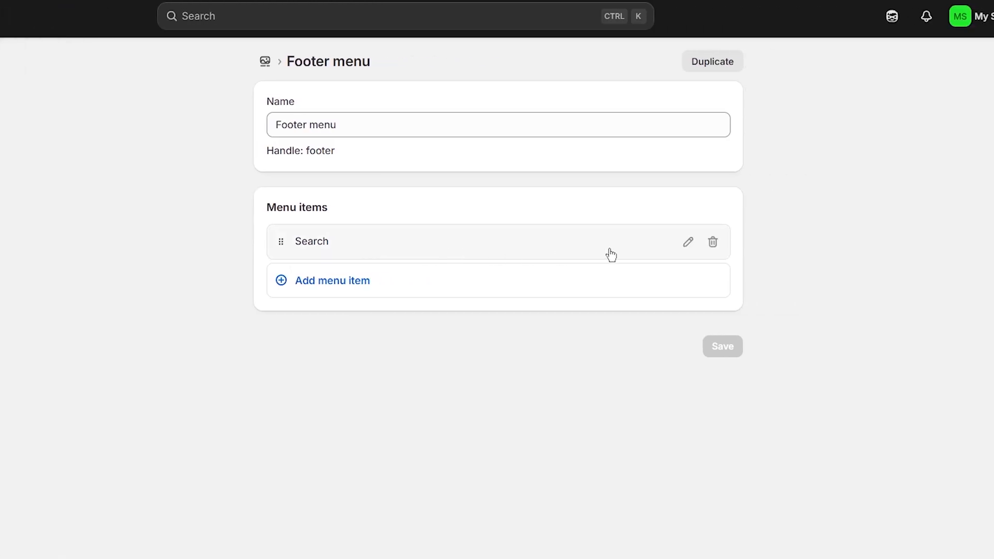
pyautogui.click(712, 241)
pyautogui.click(606, 384)
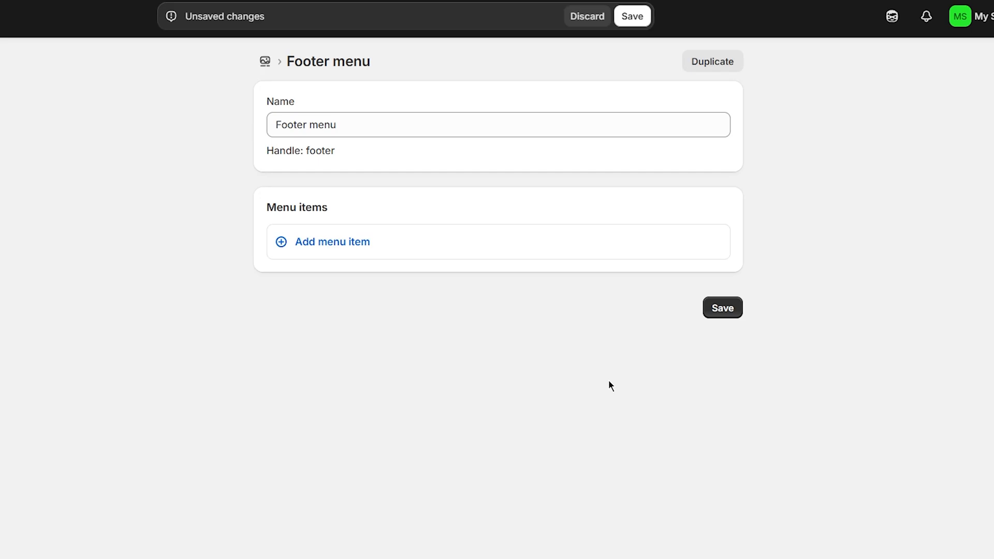
# Add Contact Information, Privacy Policy, Refund Policy, Shipping Policy and Terms of Service as footer menu items, save, and turn off the theme footer's policy links.
pyautogui.click(338, 243)
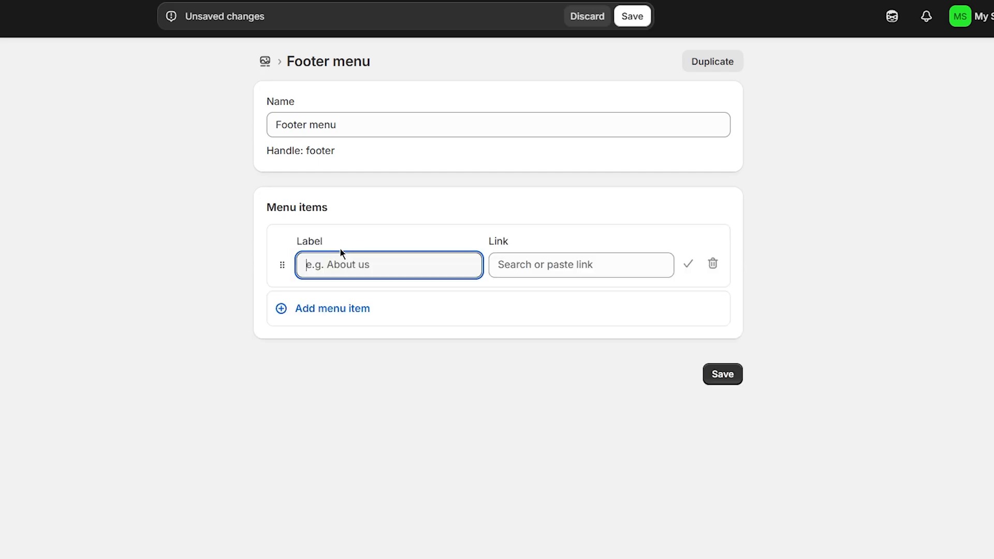
pyautogui.click(545, 269)
pyautogui.click(579, 409)
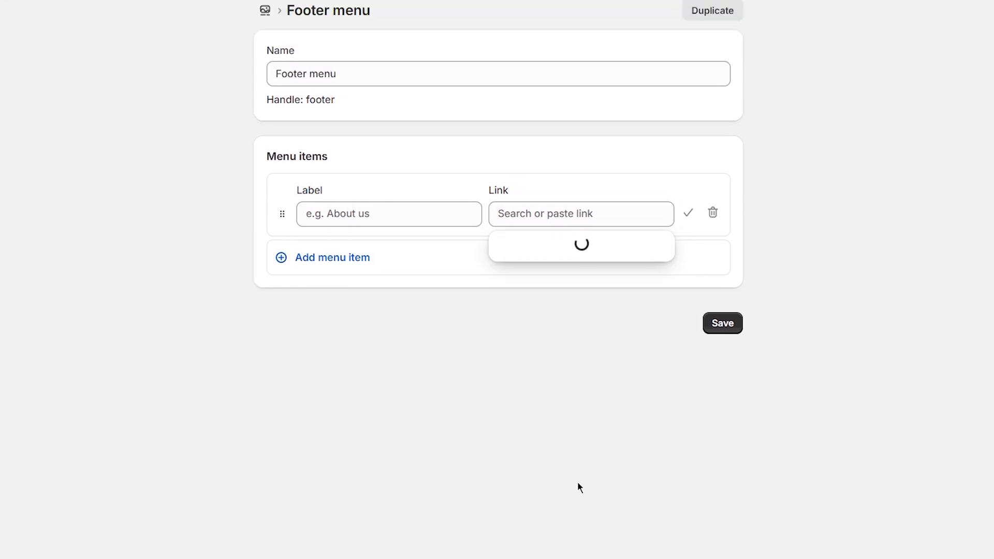
pyautogui.click(566, 275)
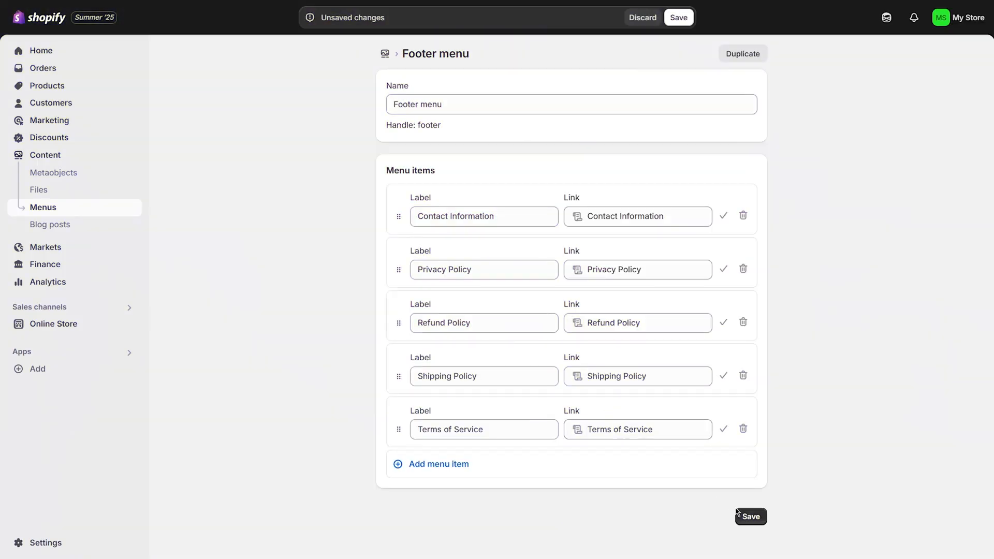
pyautogui.click(748, 515)
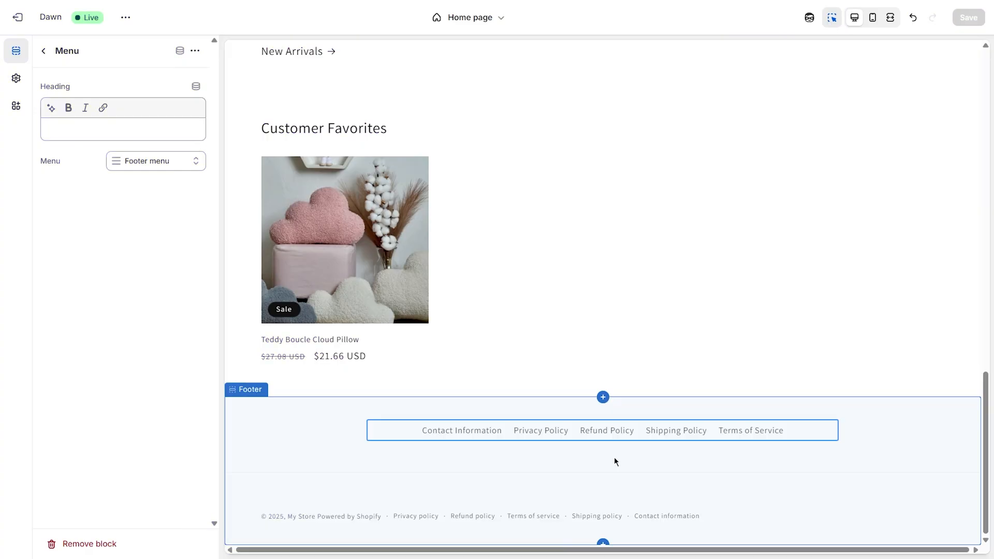
pyautogui.click(615, 460)
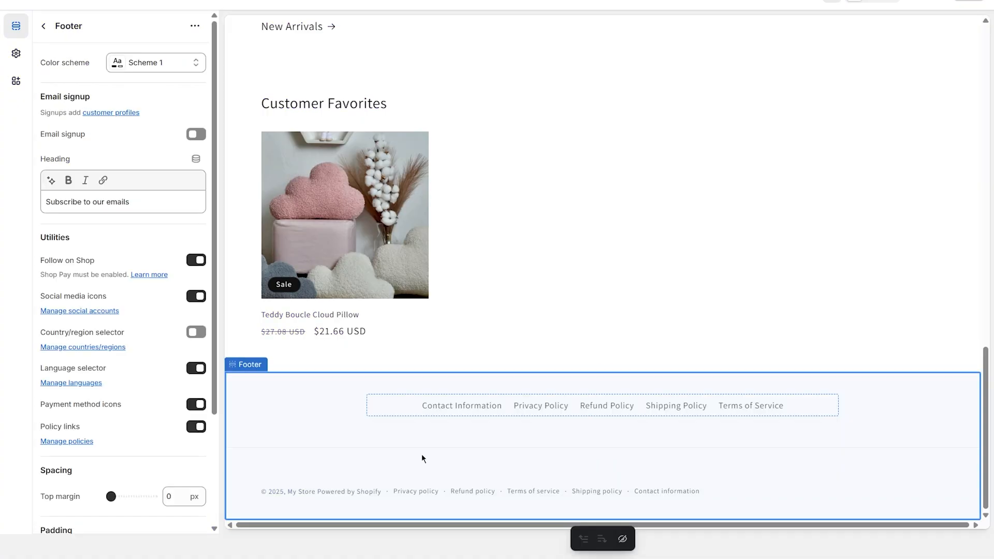
pyautogui.click(195, 428)
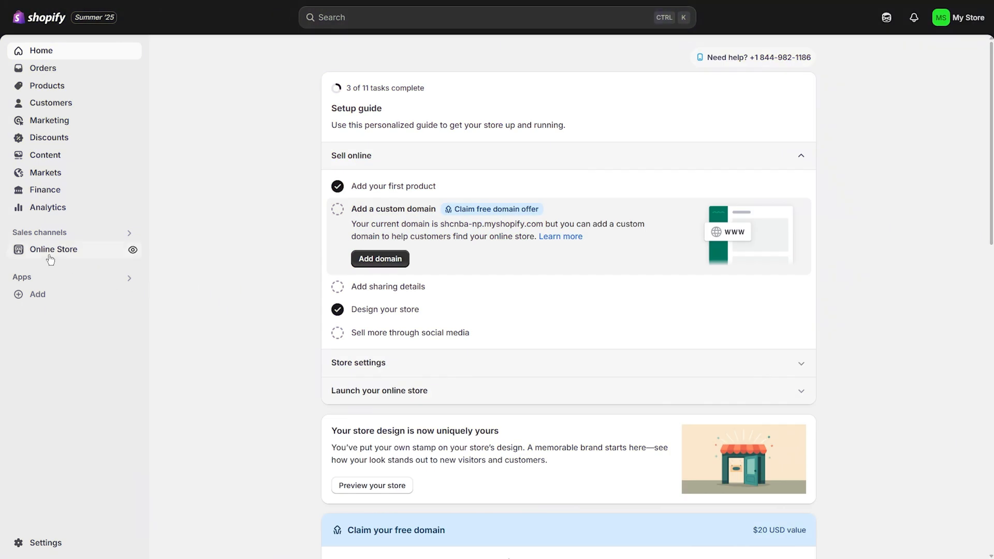
# Search the Dawn theme's default content for Links, blank out the "Powered by Shopify" text, and save.
pyautogui.click(48, 253)
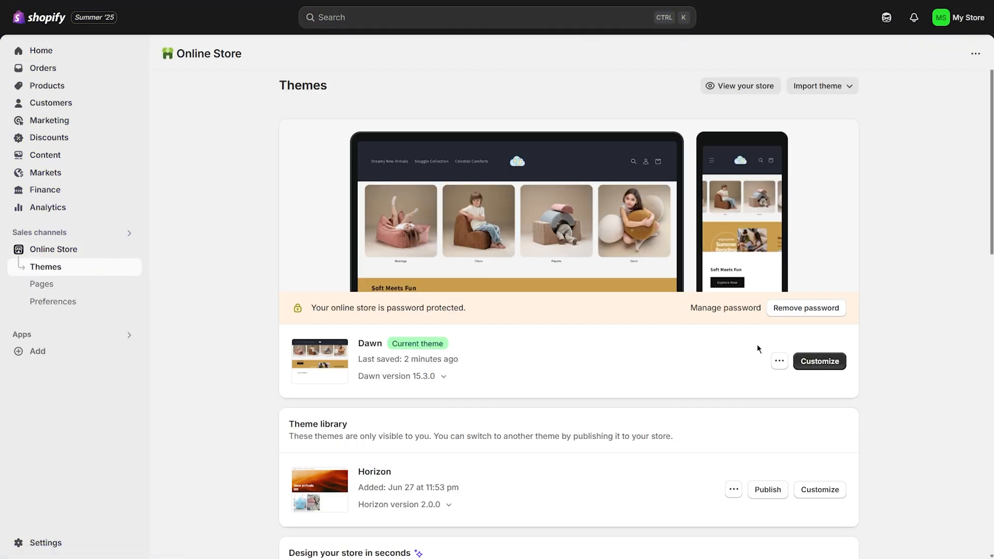
pyautogui.click(779, 362)
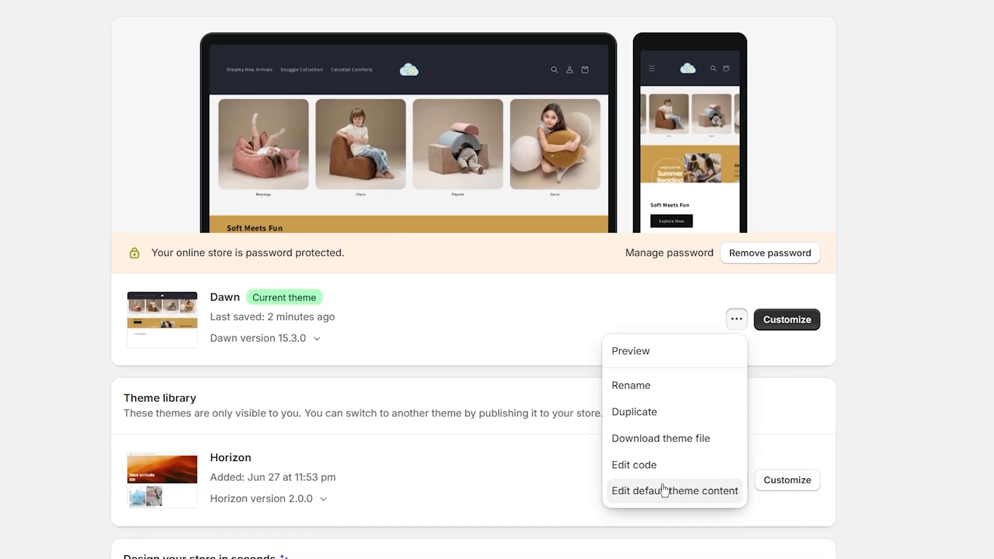
pyautogui.click(664, 491)
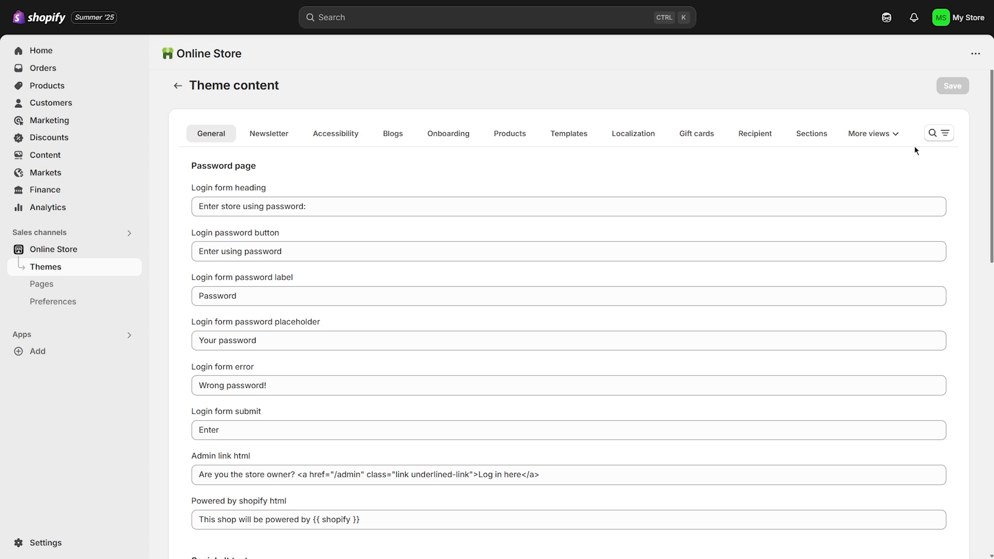
pyautogui.click(932, 135)
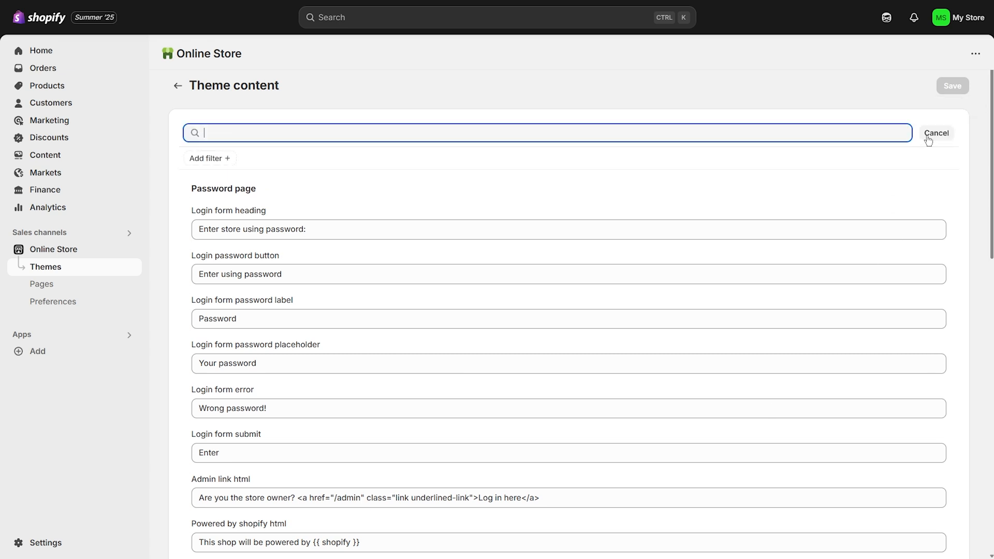
pyautogui.write('Links')
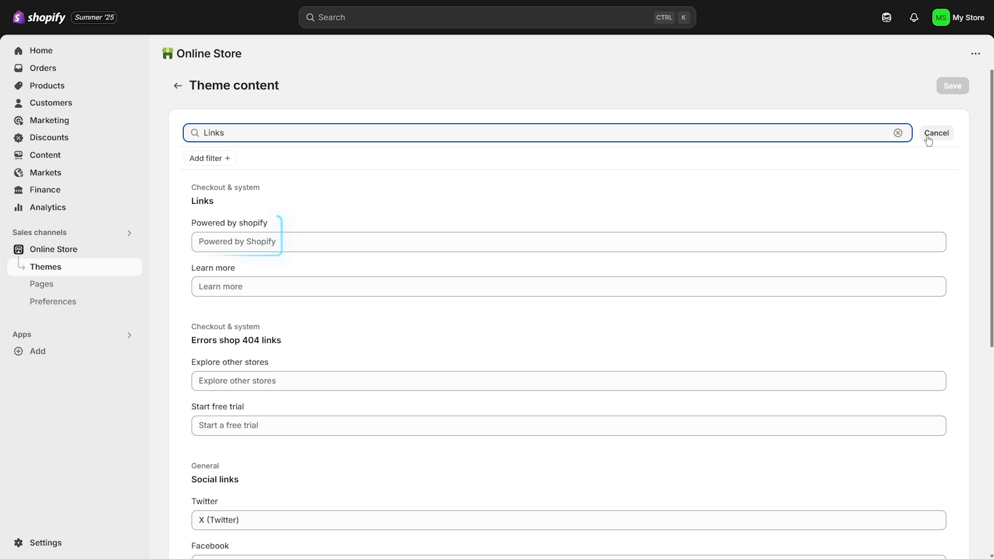
pyautogui.click(313, 245)
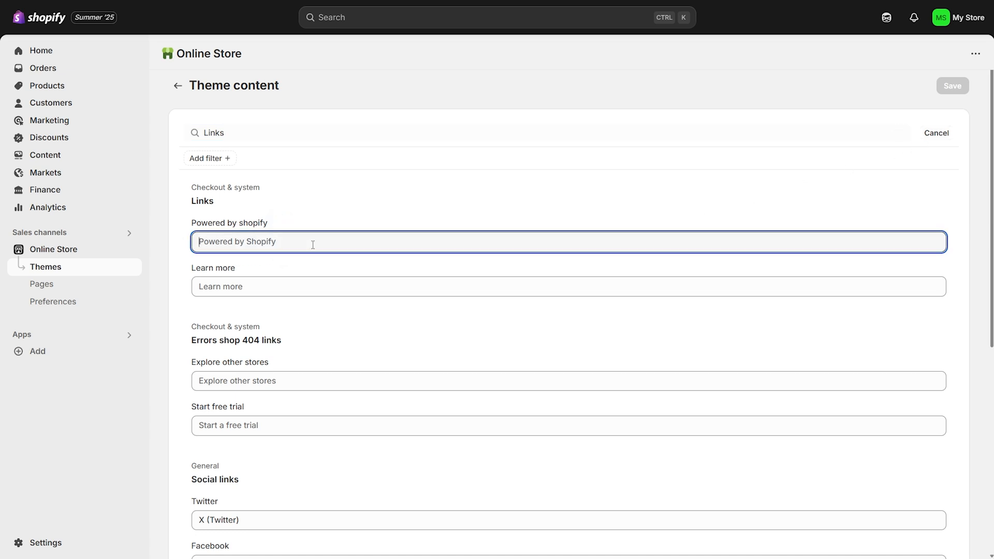
pyautogui.hotkey('ctrl', 'a')
pyautogui.press('BackSpace')
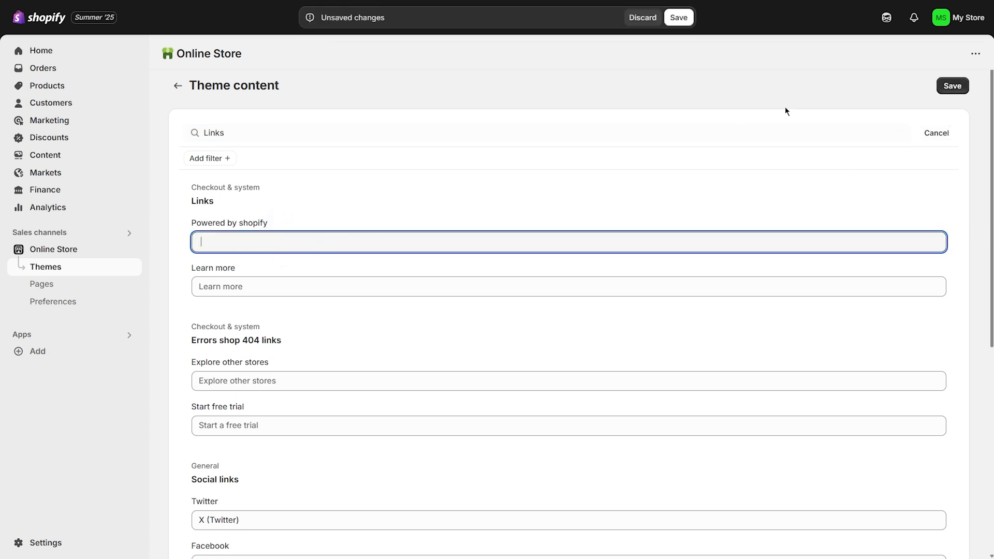
pyautogui.click(949, 87)
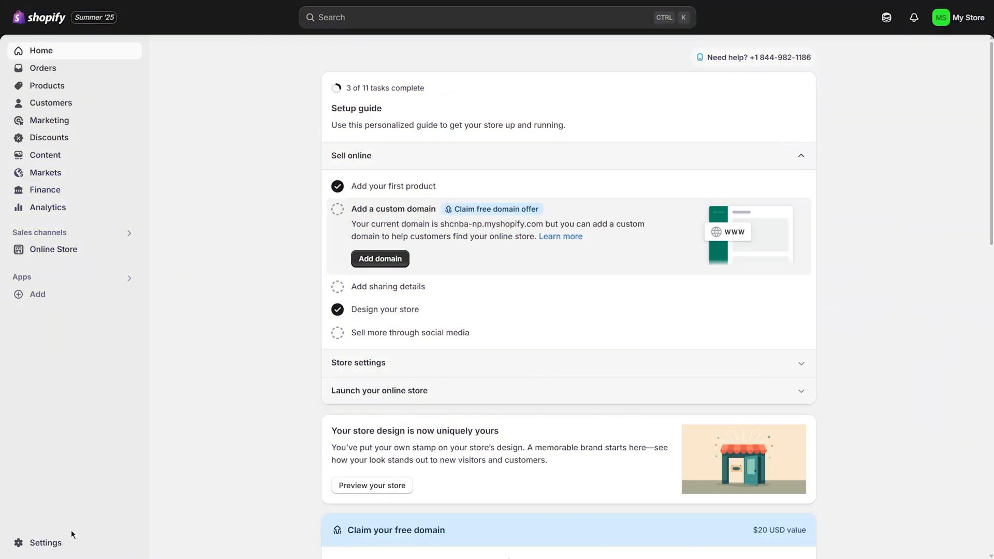
# Change the store name to SoftWhimsy in the general store details and save the profile.
pyautogui.click(50, 542)
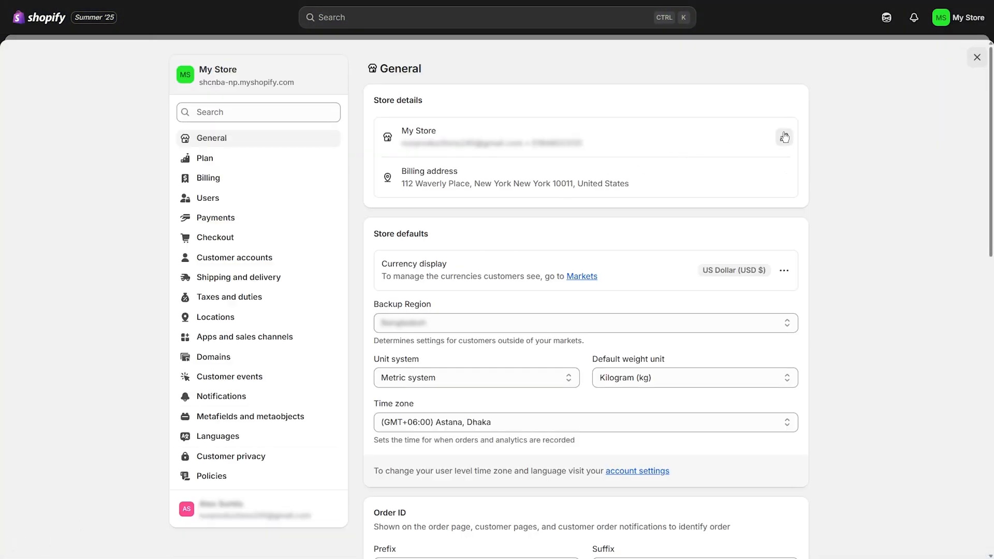
pyautogui.click(784, 137)
pyautogui.click(391, 237)
pyautogui.hotkey('ctrl', 'a')
pyautogui.write('SoftWhimsy')
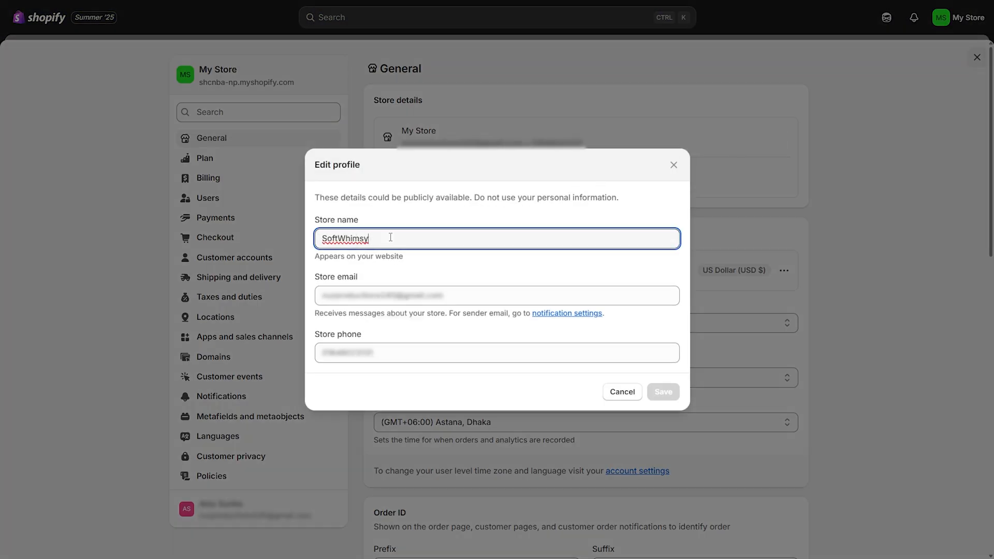
pyautogui.click(660, 392)
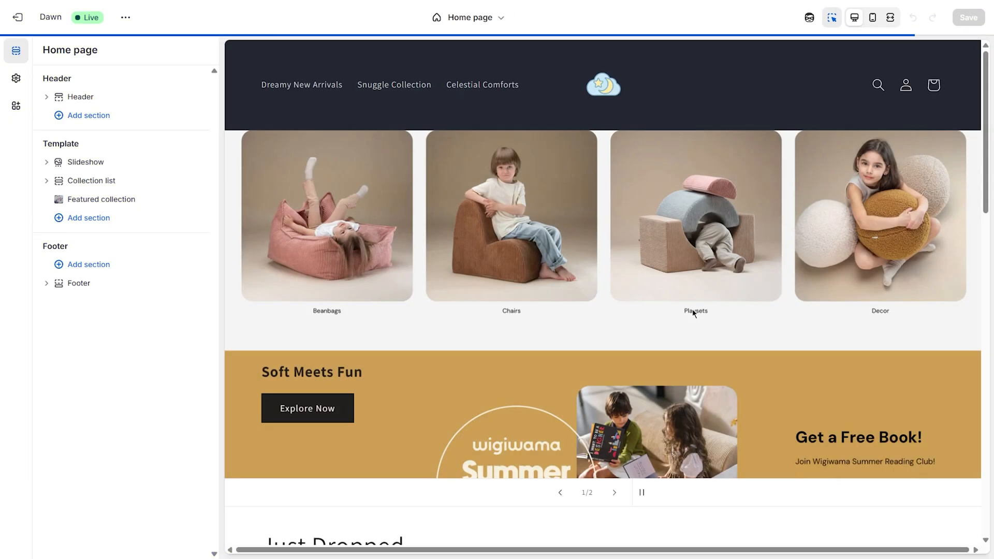
# Set the cloud and moon logo image as the store's favicon in the Dawn theme settings.
pyautogui.scroll(-10, 691, 309)
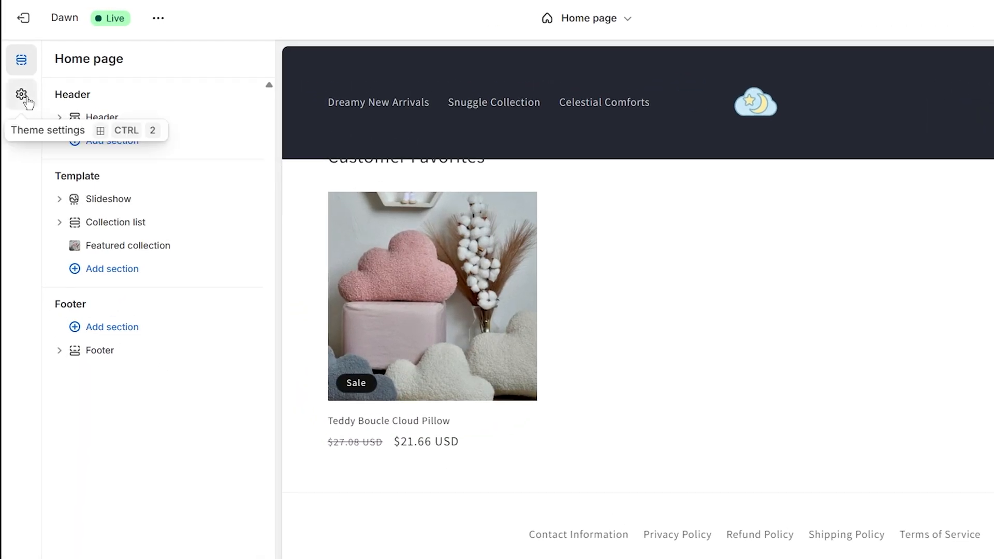
pyautogui.click(15, 77)
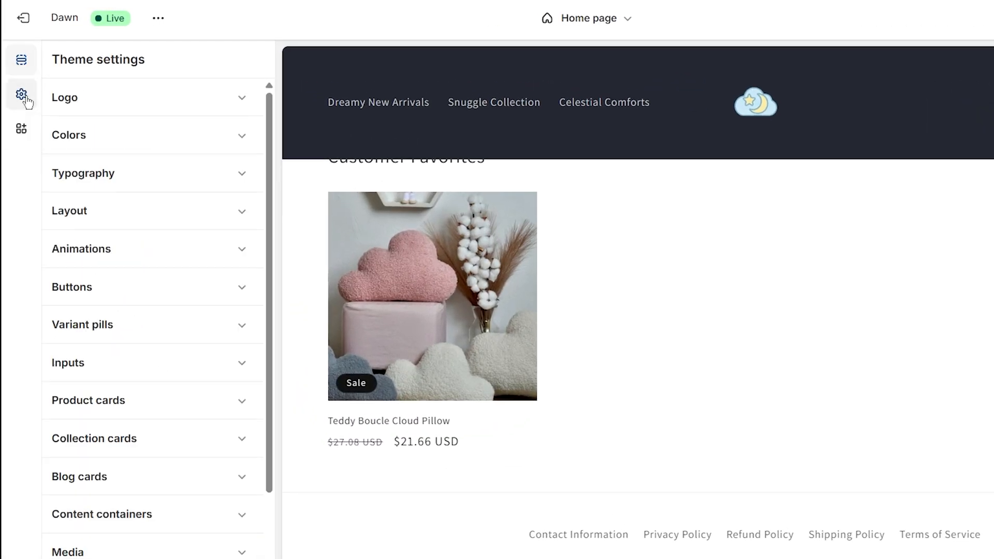
pyautogui.click(130, 100)
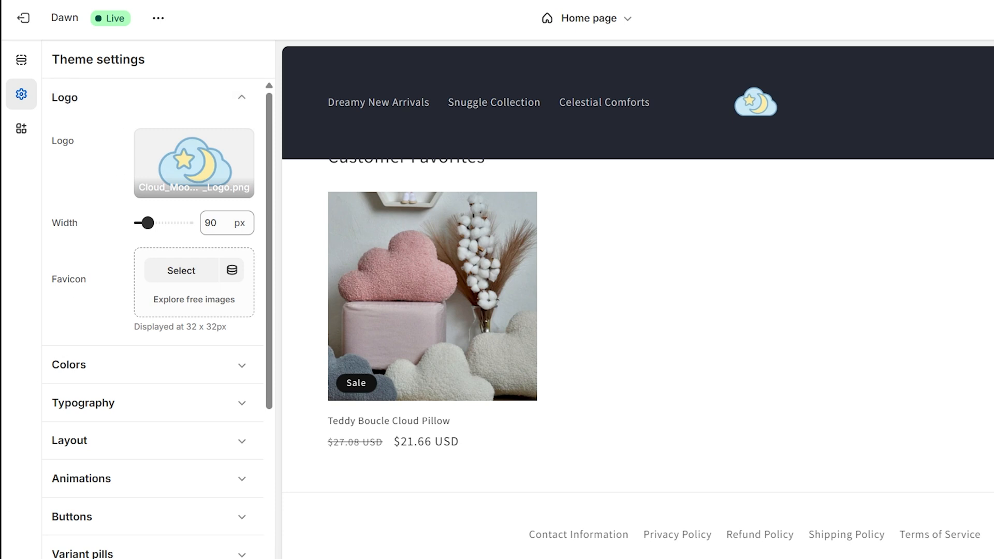
pyautogui.moveTo(2, 424); pyautogui.dragTo(177, 284)
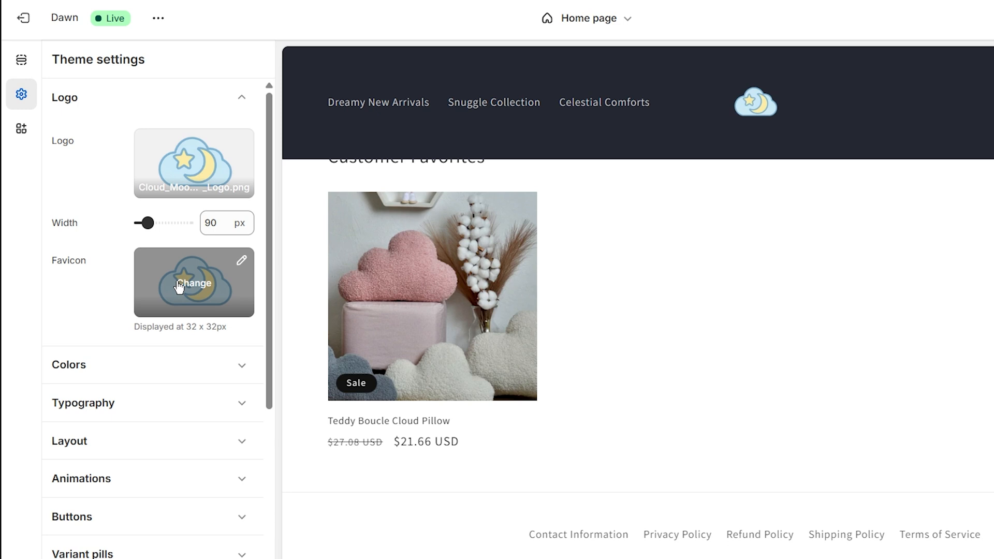
# Look through the Colors, Typography, Layout and Animations options in the Dawn theme settings.
pyautogui.click(131, 365)
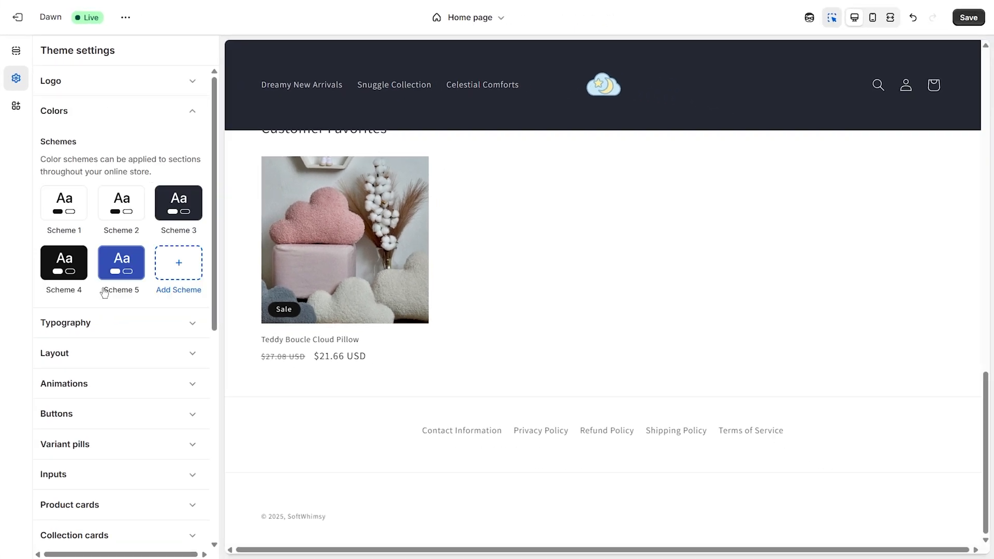
pyautogui.click(96, 323)
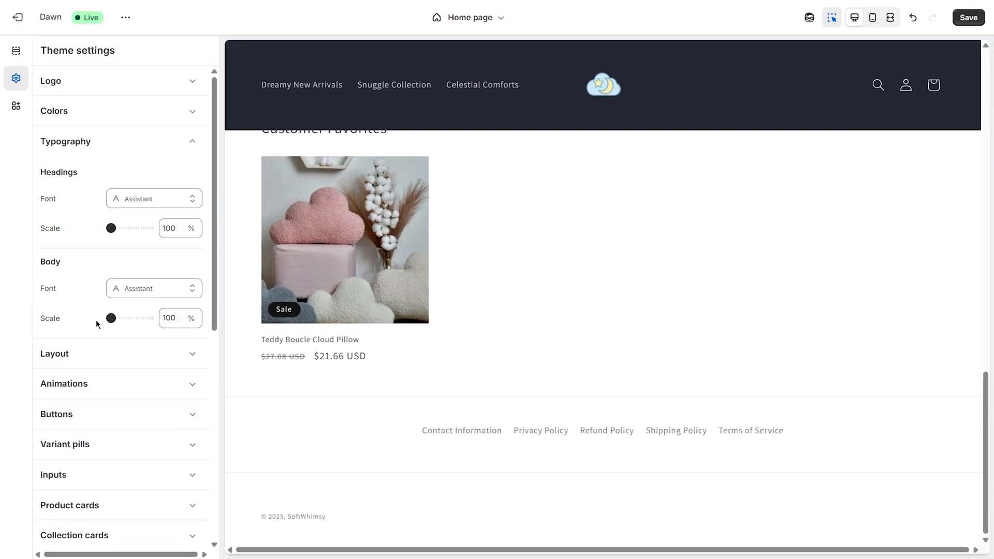
pyautogui.click(96, 352)
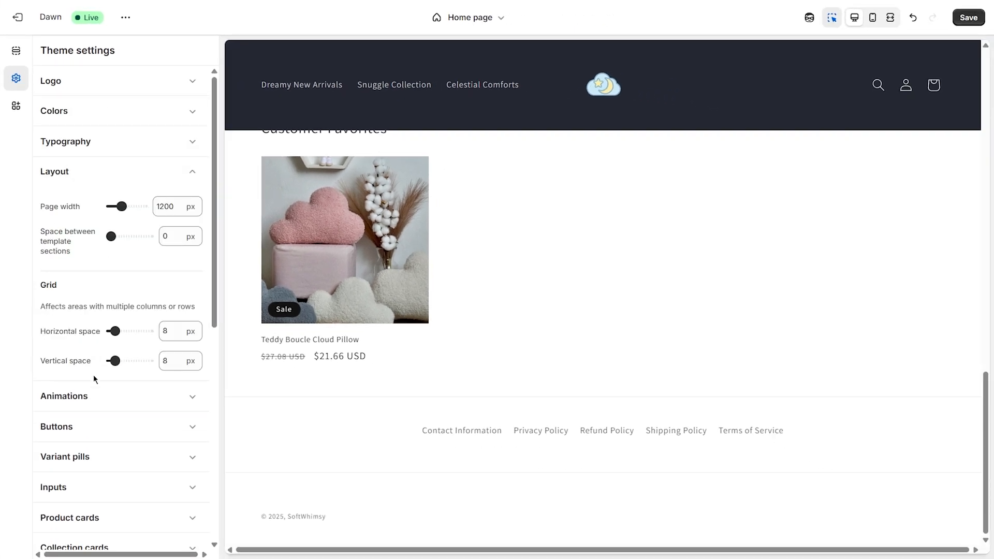
pyautogui.click(94, 396)
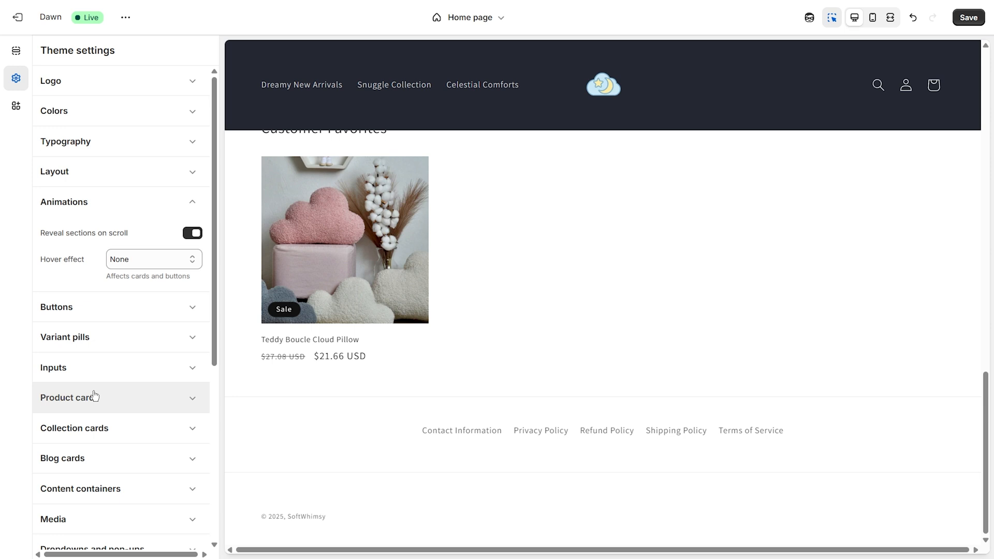
# Set the headings font in the theme's typography settings to Montserrat Regular.
pyautogui.click(78, 118)
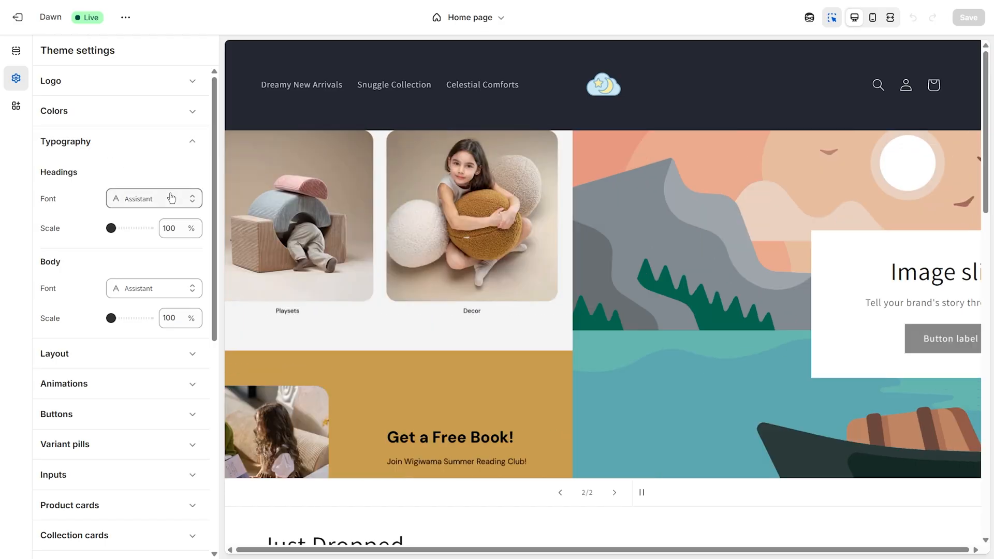
pyautogui.click(171, 197)
pyautogui.click(123, 81)
pyautogui.write('Montserrat')
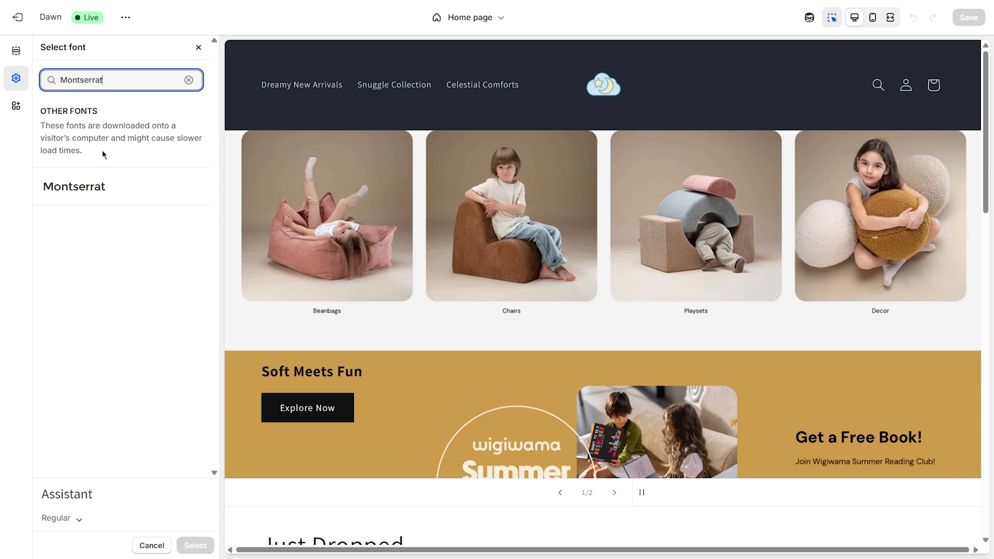
pyautogui.click(86, 186)
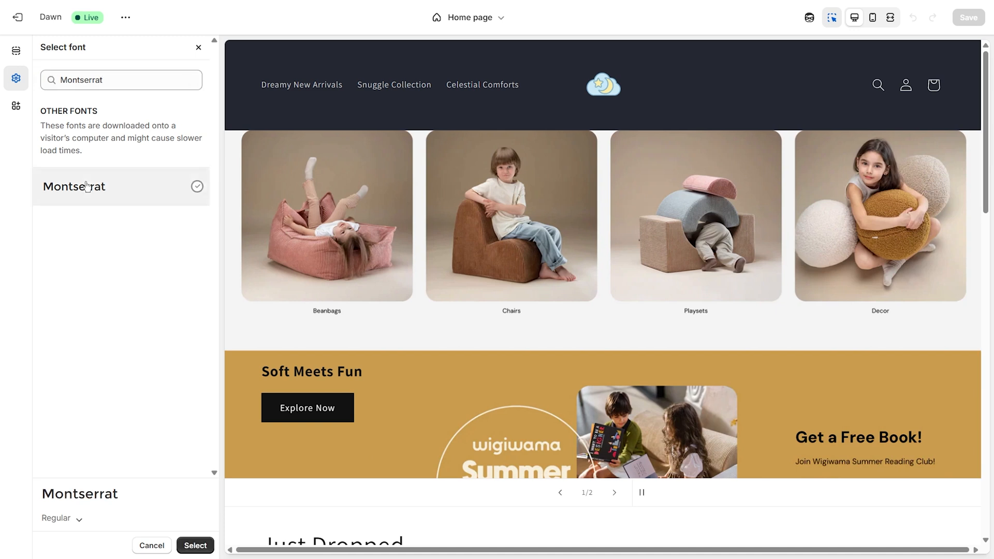
pyautogui.click(195, 544)
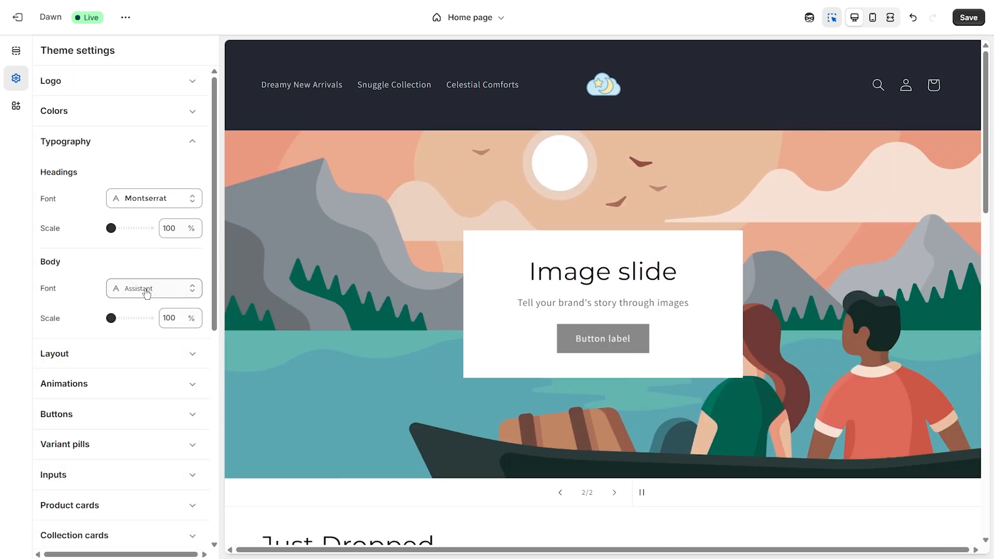
# Set the body font in the theme's typography settings to Lato Regular.
pyautogui.click(146, 290)
pyautogui.click(116, 80)
pyautogui.write('Lato')
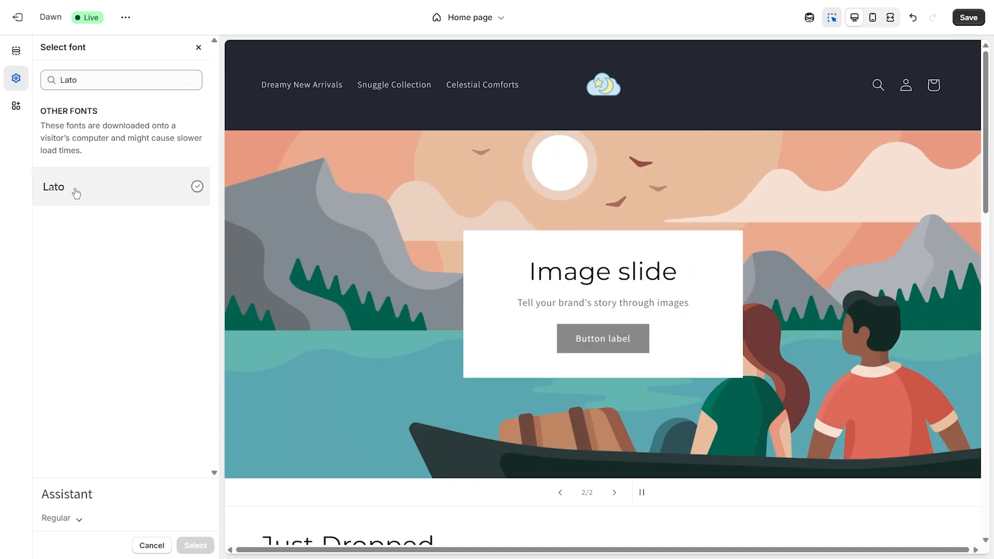
pyautogui.click(74, 189)
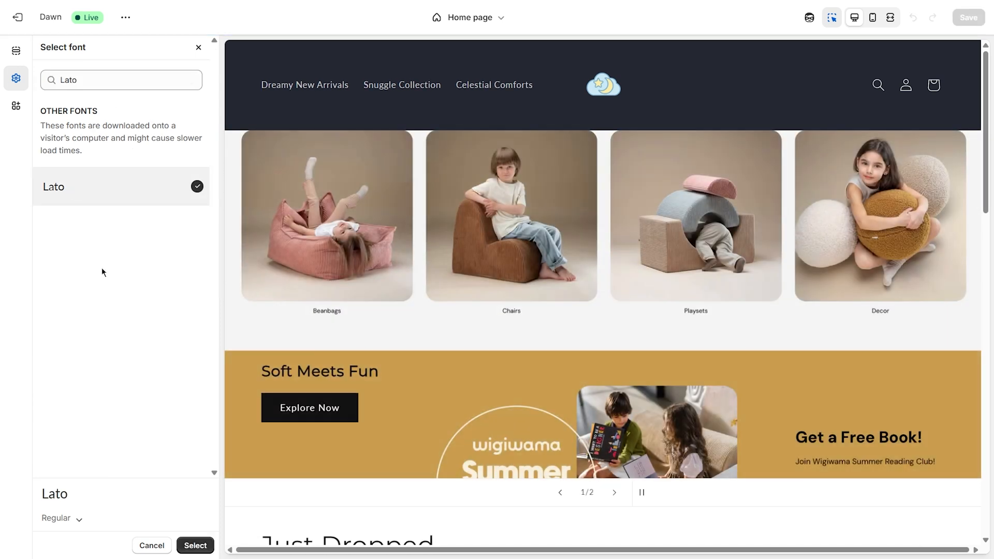
pyautogui.click(195, 545)
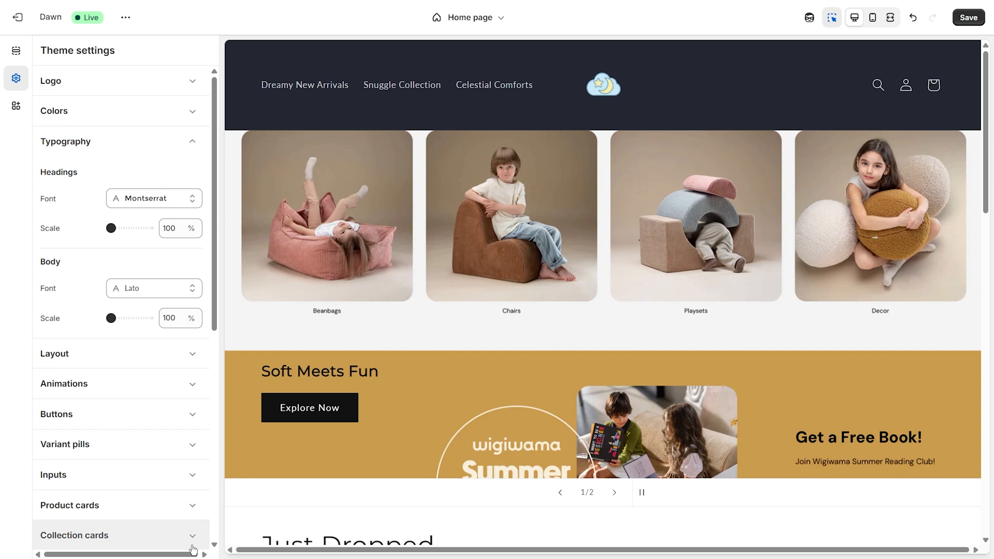
# Set the theme's animation hover effect for cards and buttons to 3D lift.
pyautogui.click(139, 386)
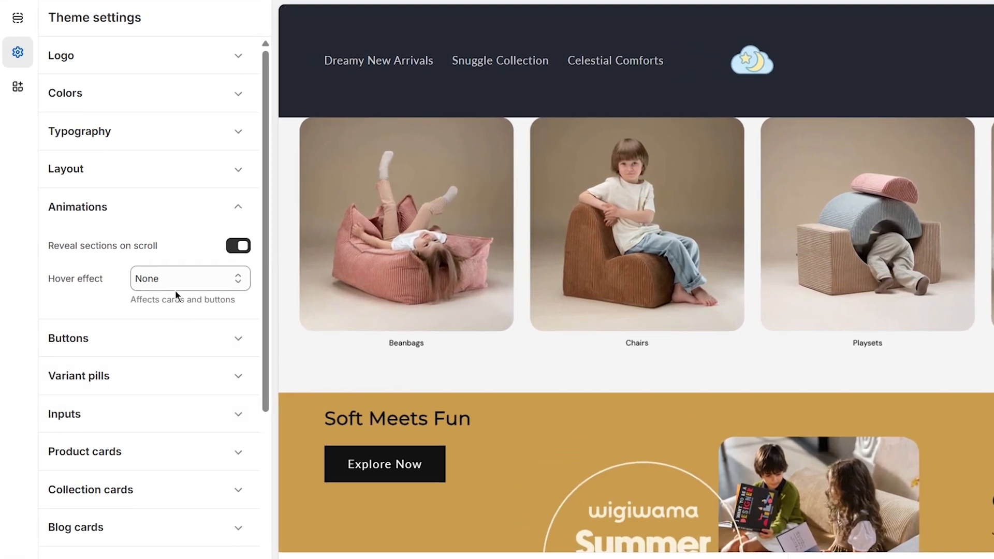
pyautogui.click(163, 275)
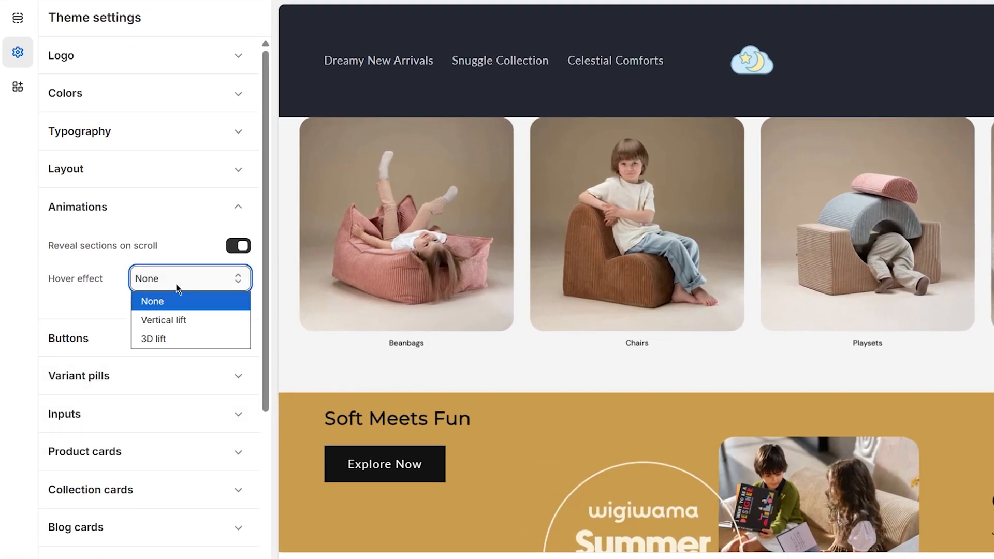
pyautogui.click(165, 339)
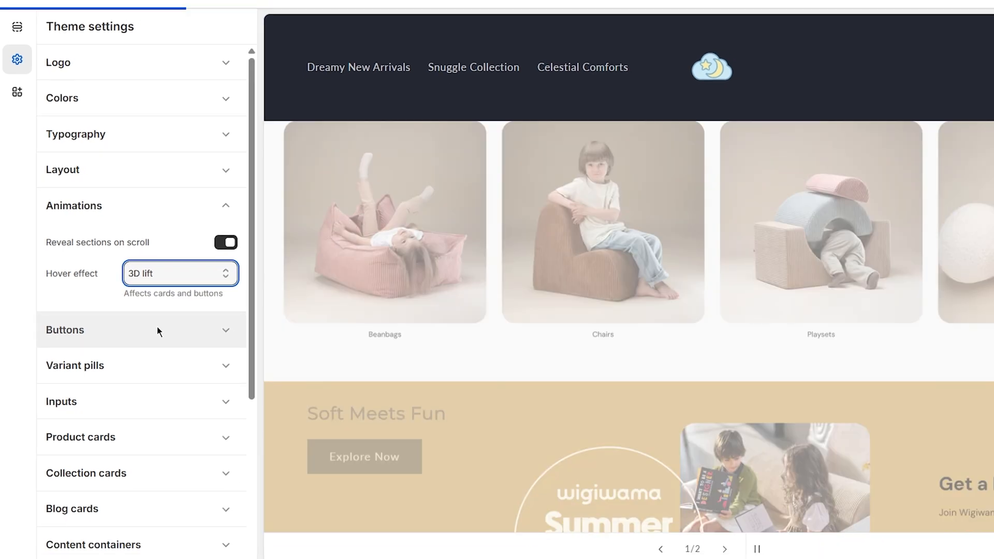
# Check the hover effect on the Customer Favorites product card and look over the Teddy Boucle Cloud Pillow product page.
pyautogui.scroll(-15, 477, 349)
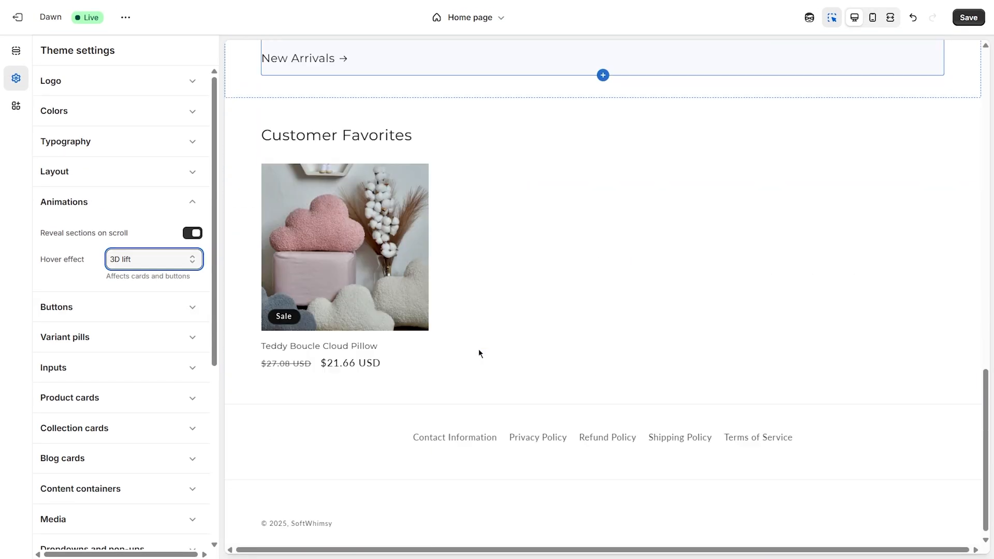
pyautogui.click(476, 279)
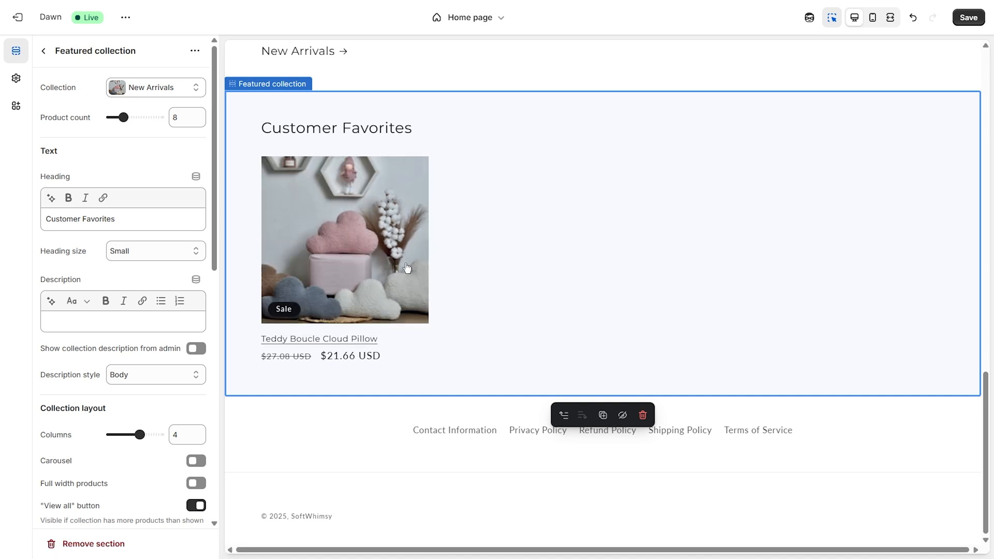
pyautogui.click(349, 255)
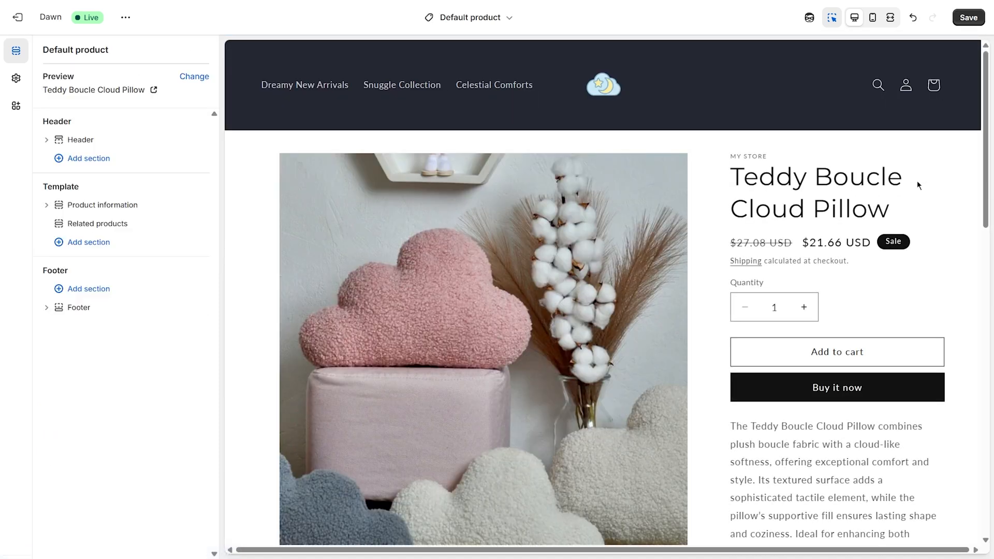
pyautogui.scroll(-2, 982, 254)
pyautogui.moveTo(980, 250); pyautogui.dragTo(912, 186)
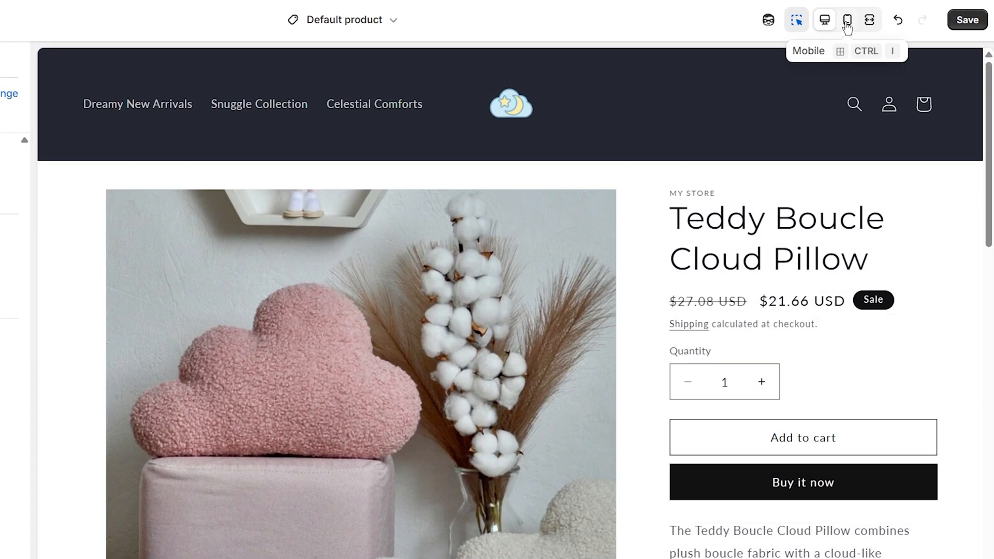
# Preview the Teddy Boucle Cloud Pillow product page in the mobile view and return to the desktop view.
pyautogui.click(846, 23)
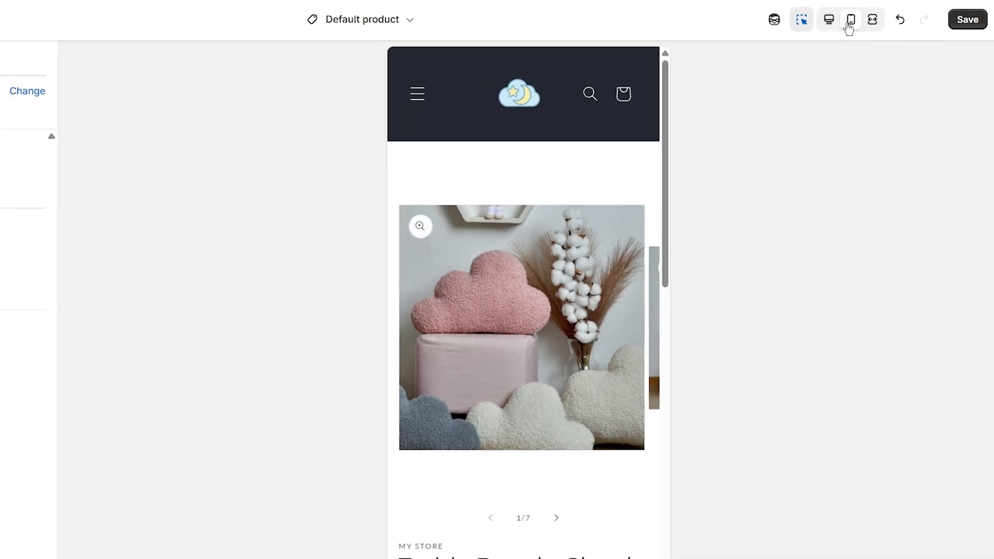
pyautogui.moveTo(720, 142); pyautogui.dragTo(718, 119)
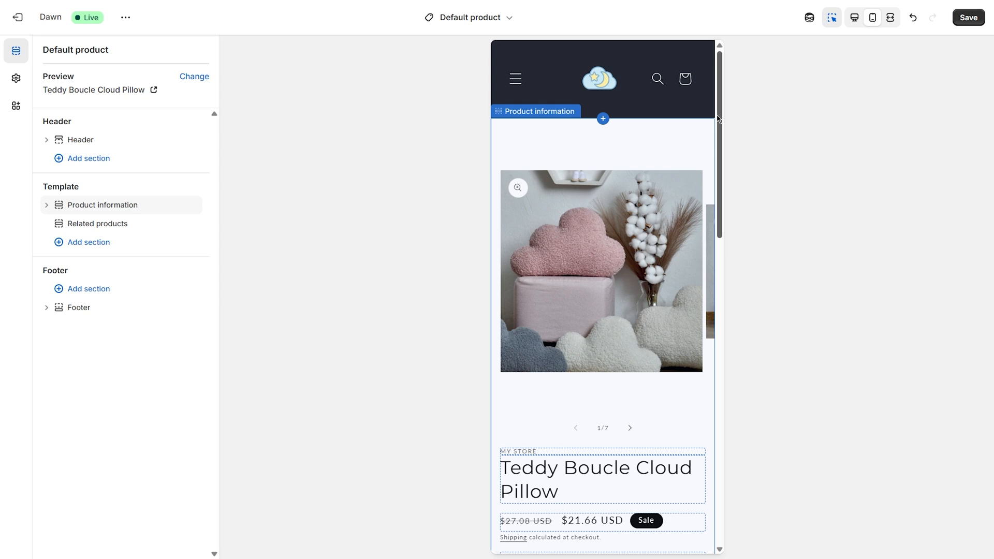
pyautogui.click(853, 18)
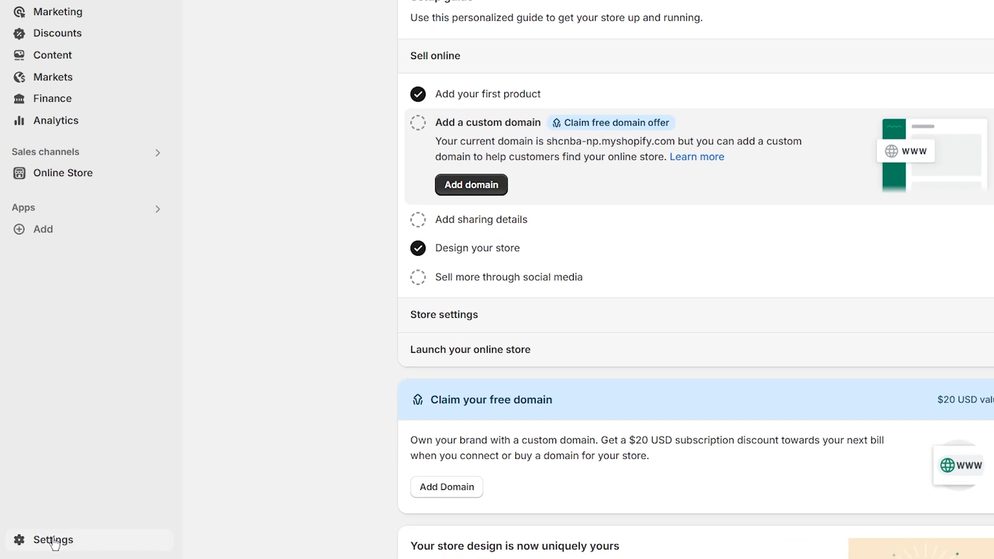
# Open the store's payment settings and search the available additional payment methods.
pyautogui.click(55, 538)
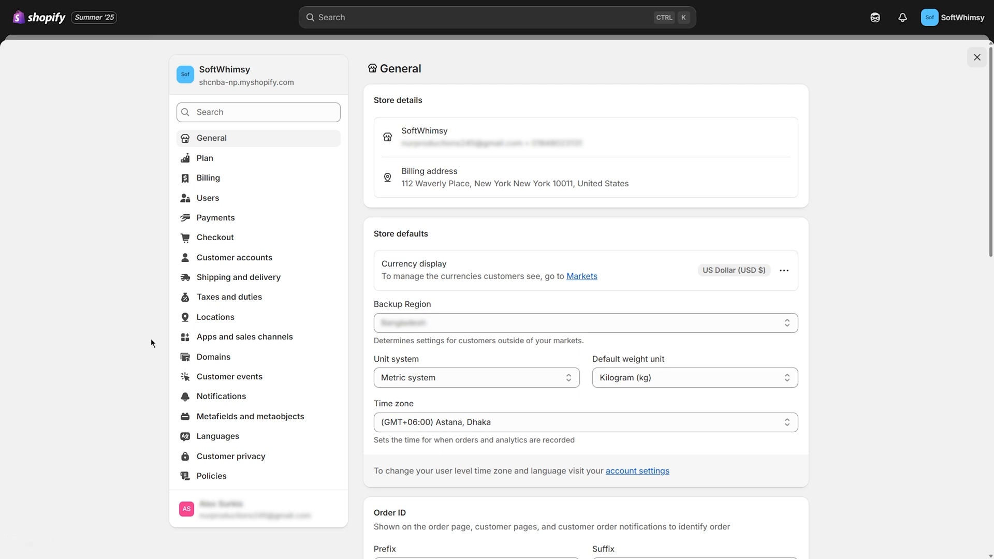
pyautogui.click(206, 222)
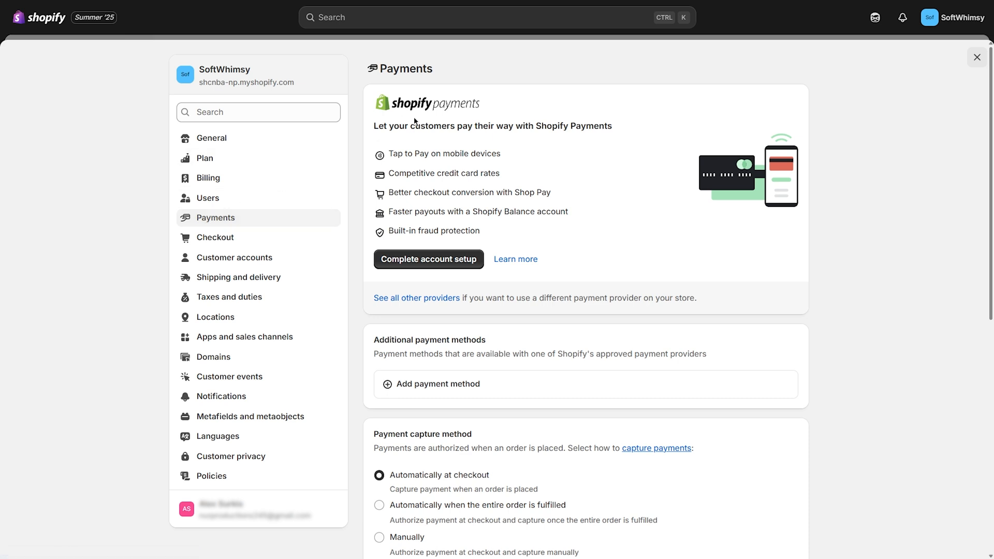
pyautogui.click(438, 383)
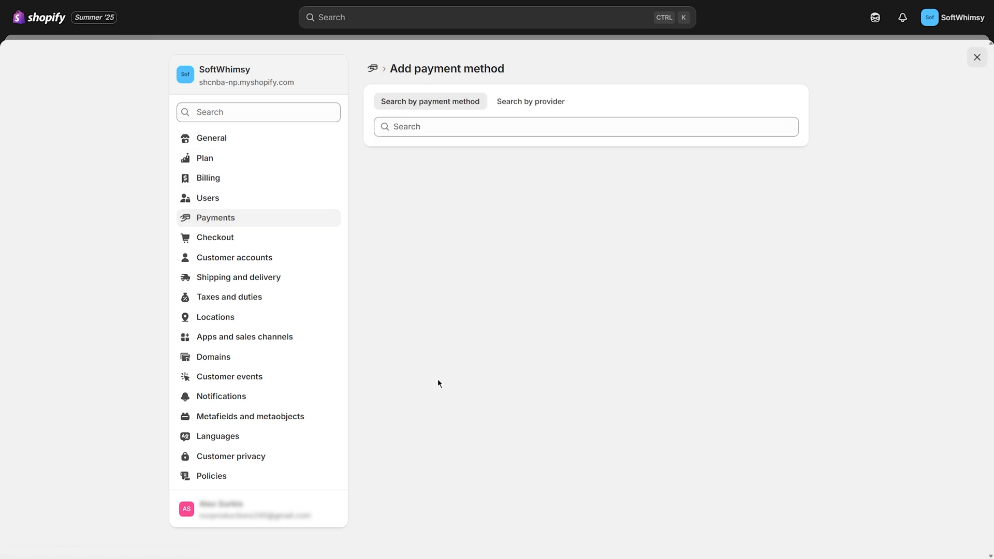
pyautogui.click(444, 129)
pyautogui.write('p')
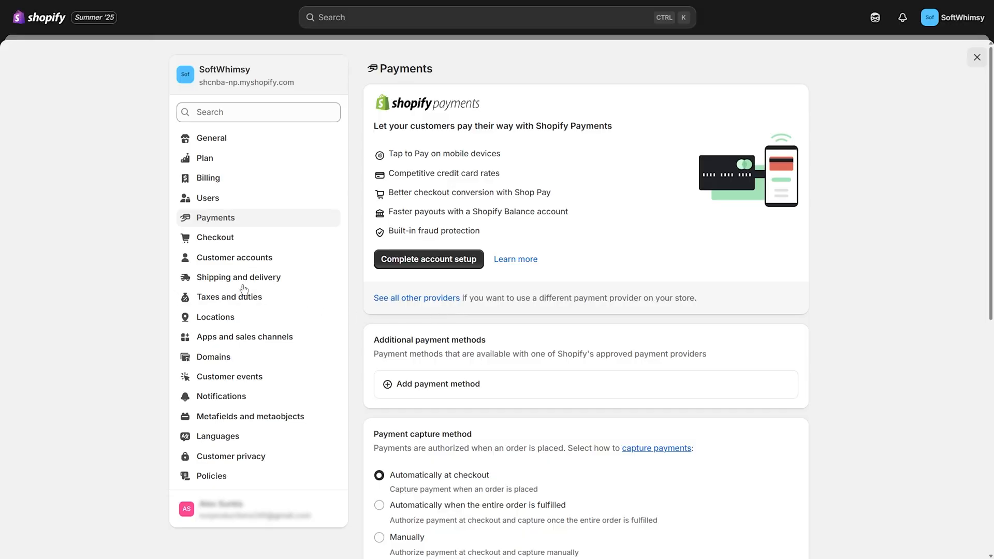
# Examine the general shipping profile in the shipping and delivery settings, view the options for adding a rate, and cancel.
pyautogui.click(219, 280)
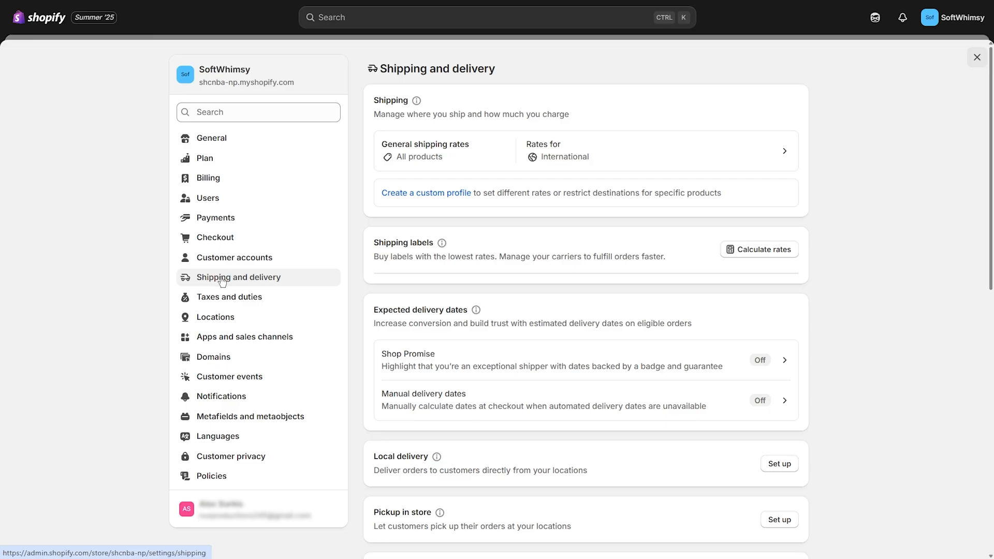
pyautogui.click(457, 160)
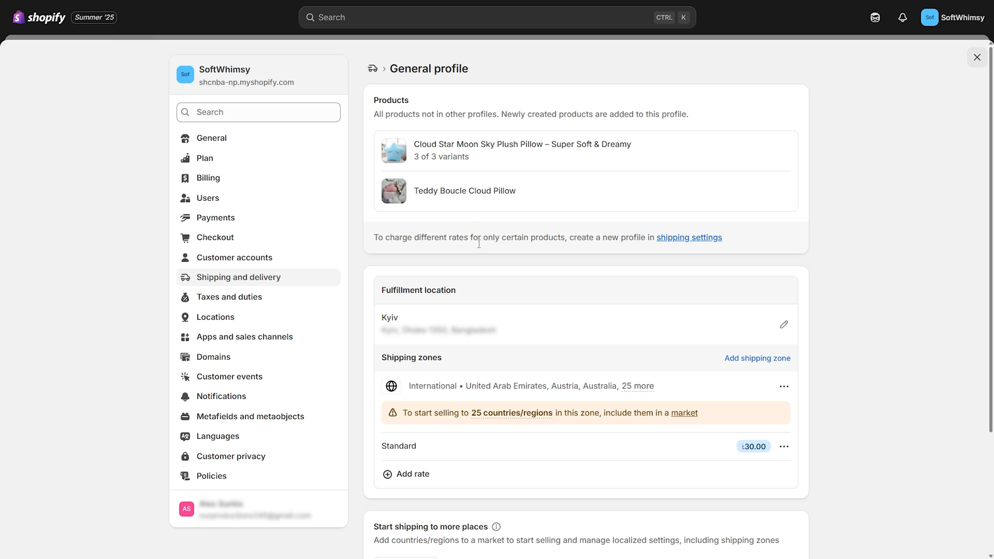
pyautogui.click(412, 469)
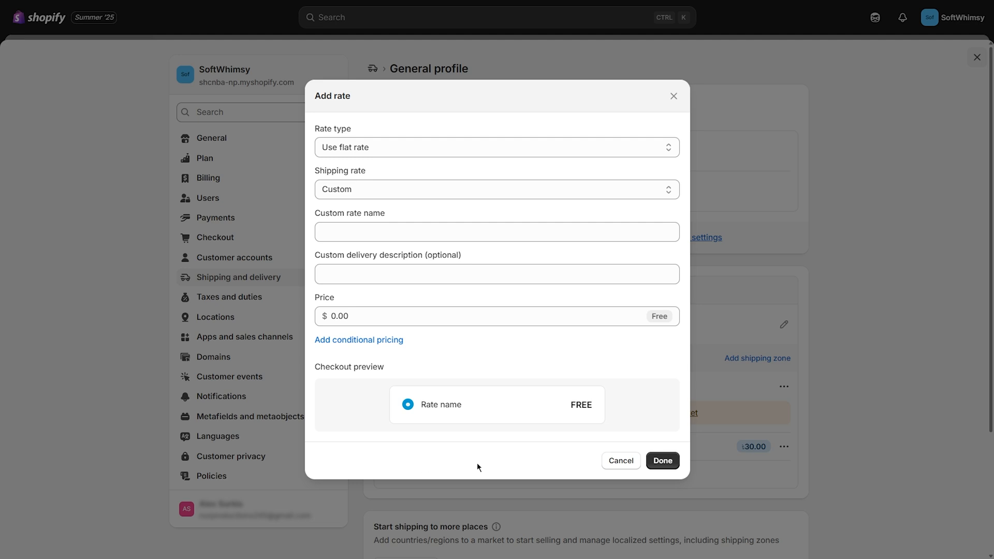
pyautogui.click(618, 461)
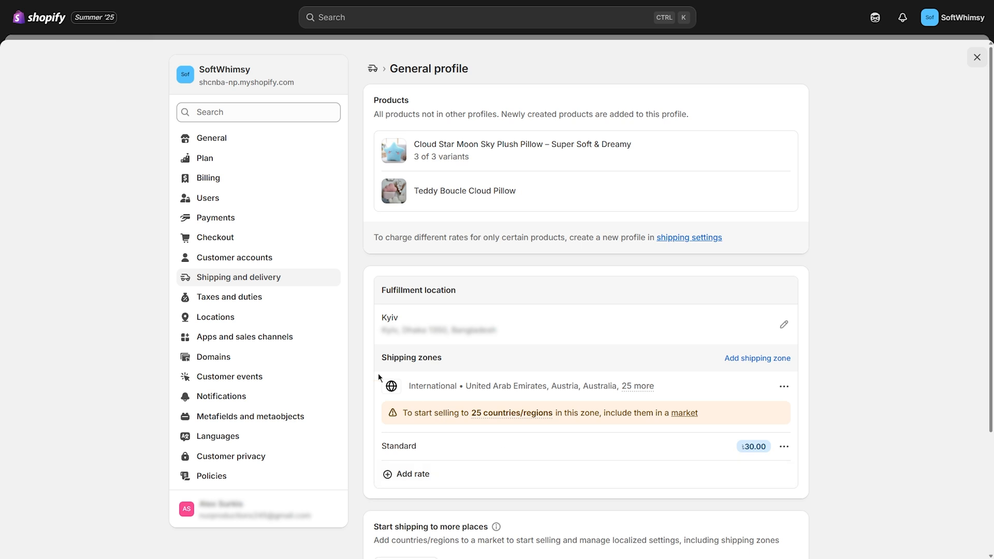
# Review the taxes and duties settings, including regional tax collection, import duties and the global sales tax options.
pyautogui.click(231, 297)
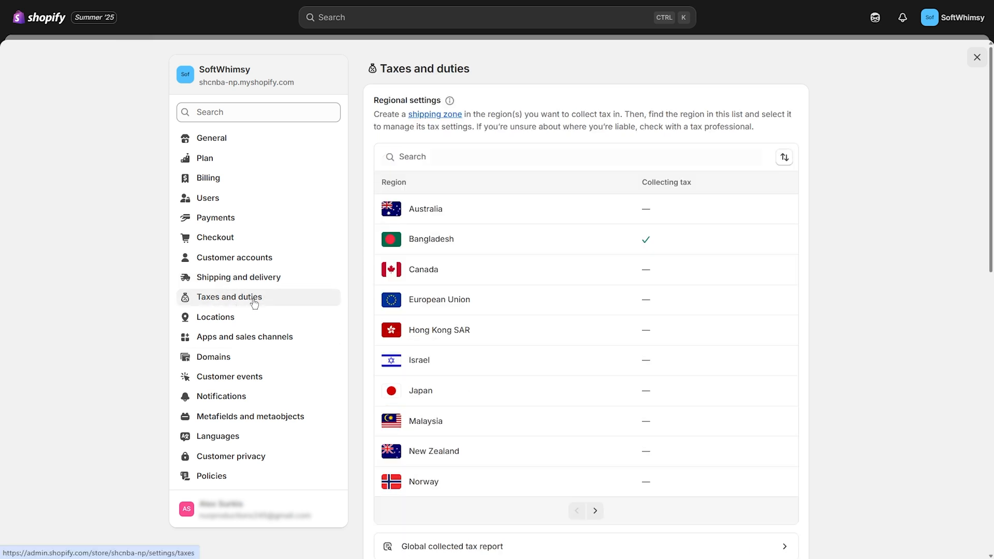
pyautogui.scroll(-5, 552, 260)
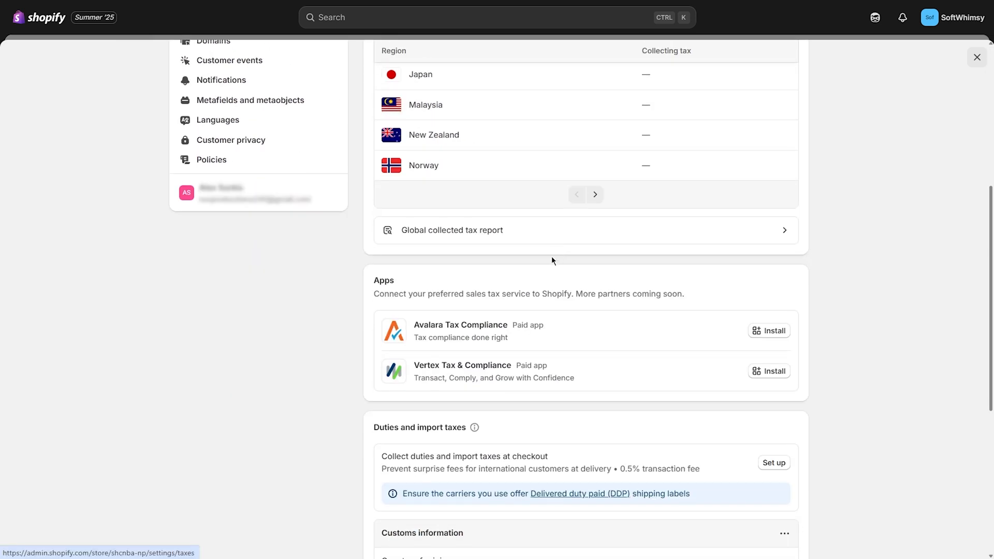
pyautogui.scroll(-5, 552, 260)
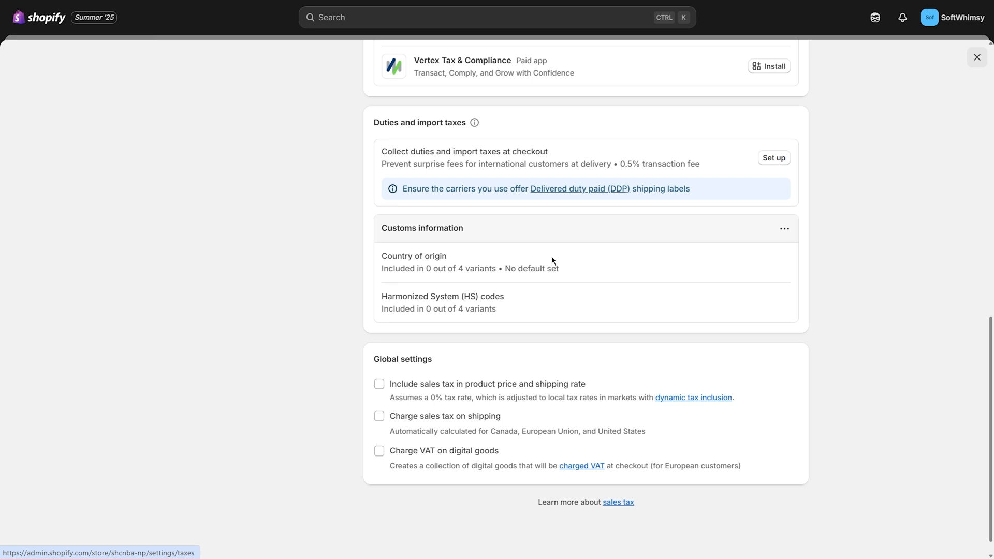
pyautogui.scroll(10, 551, 260)
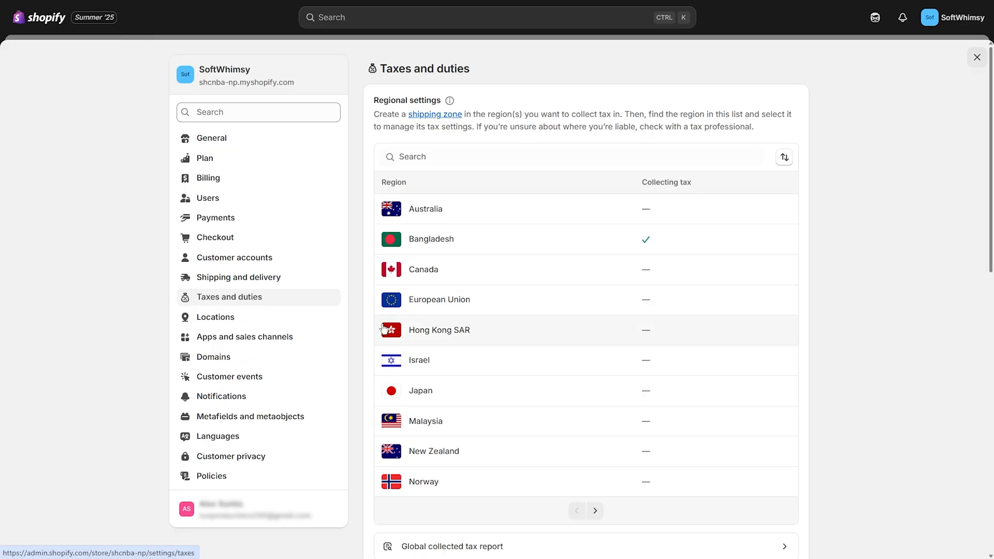
# Check which softwhimsy domains can be bought in the domain settings and return to the domains overview.
pyautogui.click(217, 356)
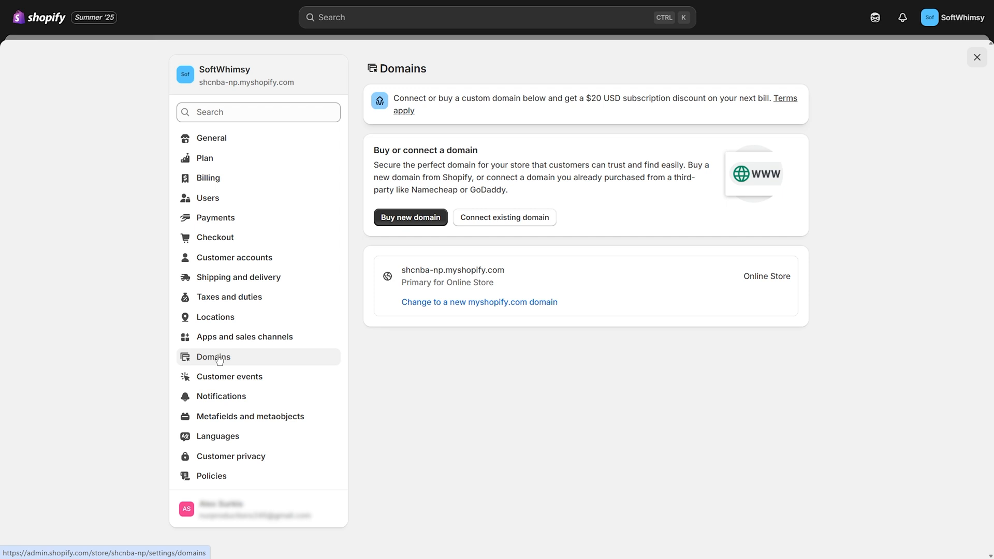
pyautogui.click(403, 217)
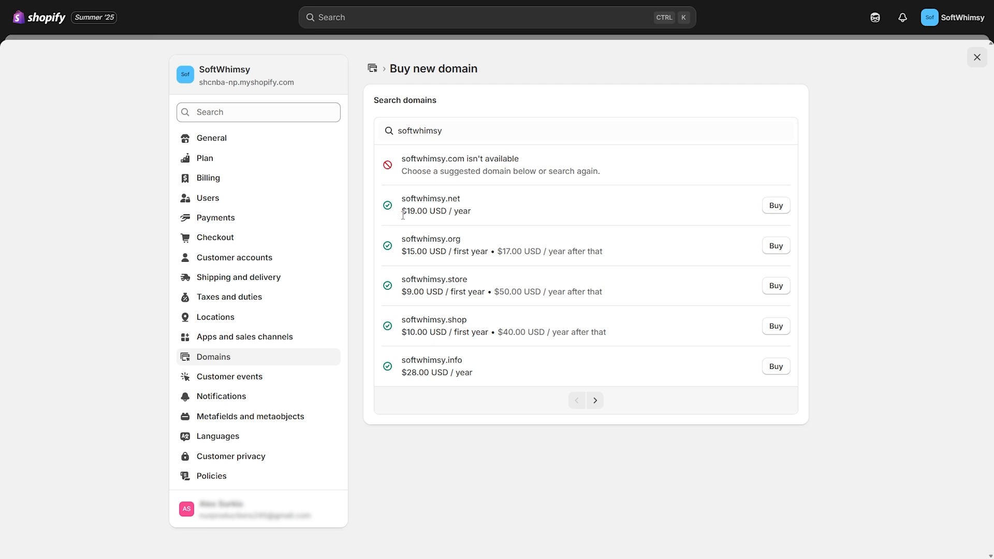
pyautogui.click(373, 68)
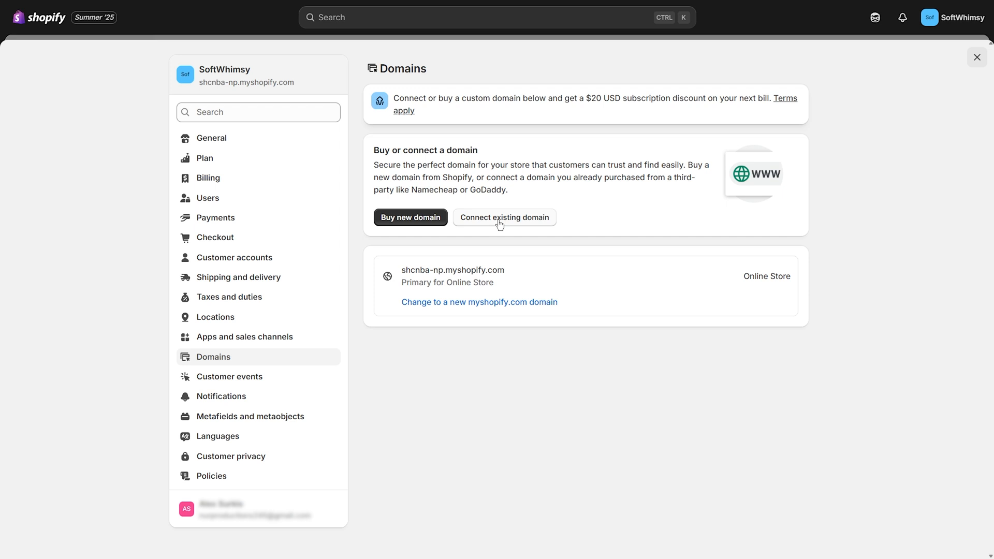
# Review the store's language settings, including the published languages and the translation app.
pyautogui.click(215, 436)
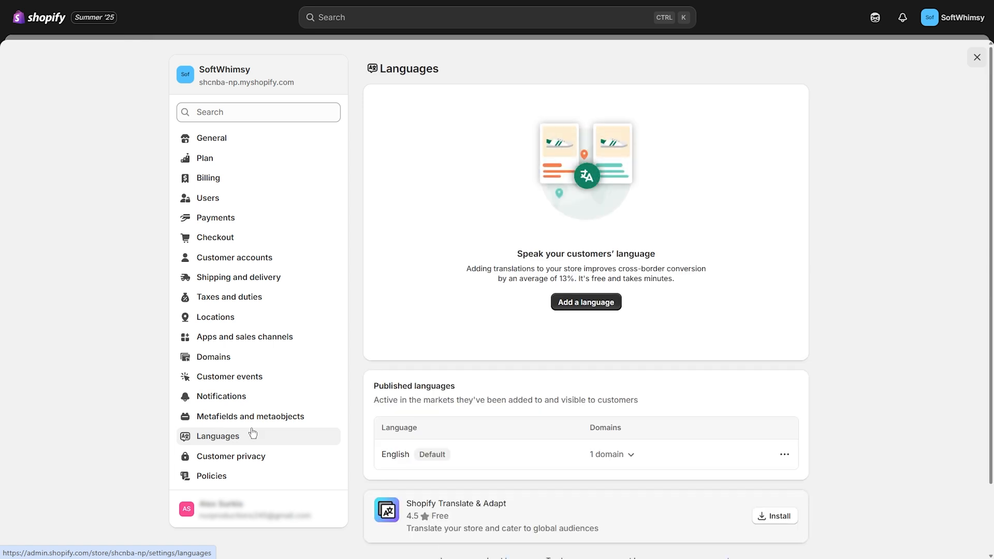
pyautogui.scroll(-2, 483, 376)
pyautogui.scroll(2, 484, 376)
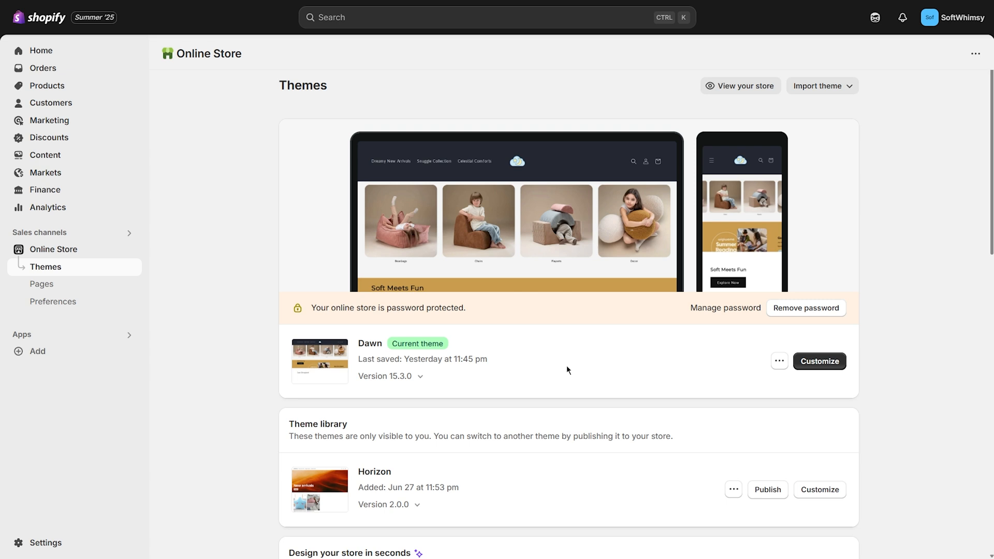
# Remove the password protection from the online store.
pyautogui.click(819, 313)
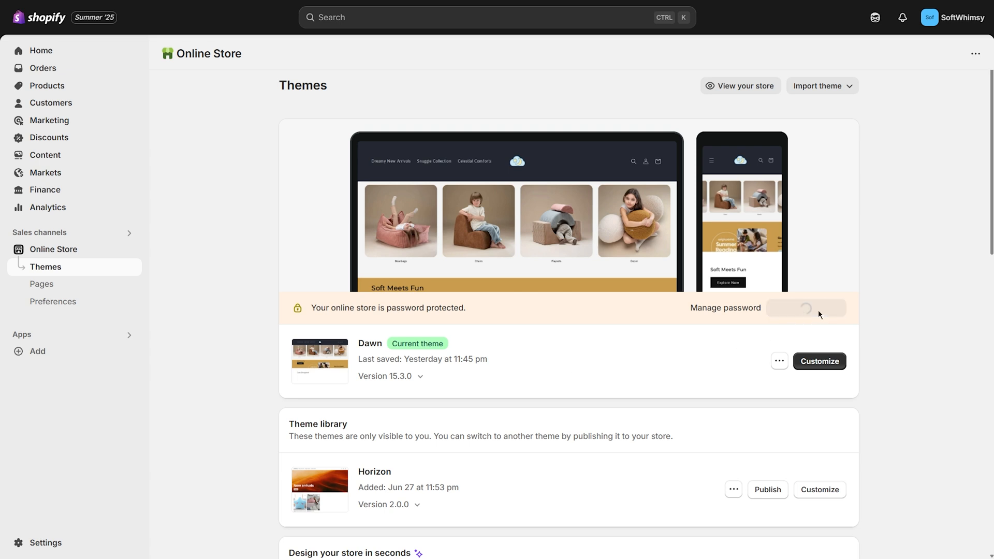